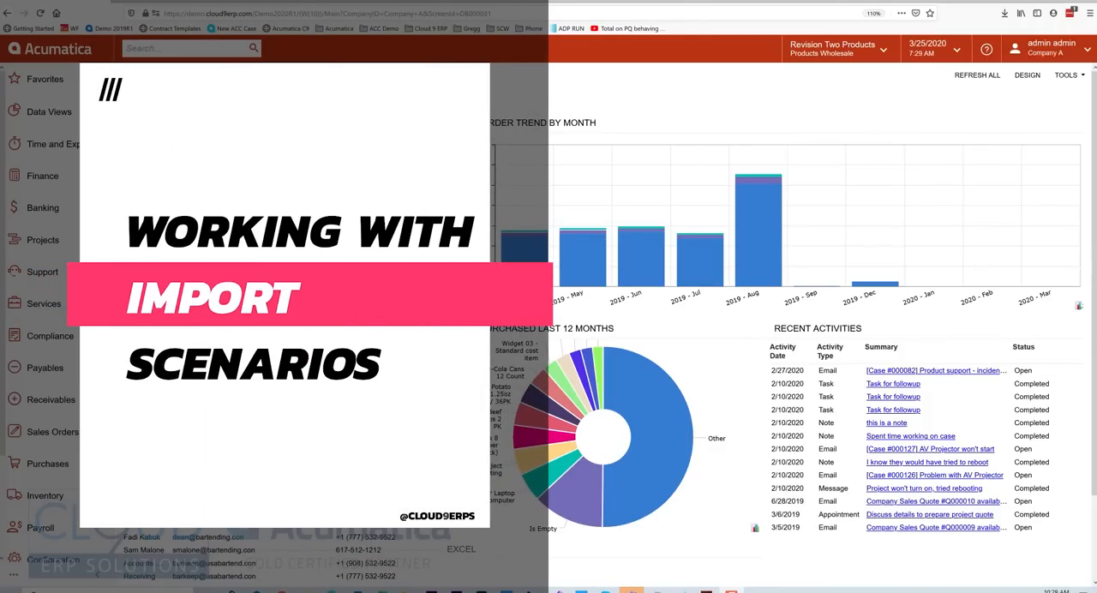
Open the Data Providers form from the full list of Integration pages.
scroll(40, 325, "down", 3)
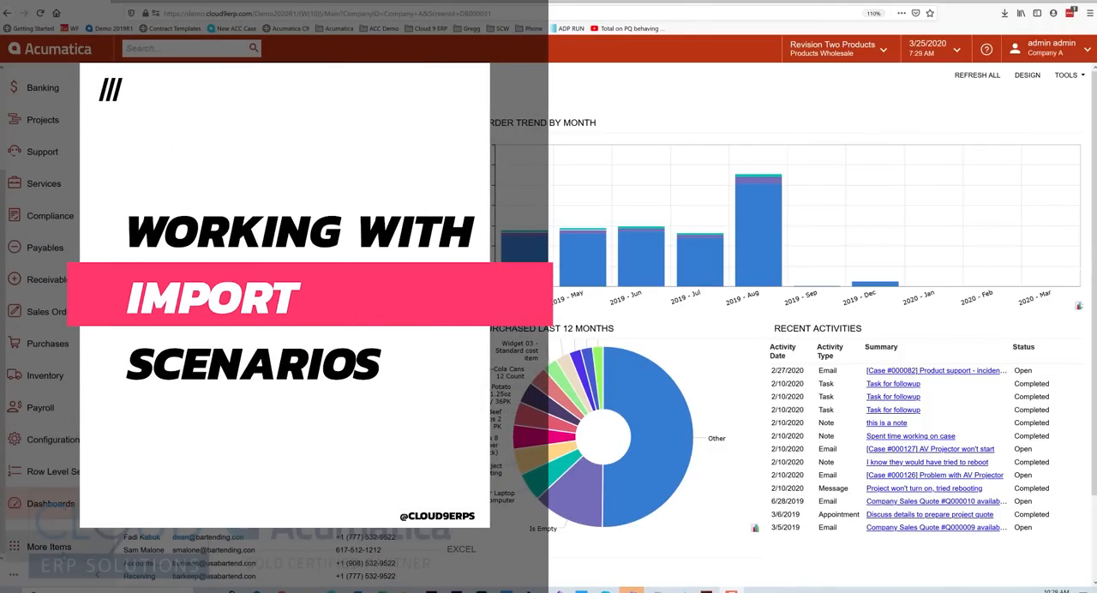
left_click(49, 547)
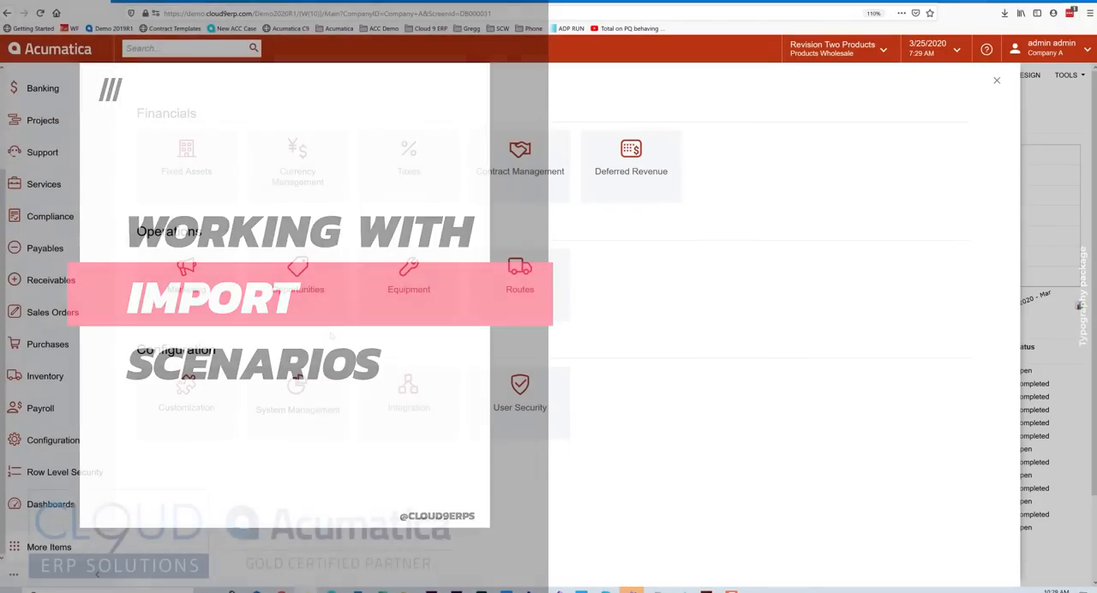
left_click(427, 411)
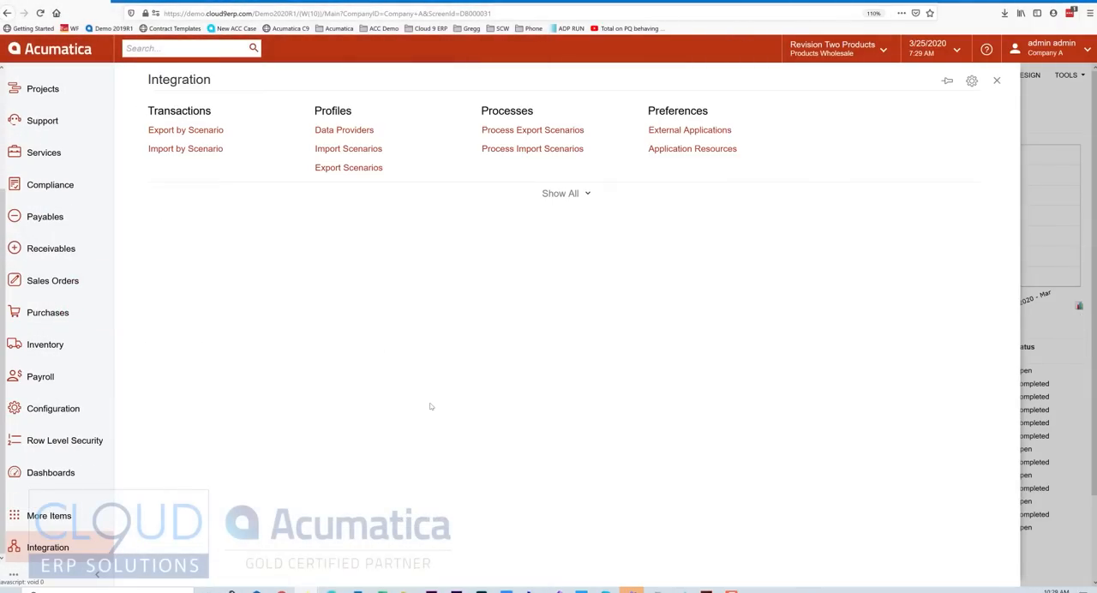
left_click(572, 196)
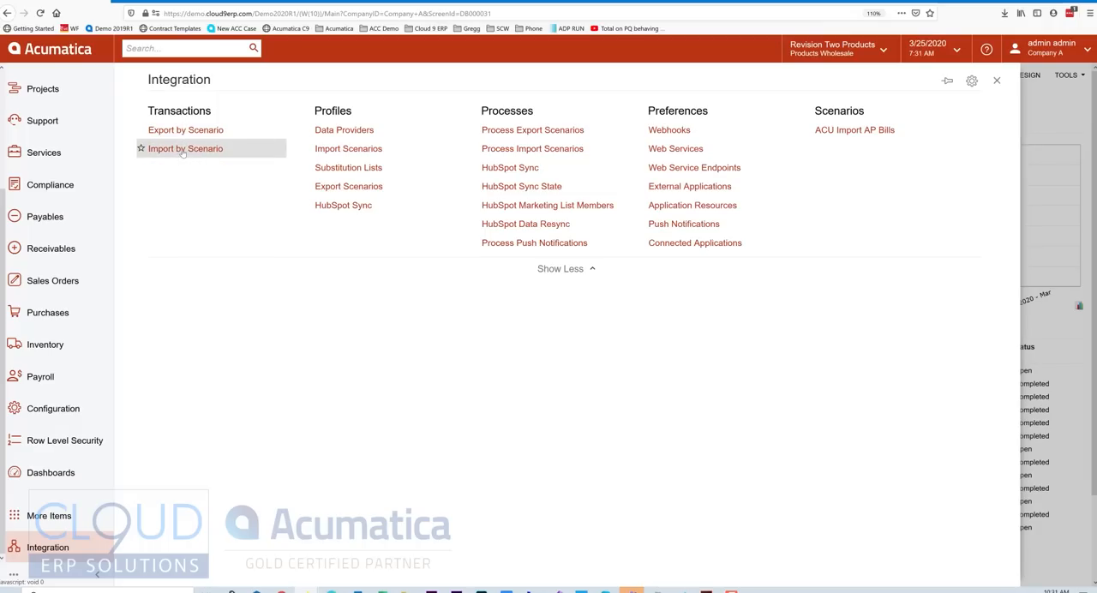
left_click(337, 136)
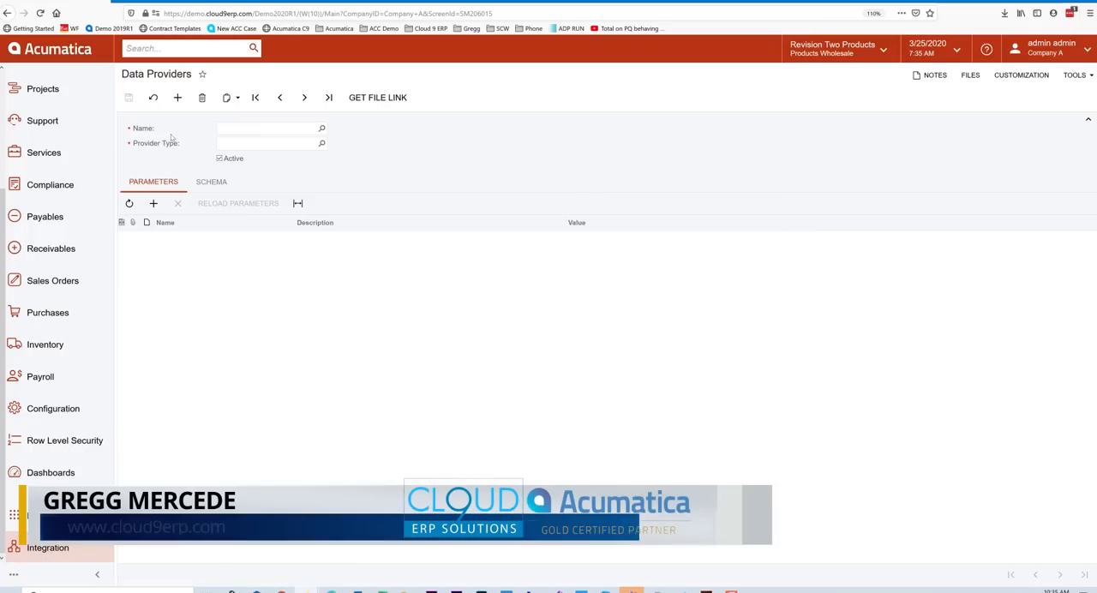
Name the new data provider SKULIST.
left_click(233, 129)
type("S")
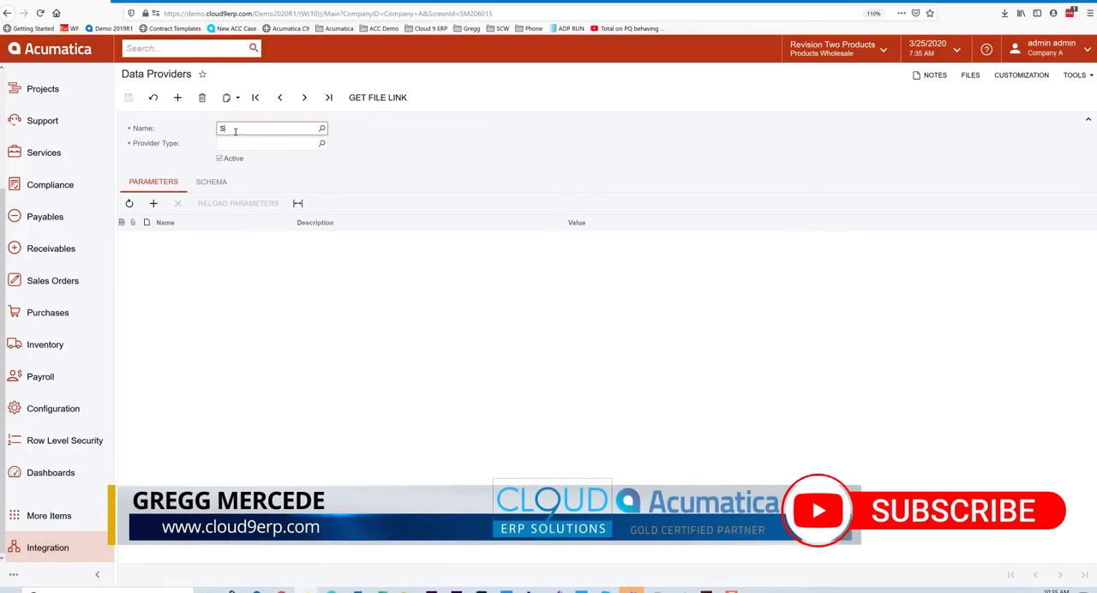
type("KULIST")
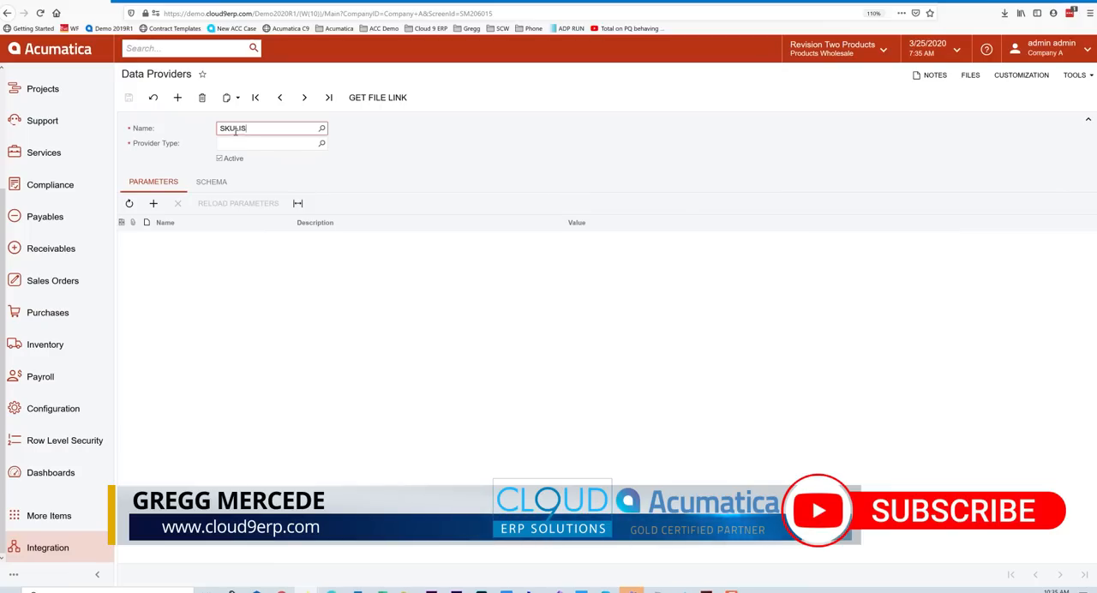
key("Tab")
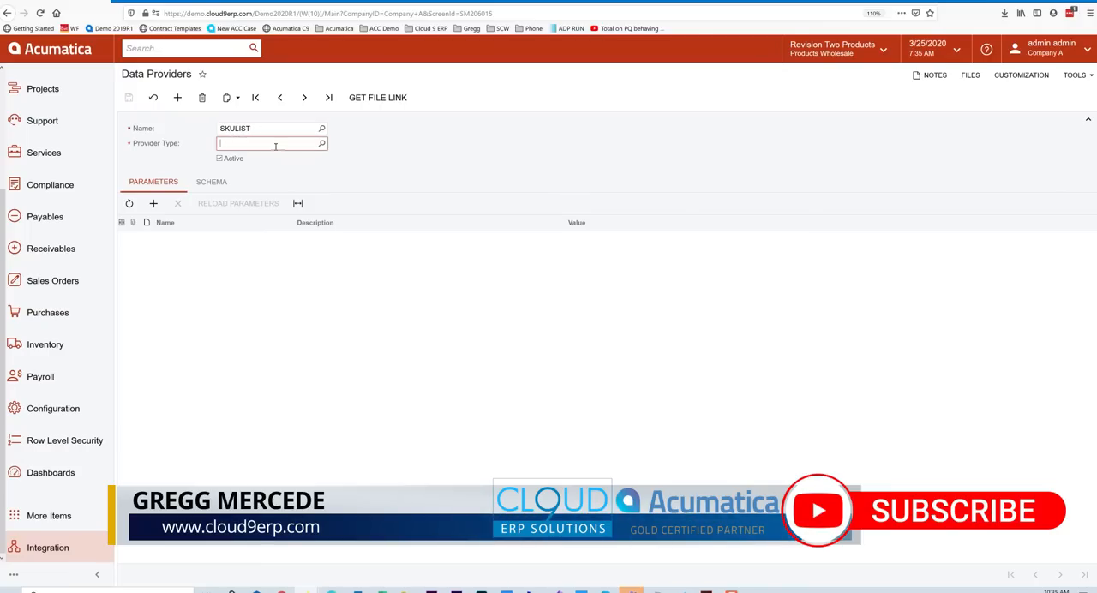
Review the available provider types, set SKULIST to Excel Provider, and save the data provider.
left_click(321, 144)
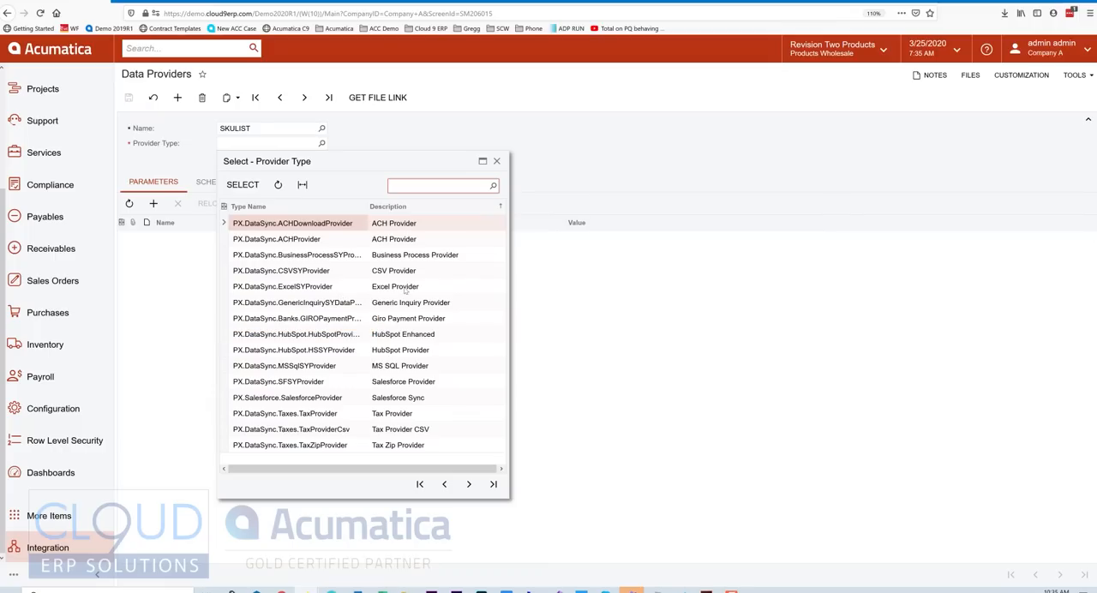
left_click(405, 288)
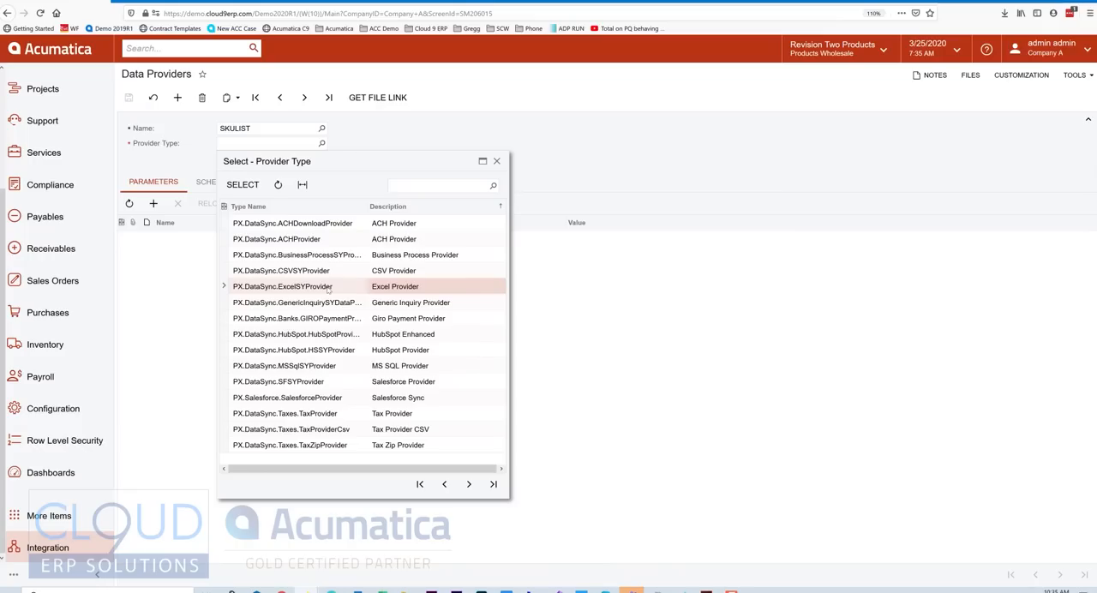
left_click(377, 275)
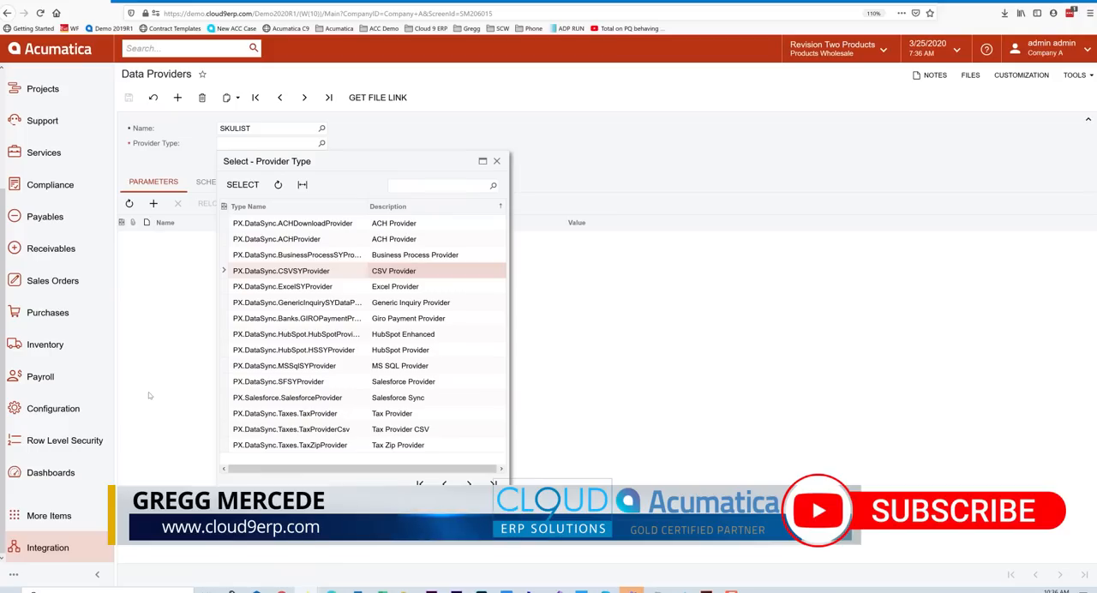
left_click(340, 397)
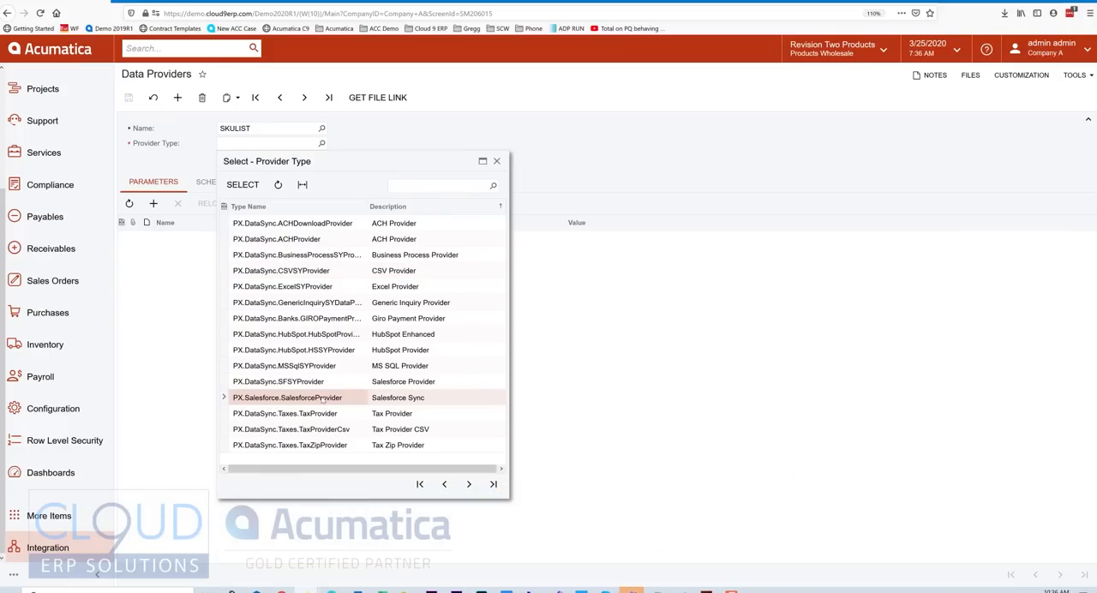
left_click(316, 306)
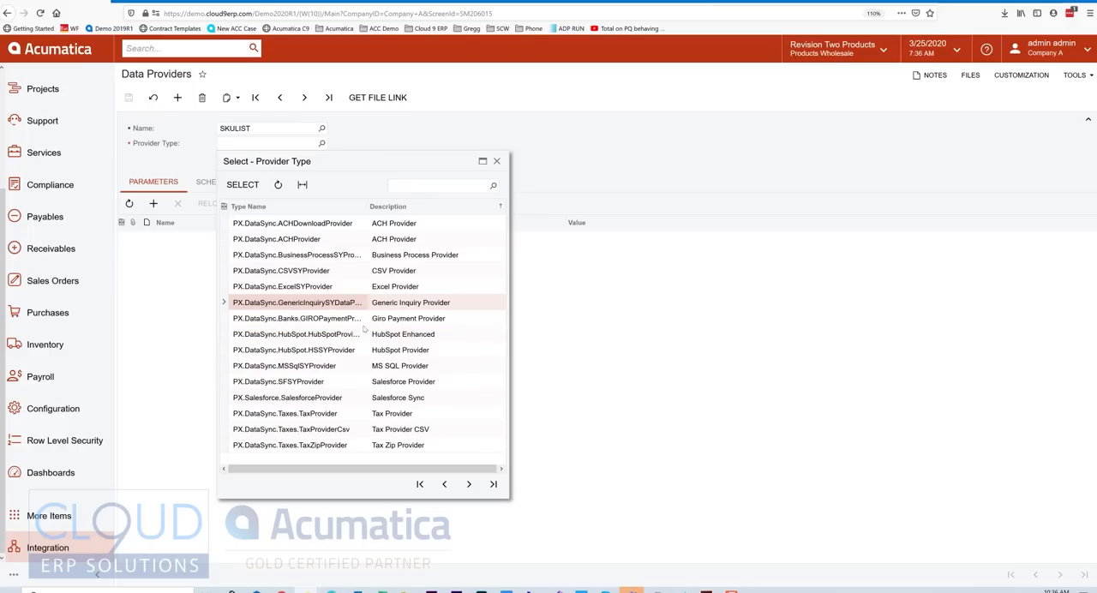
left_click(467, 487)
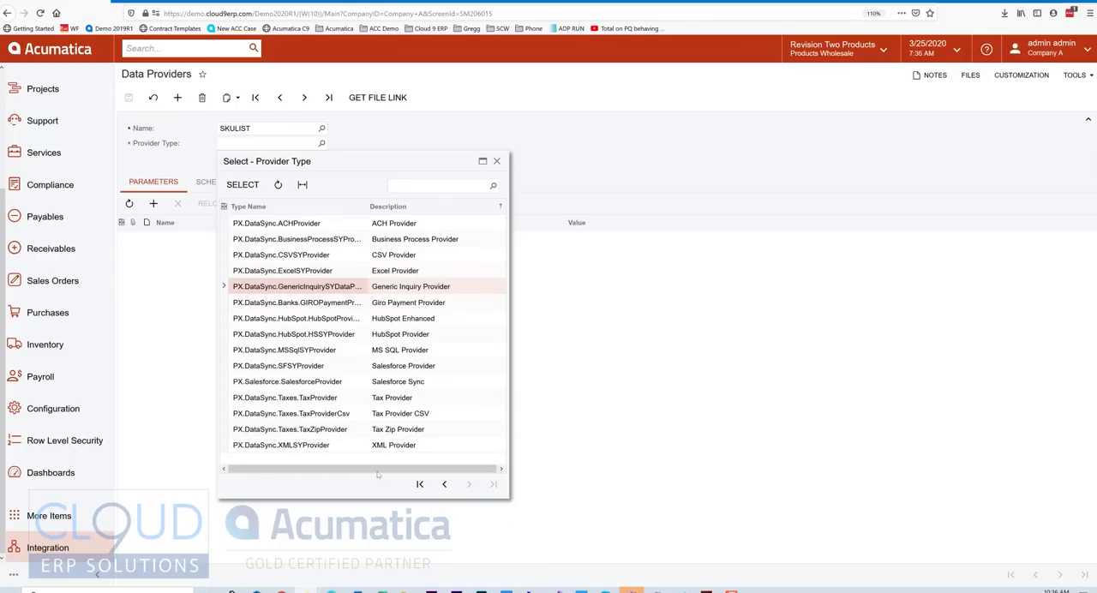
left_click(420, 485)
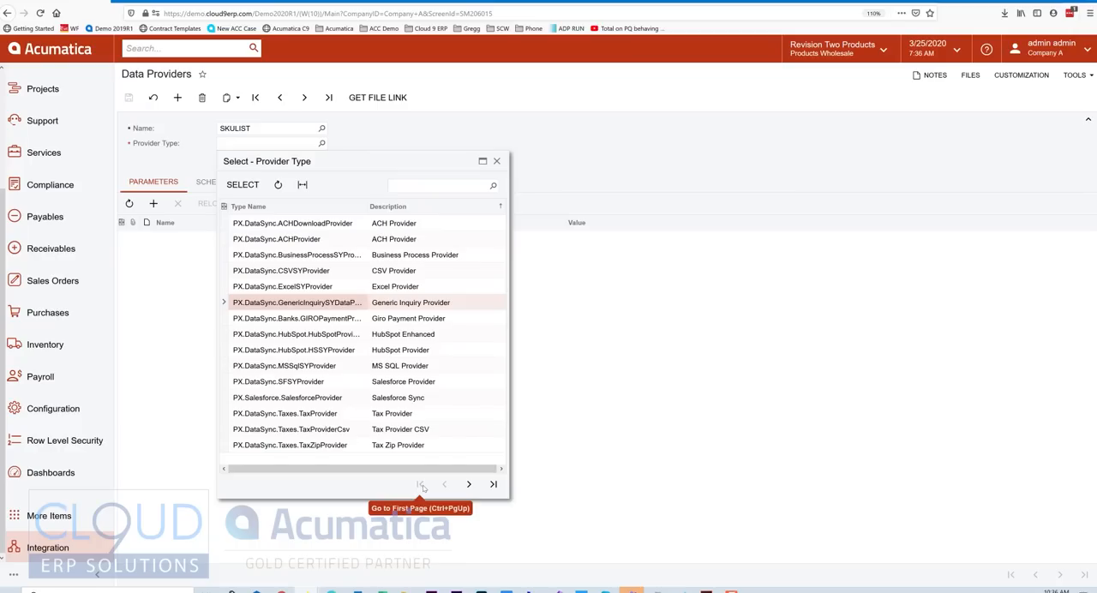
left_click(319, 241)
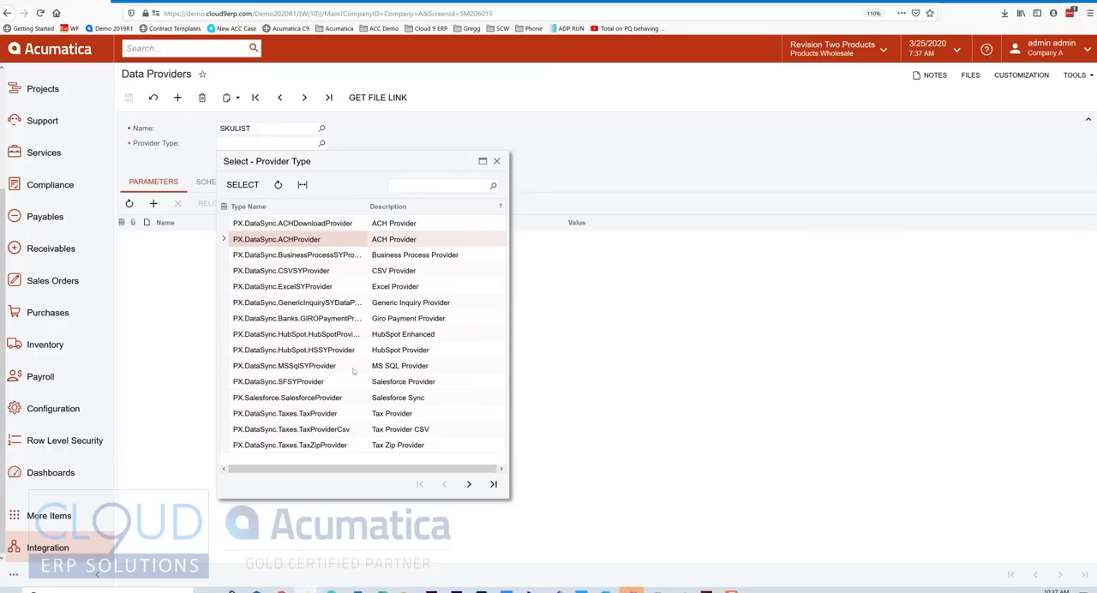
left_click(394, 370)
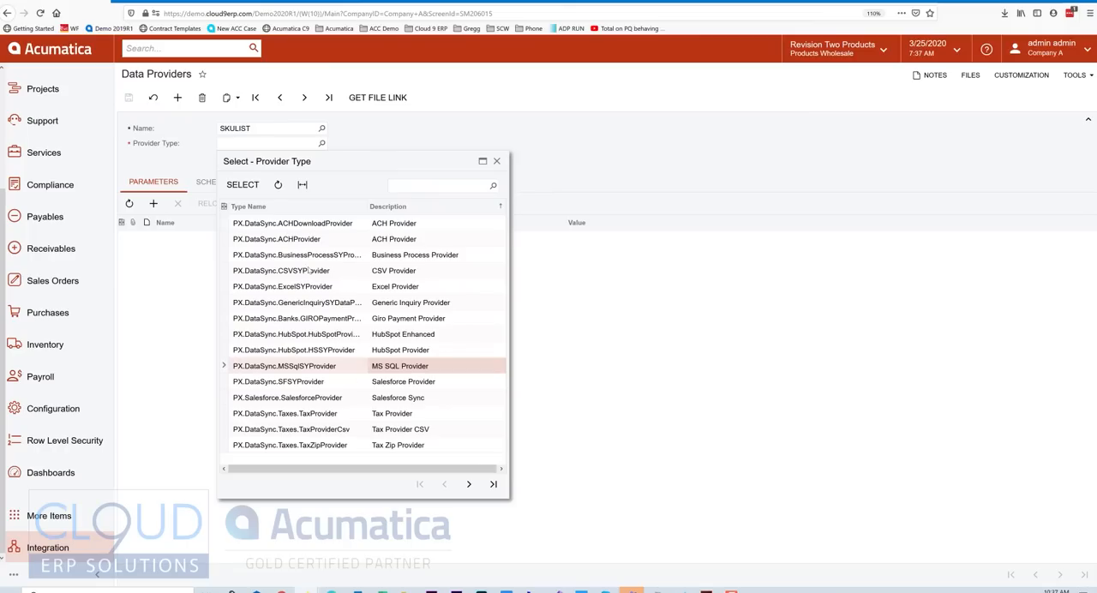
double_click(307, 291)
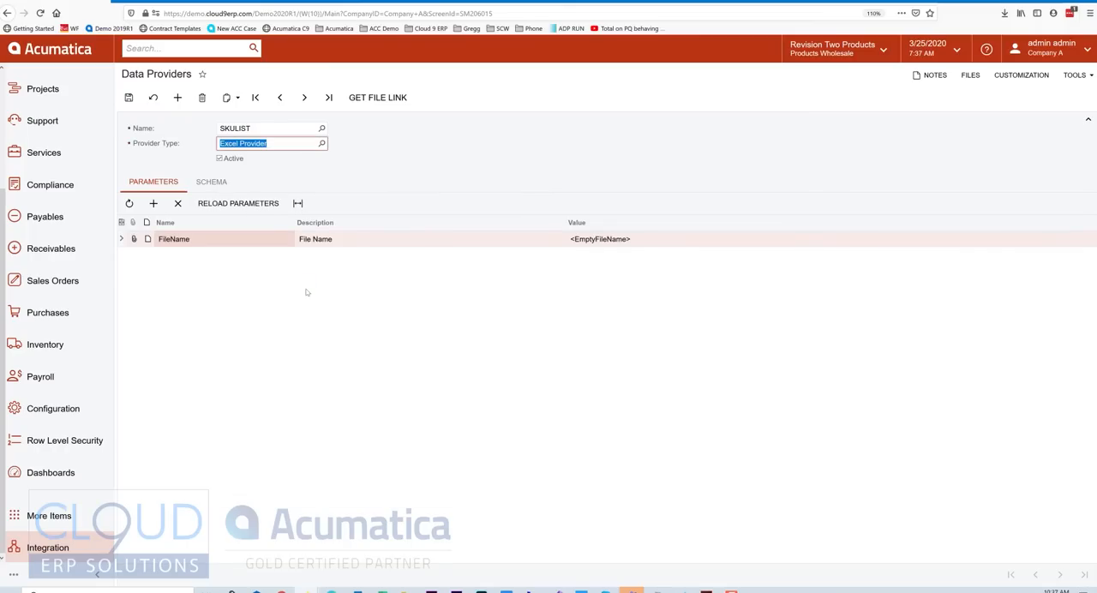
left_click(130, 98)
Attach the file "SKU List for Acumatica Demo.xlsx" to the SKULIST data provider.
left_click(970, 75)
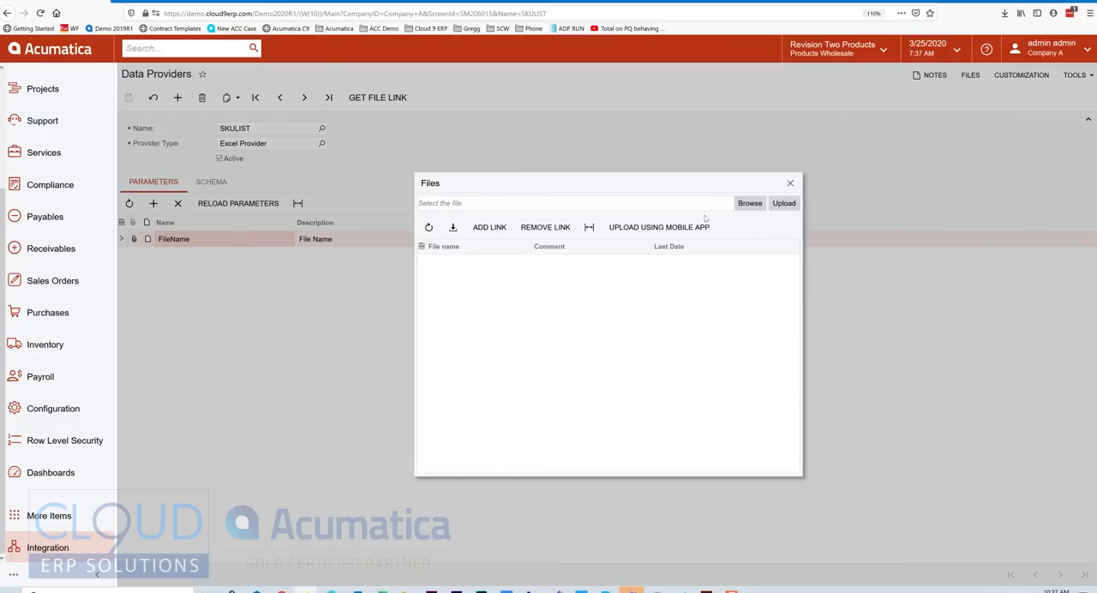
left_click(752, 204)
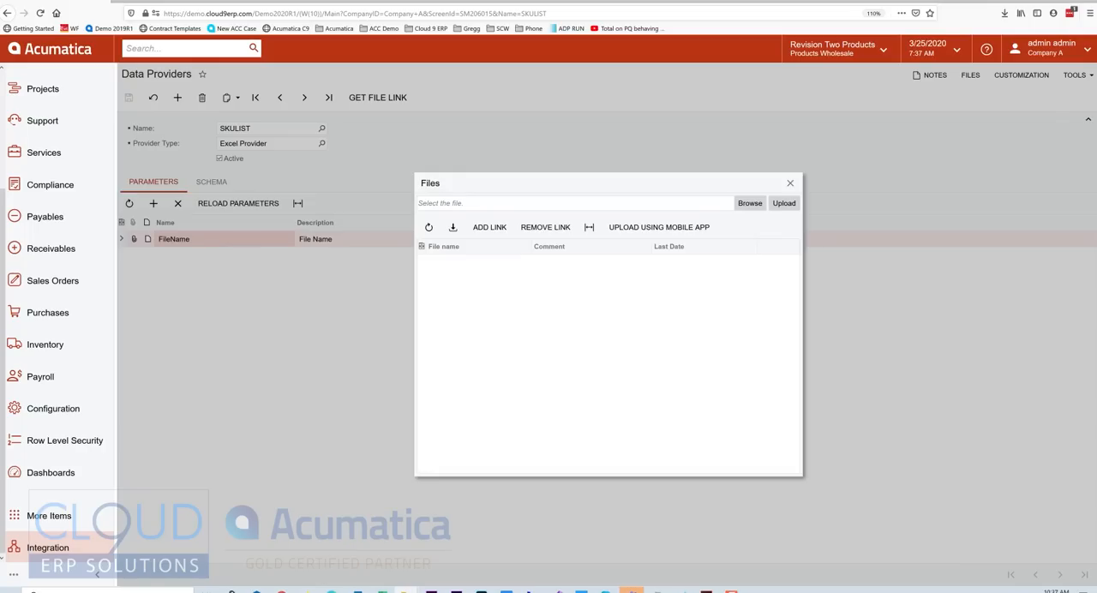
left_click_drag(1079, 251, 591, 310)
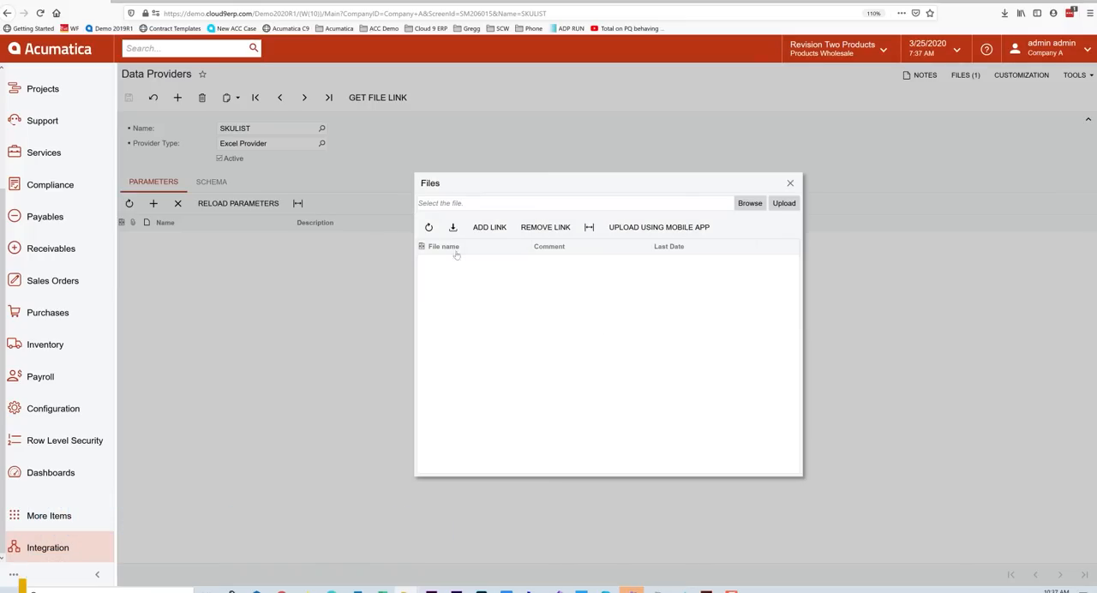
left_click(429, 228)
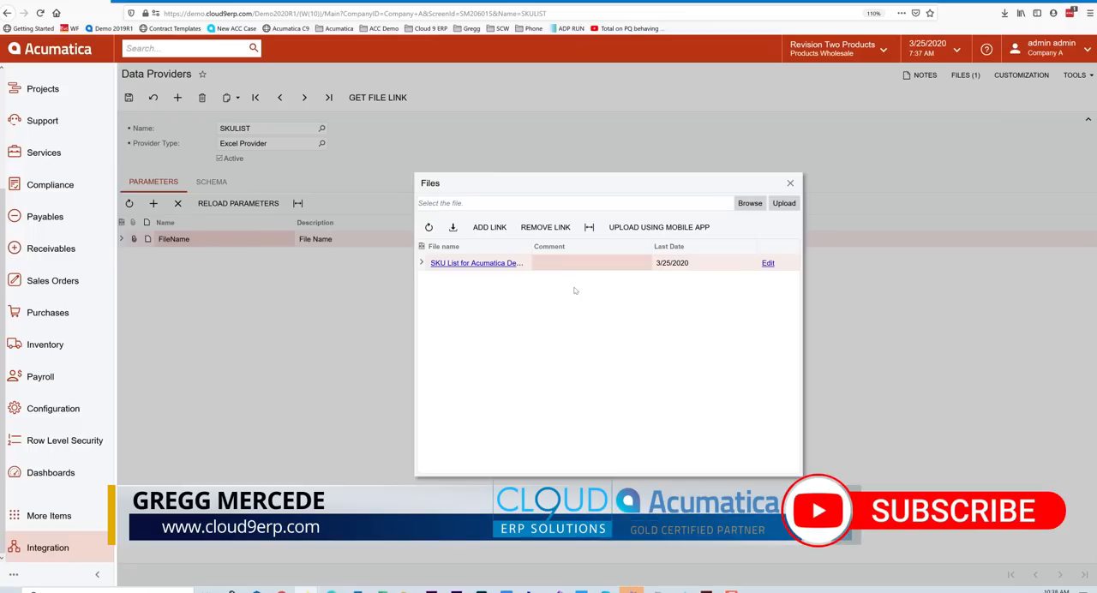
left_click(791, 184)
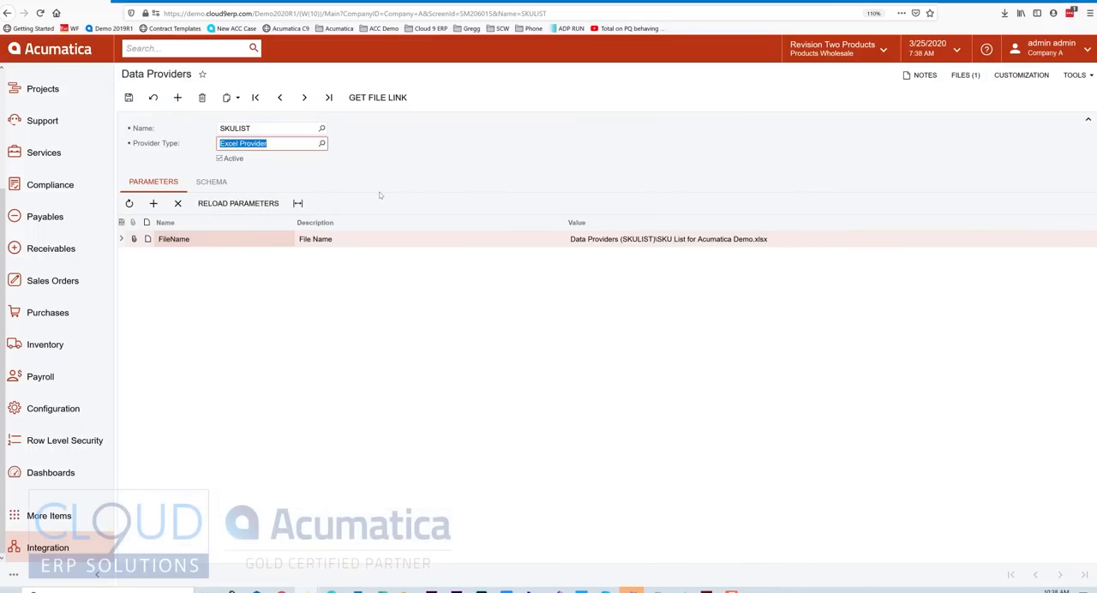
Check both sheets of the source workbook in Excel, and activate Sheet1 as a source object in the Acumatica provider's schema.
left_click(213, 183)
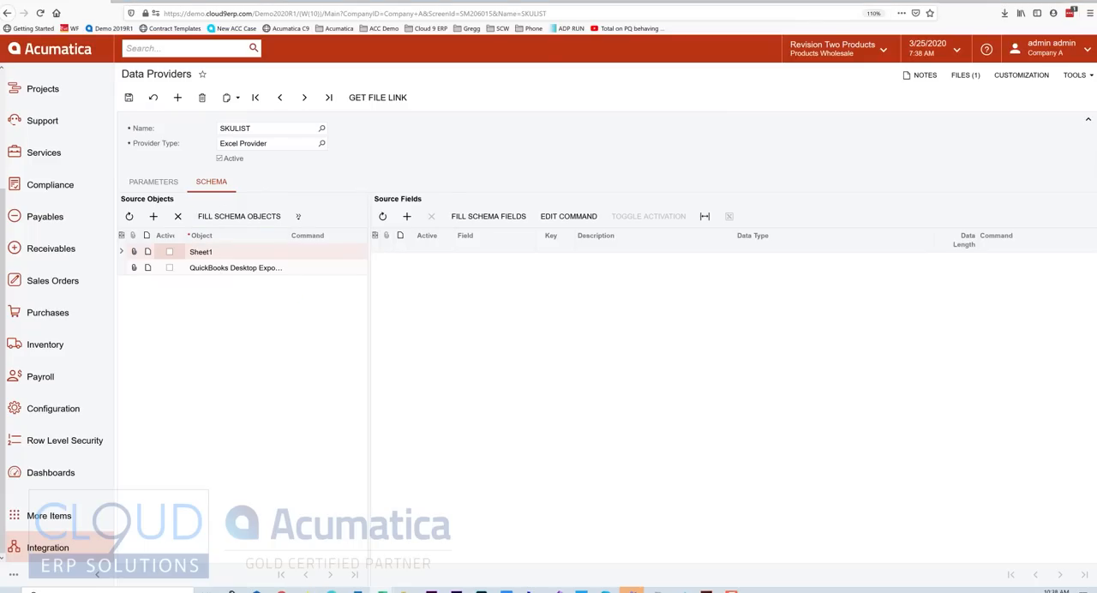
left_click_drag(1096, 7, 411, 0)
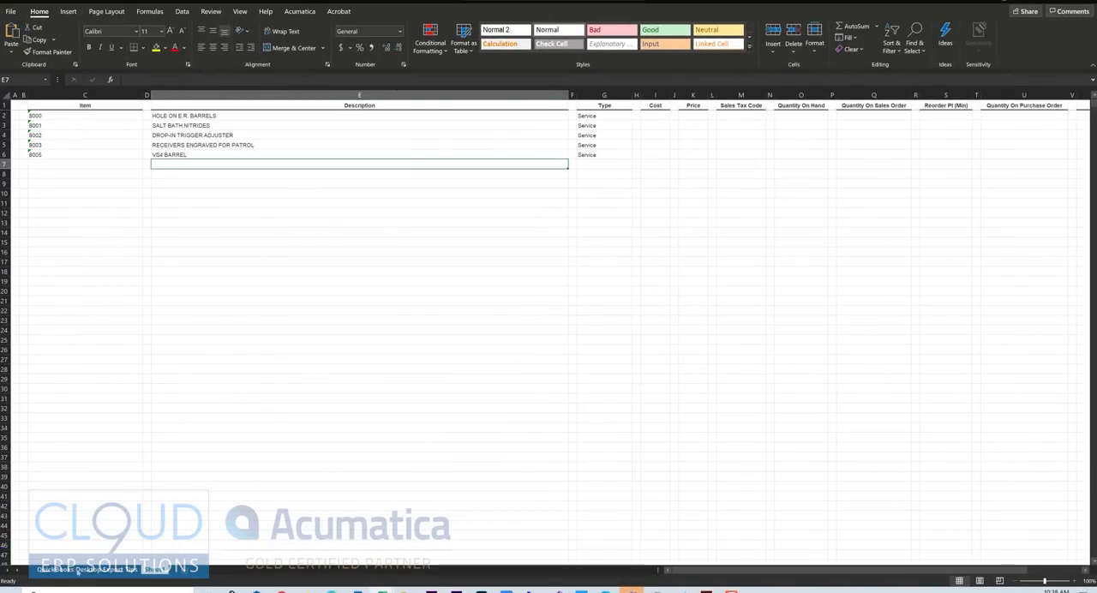
left_click(82, 570)
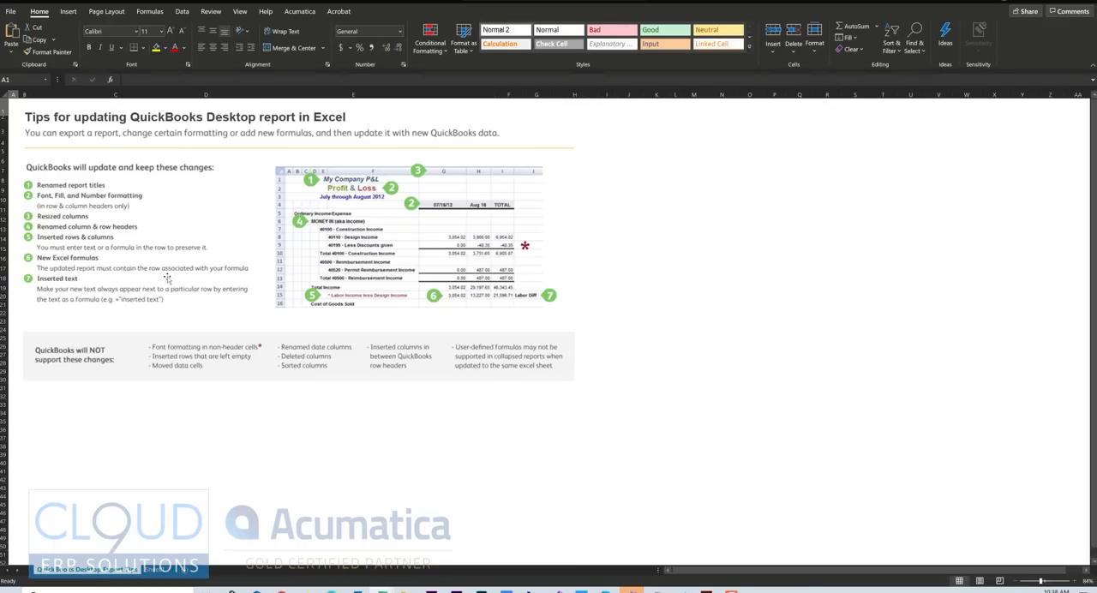
left_click(157, 571)
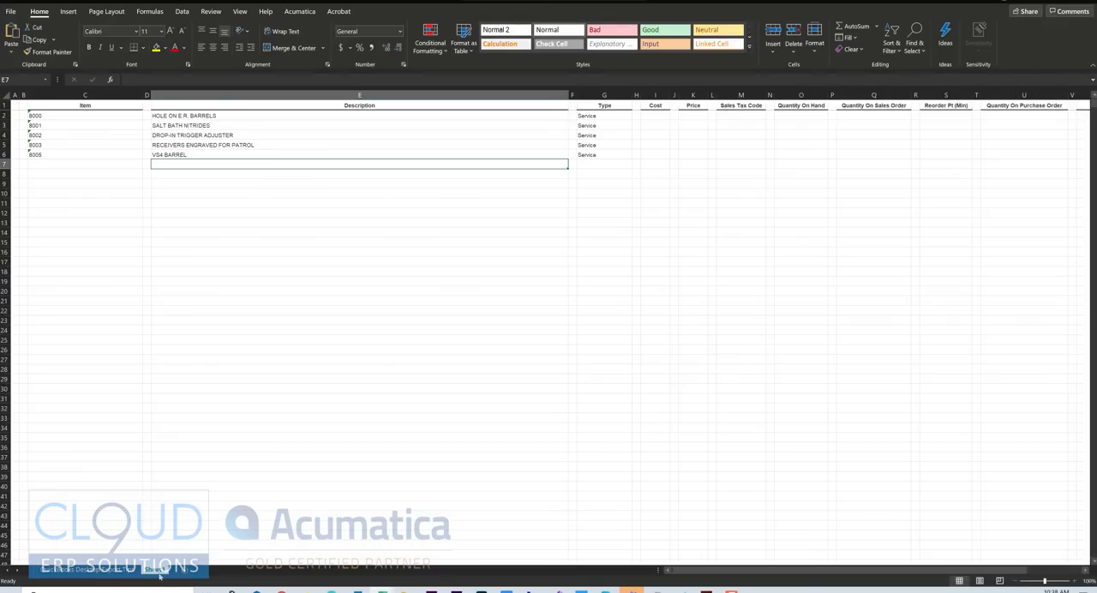
left_click(1048, 2)
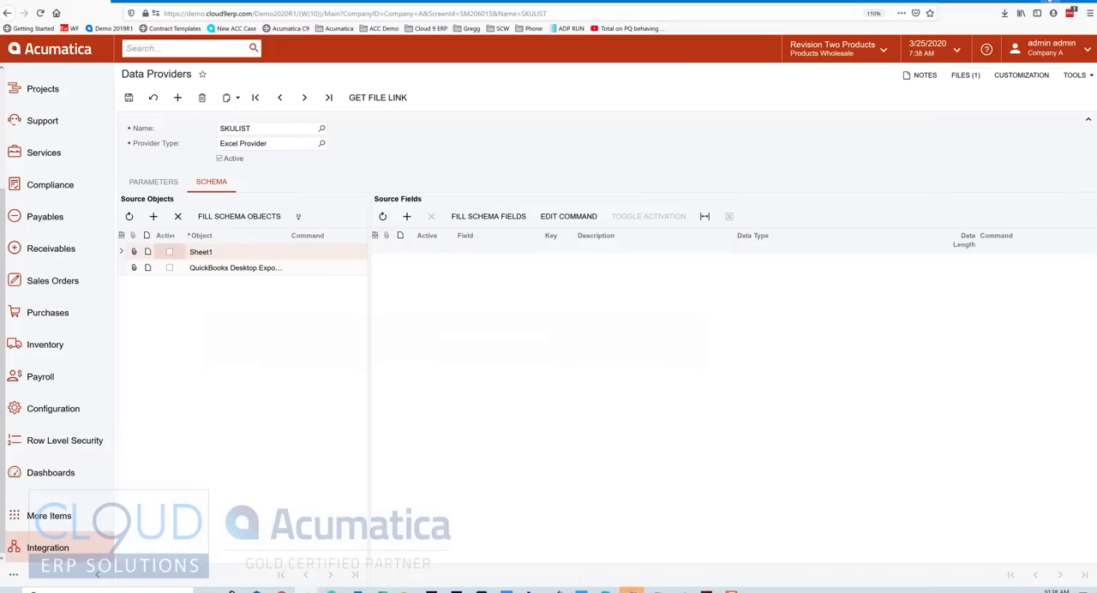
left_click(169, 252)
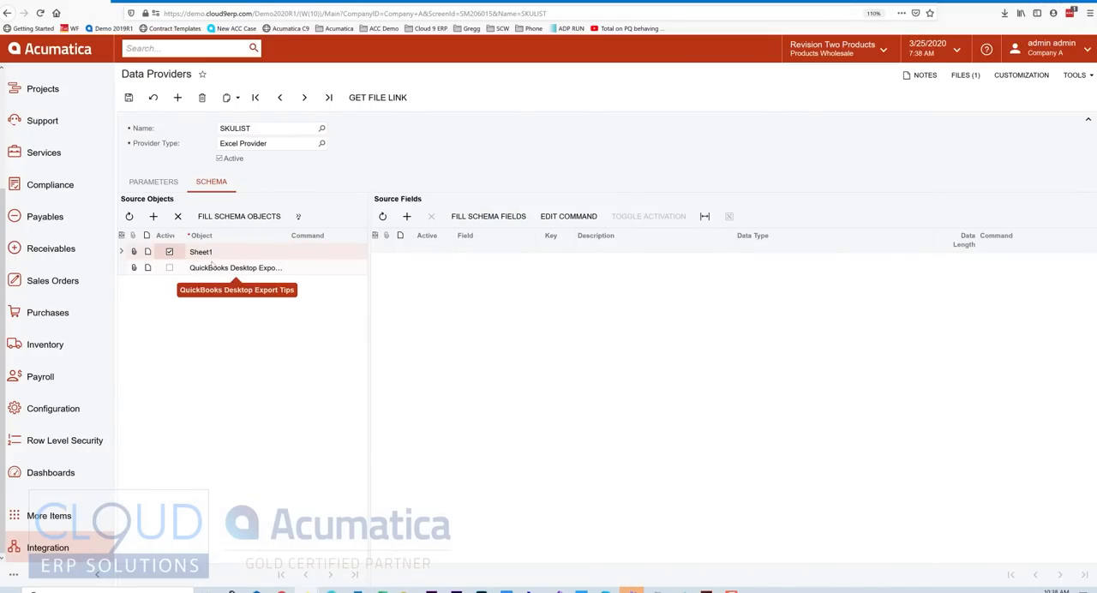
Check the header row of the SKU sheet in Excel, and fill the Acumatica schema fields for Sheet1.
key("alt+Tab")
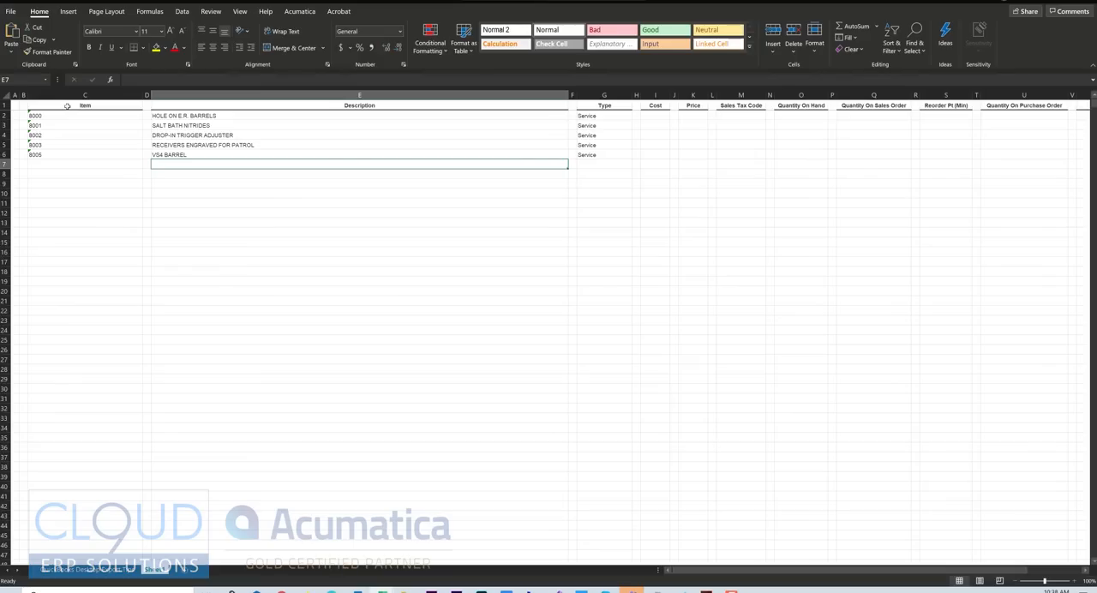
left_click(65, 106)
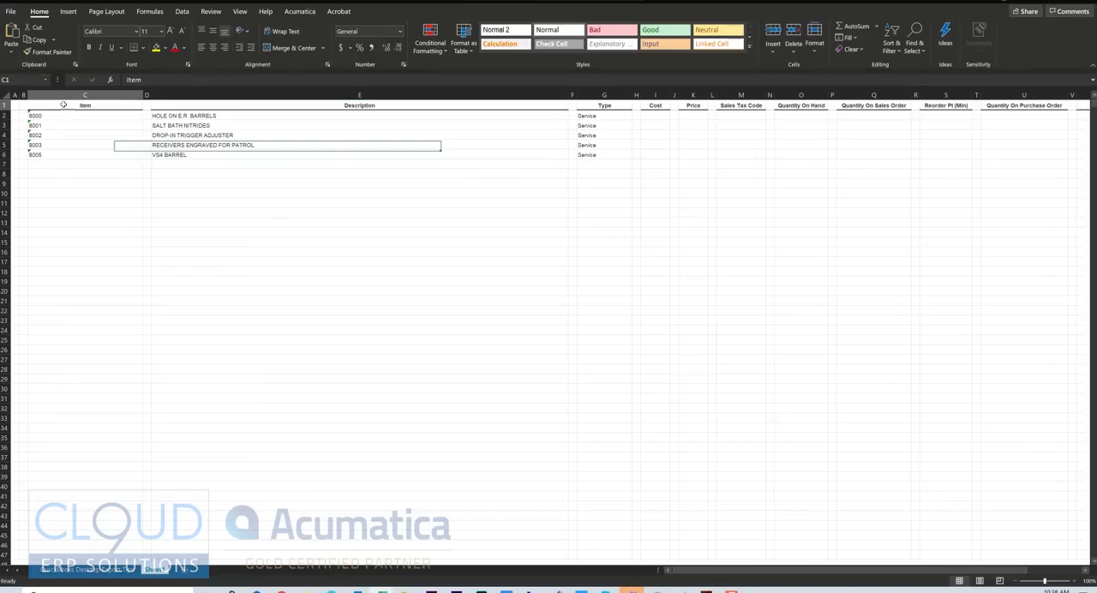
left_click(280, 111)
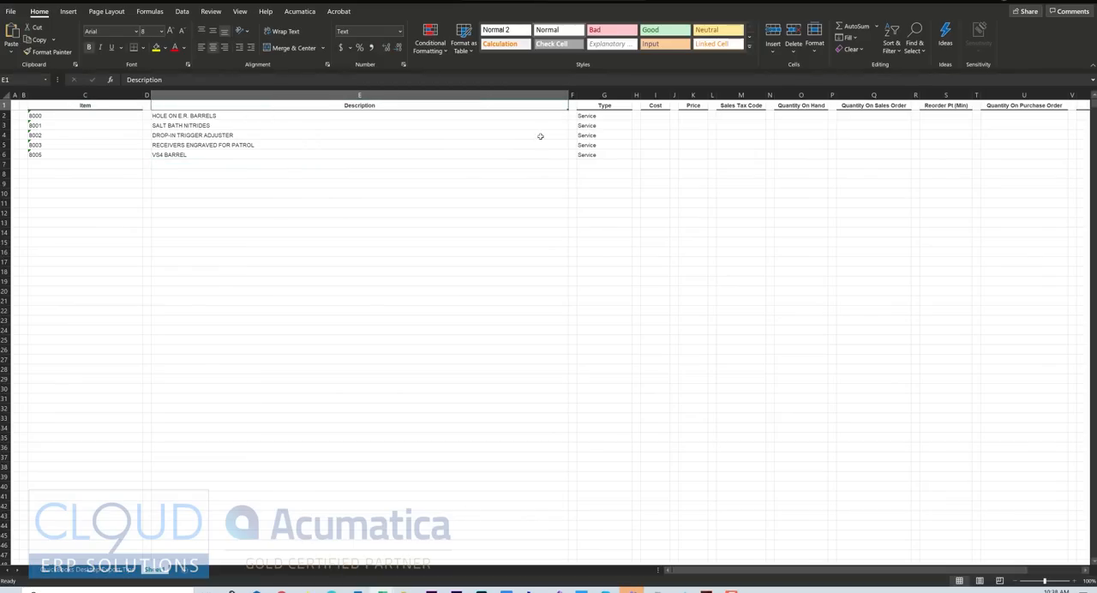
left_click(611, 107)
left_click(655, 106)
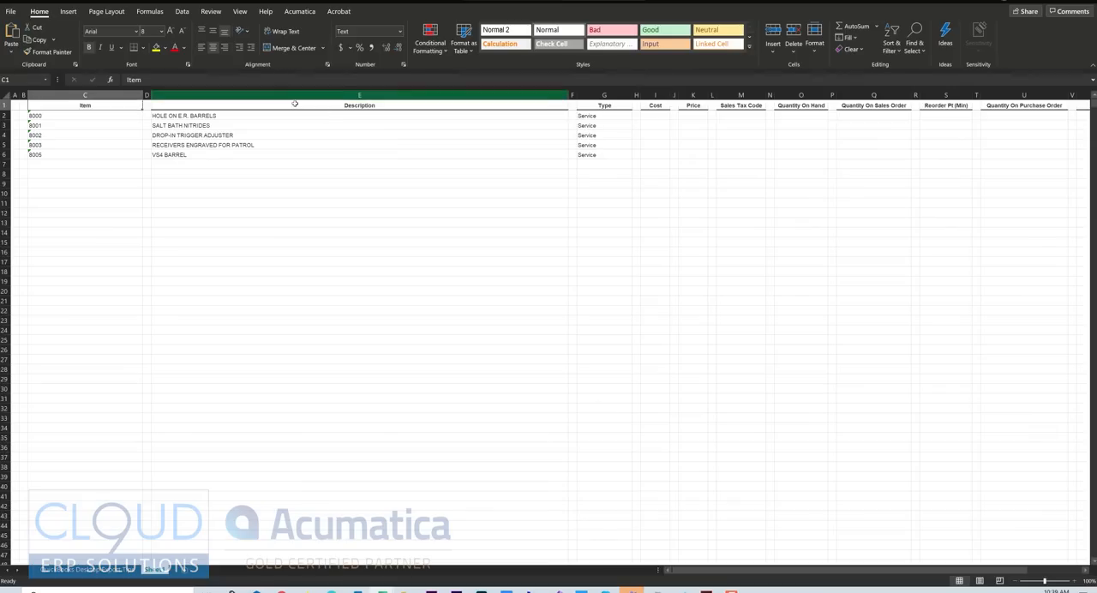
left_click(615, 106)
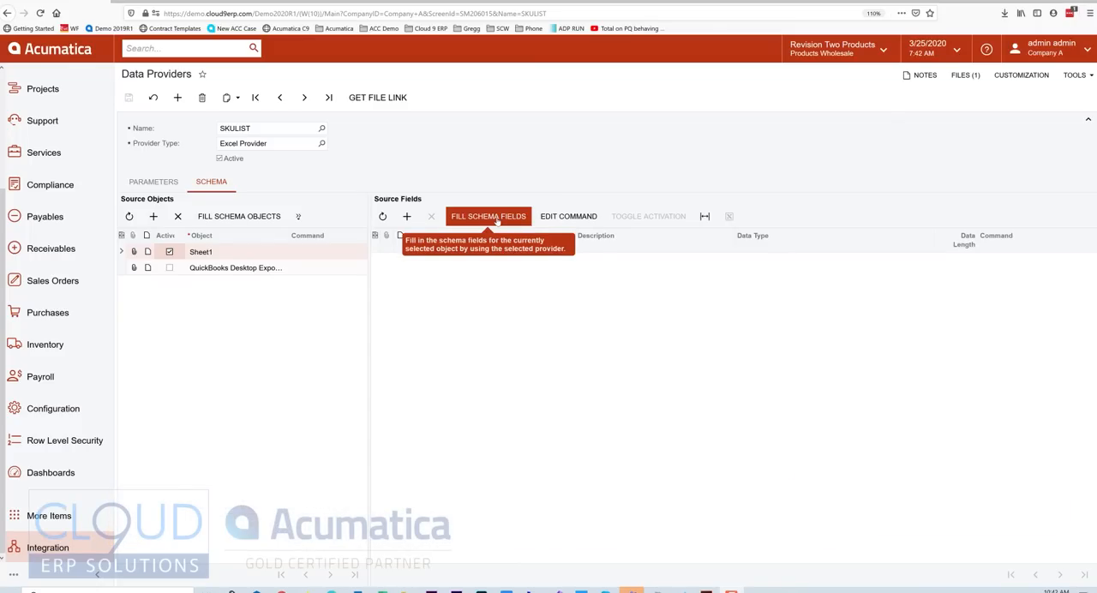
left_click(497, 218)
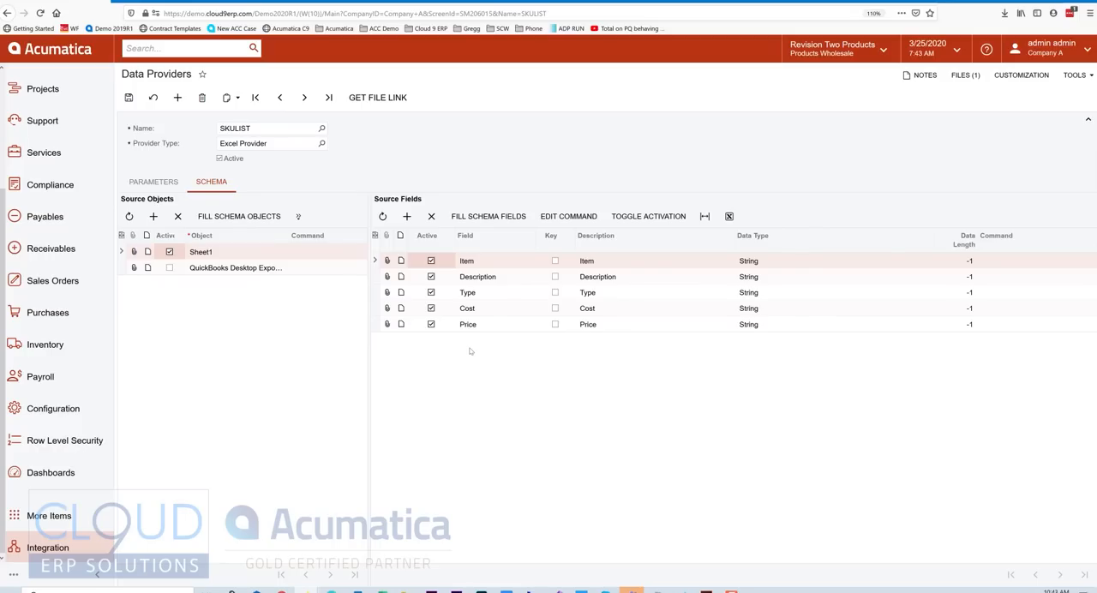
Review the data types available for the Item field, keep String, and save the SKULIST data provider.
left_click(767, 262)
left_click(767, 263)
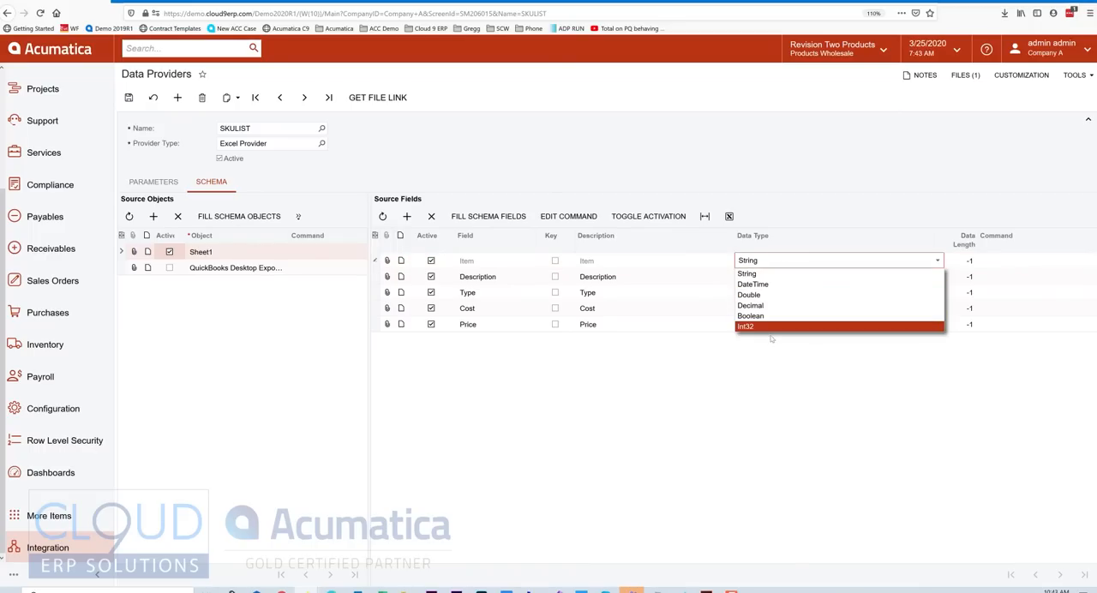
left_click(775, 172)
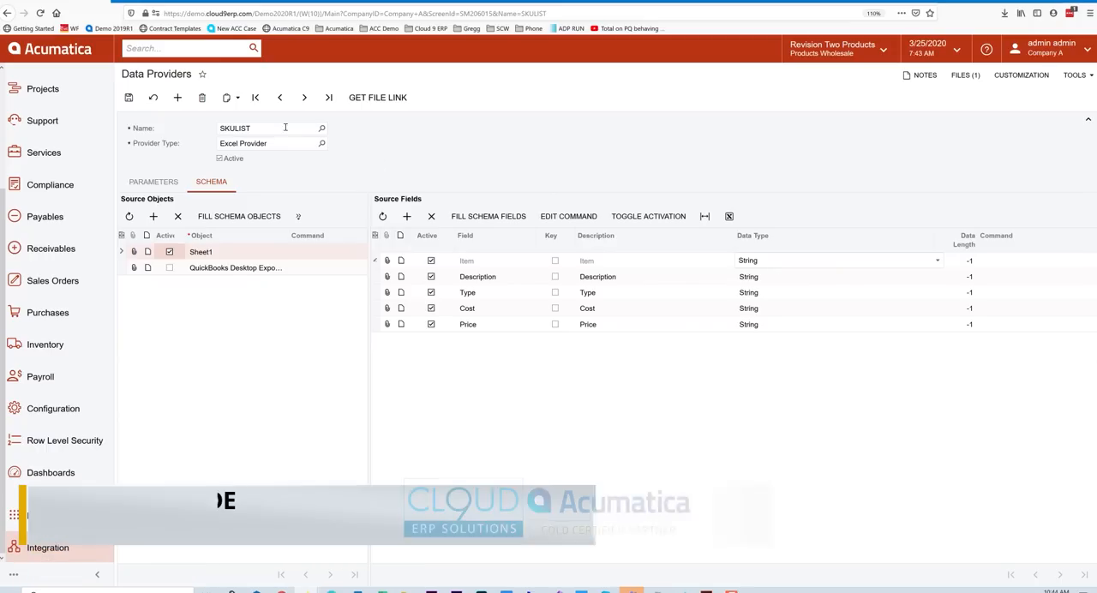
left_click(128, 97)
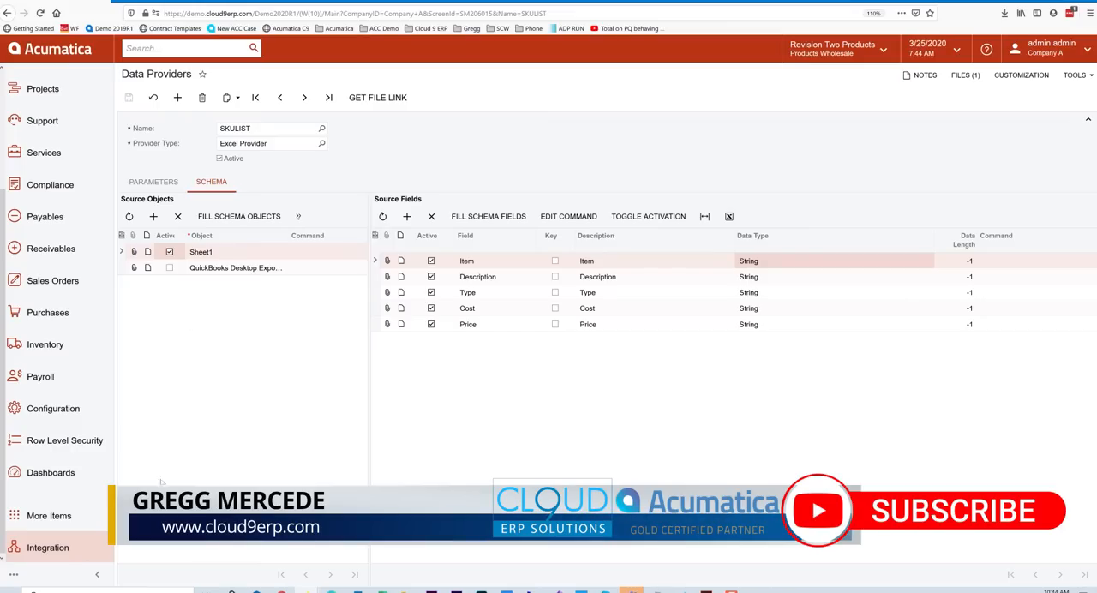
Open Import Scenarios from the Integration workspace and name the new scenario "importsku".
left_click(55, 552)
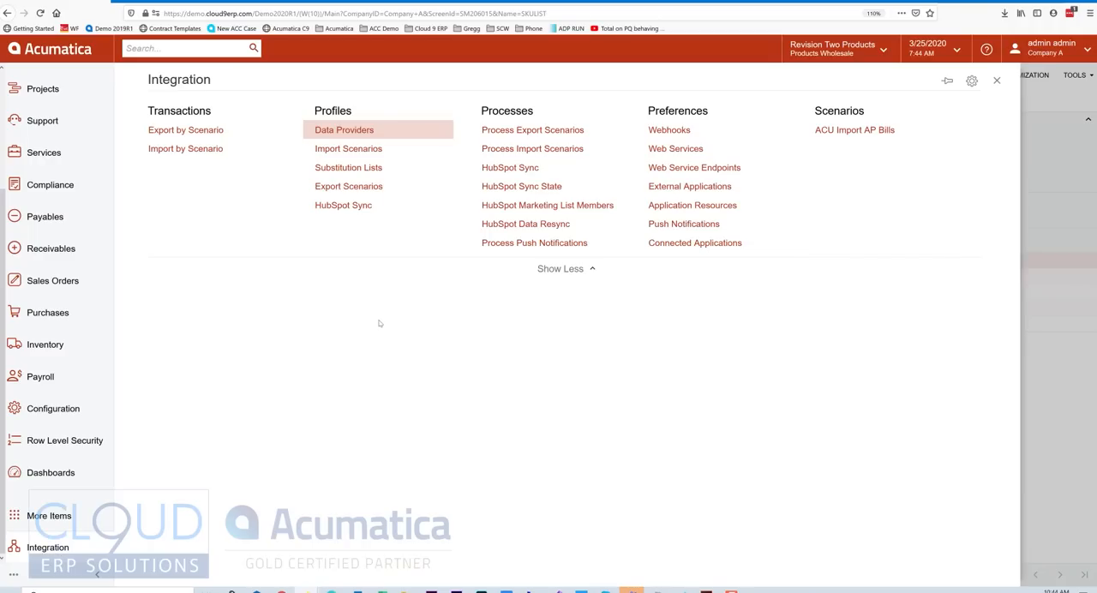
left_click(369, 151)
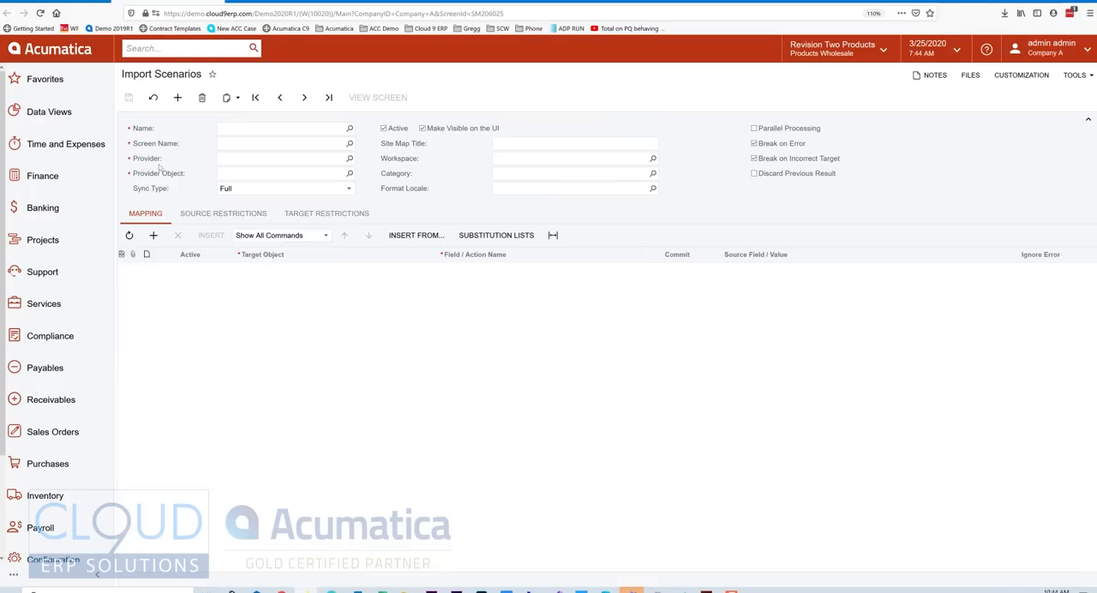
left_click(241, 129)
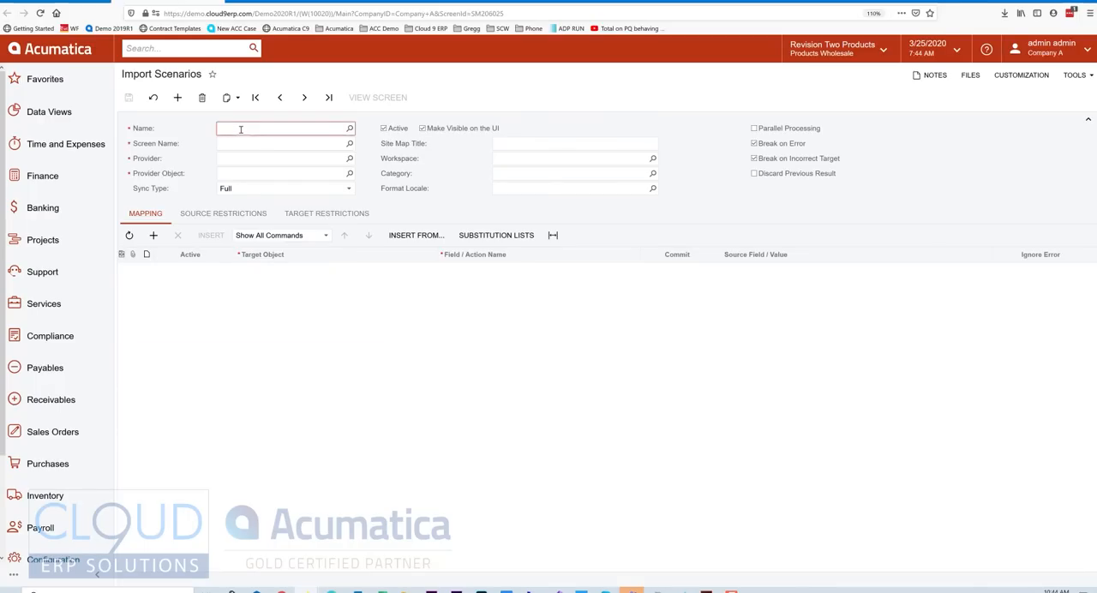
type("importskyu")
key("BackSpace")
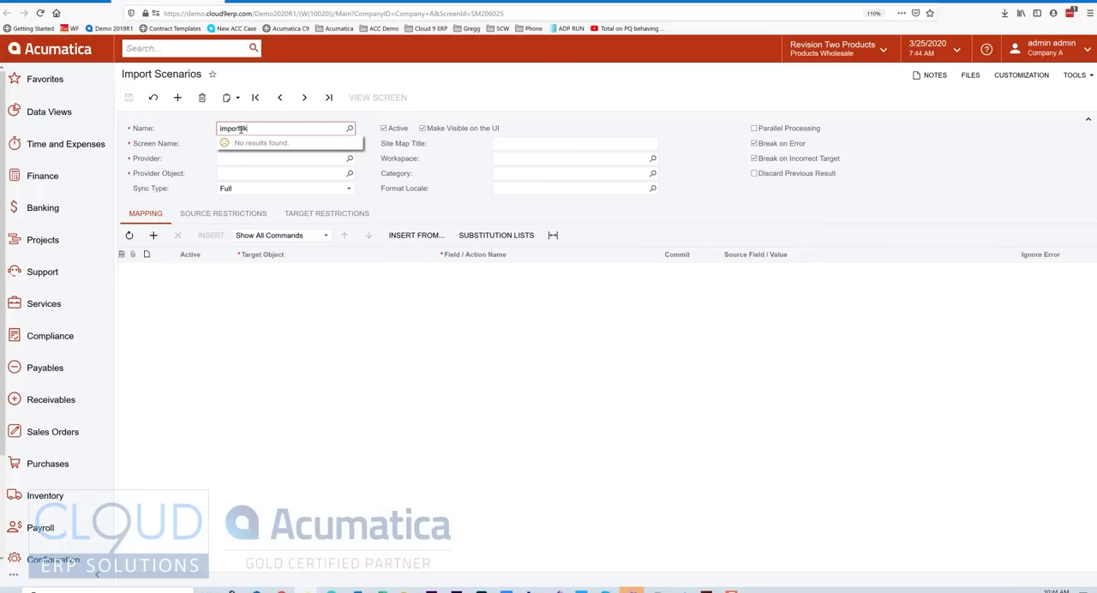
type("u")
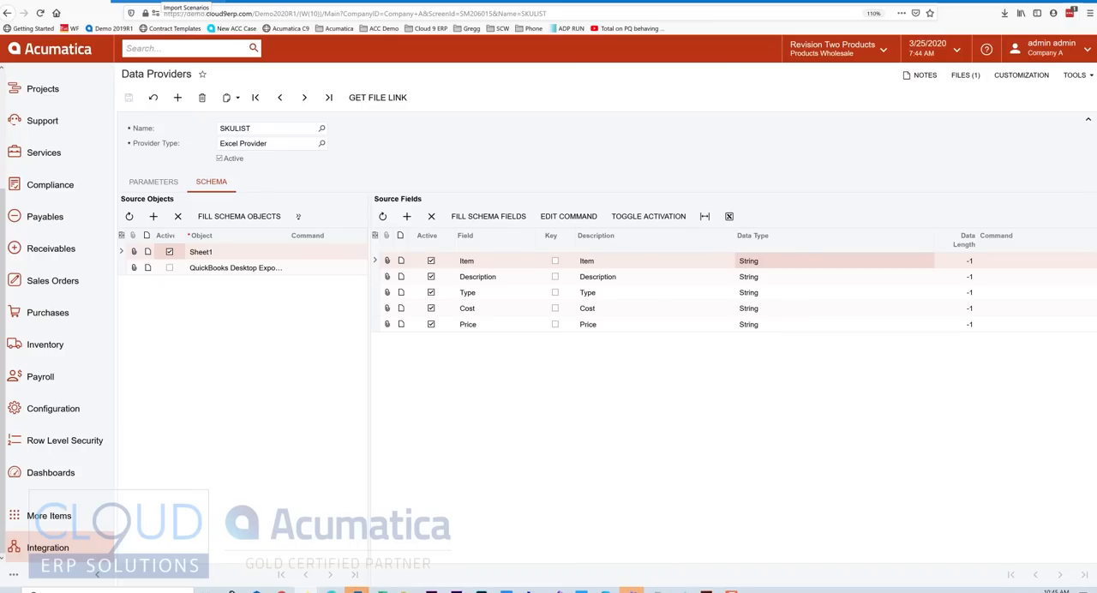
left_click(164, 1)
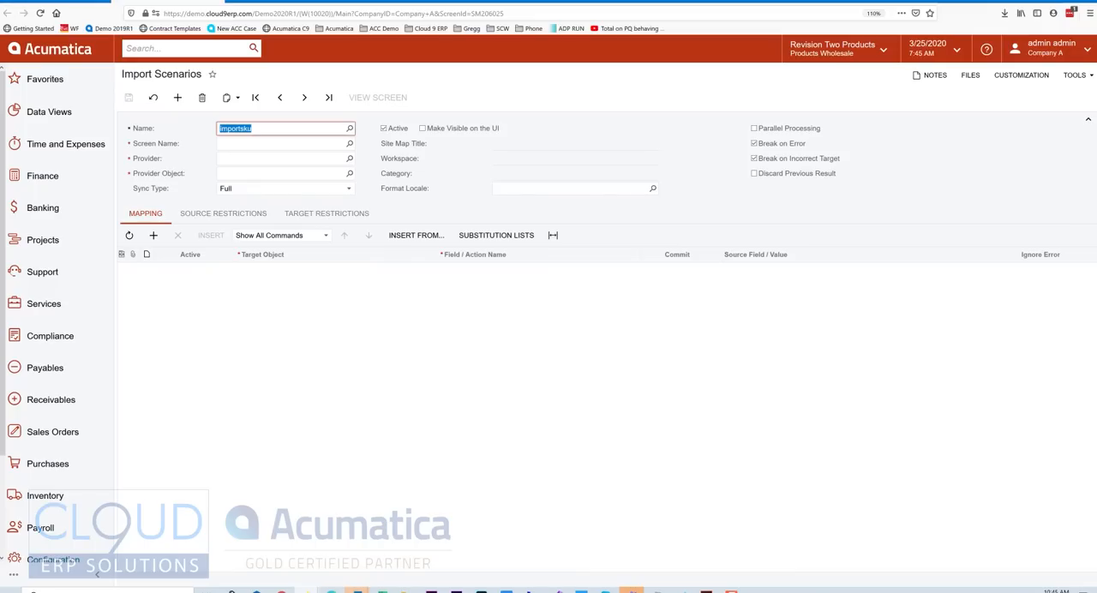
Check the Inventory workspace for Stock Items, and filter the scenario's Screen Name lookup by "stock".
left_click(244, 146)
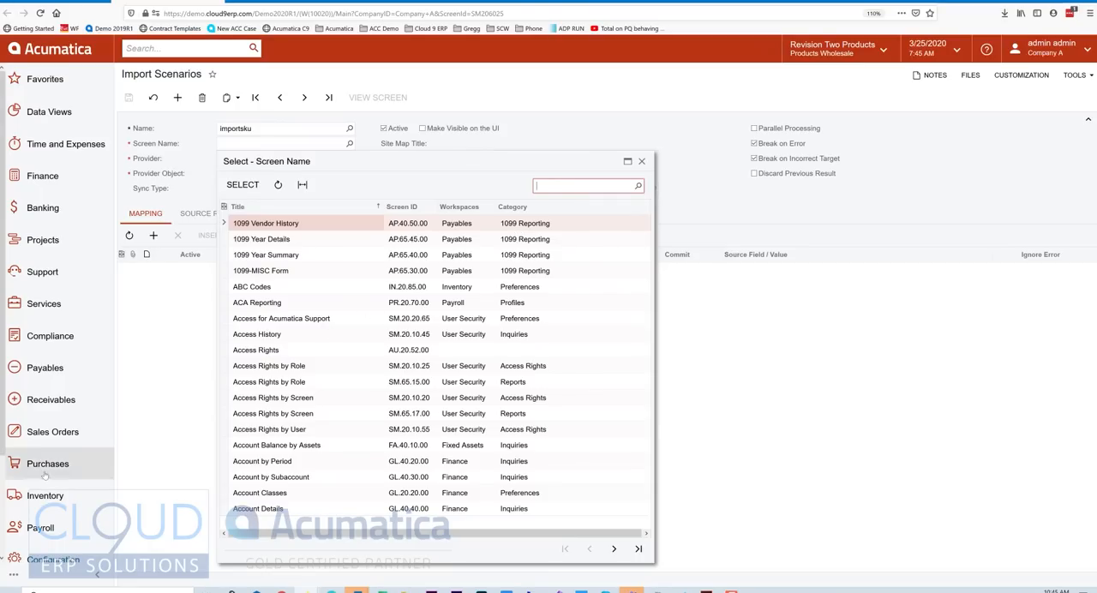
left_click(38, 502)
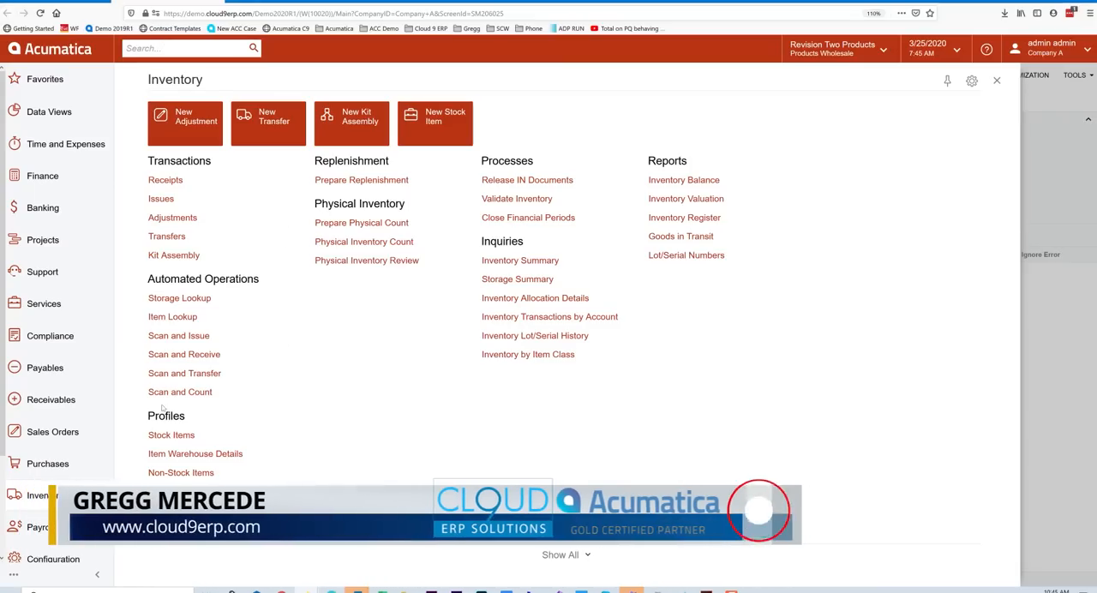
mouse_move(169, 437)
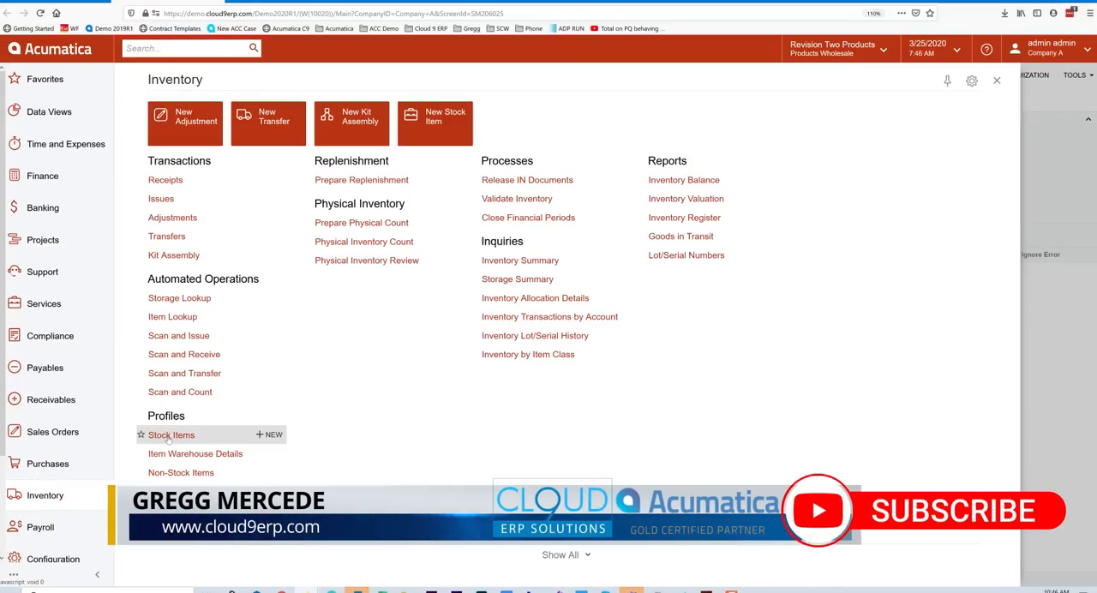
left_click(997, 79)
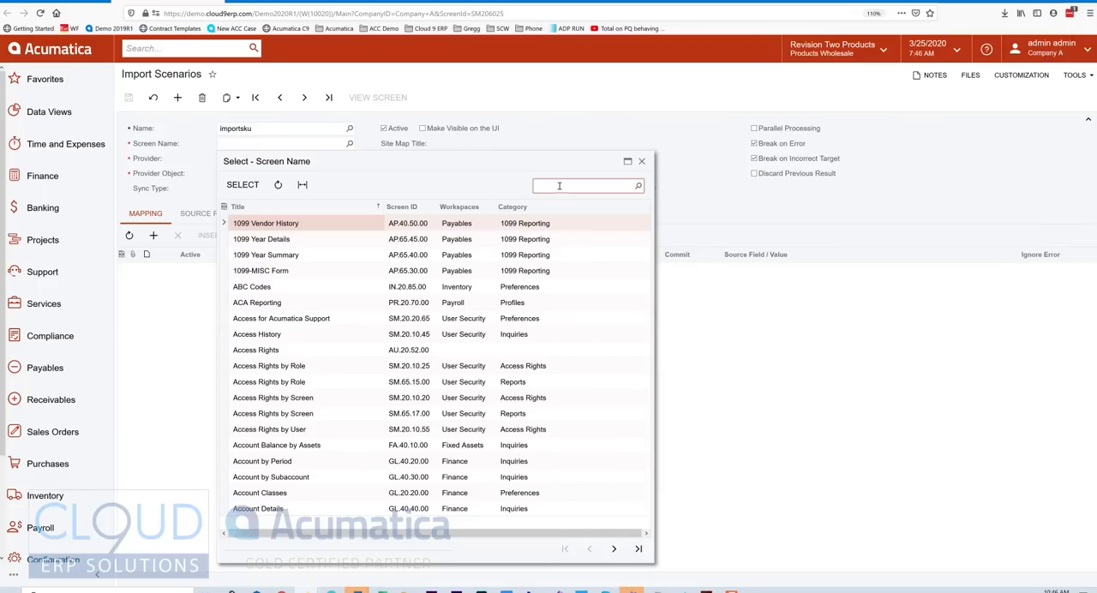
left_click(559, 185)
type("stock")
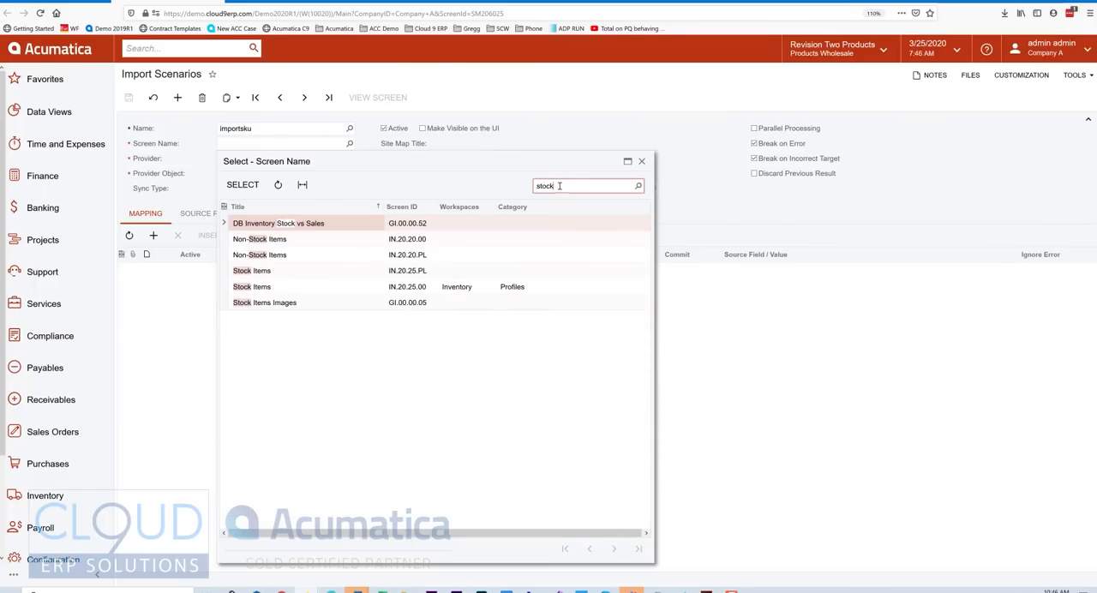
left_click(294, 273)
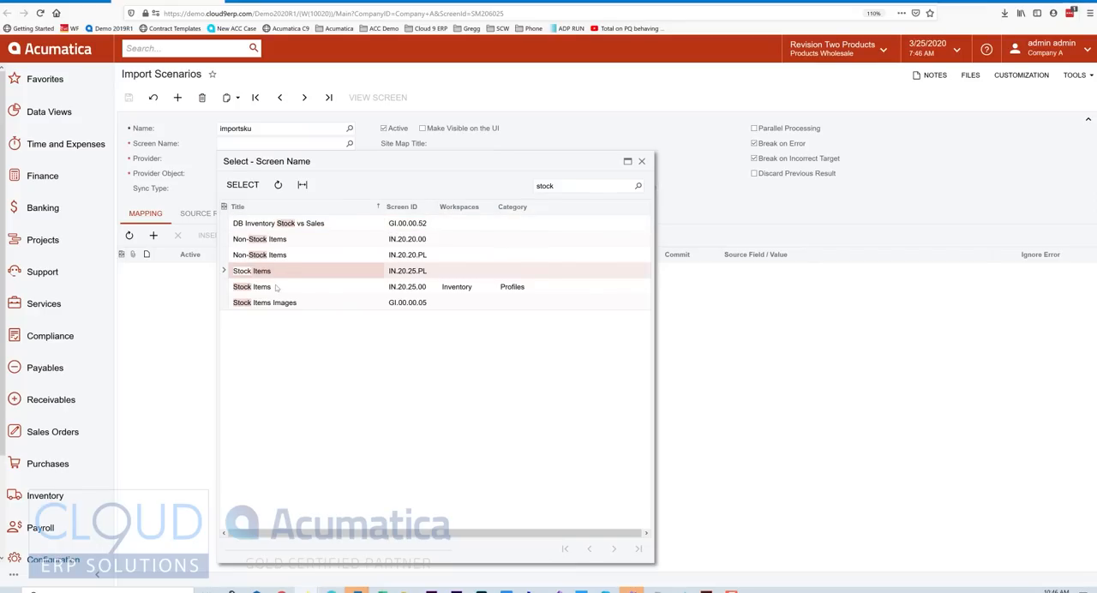
left_click(421, 273)
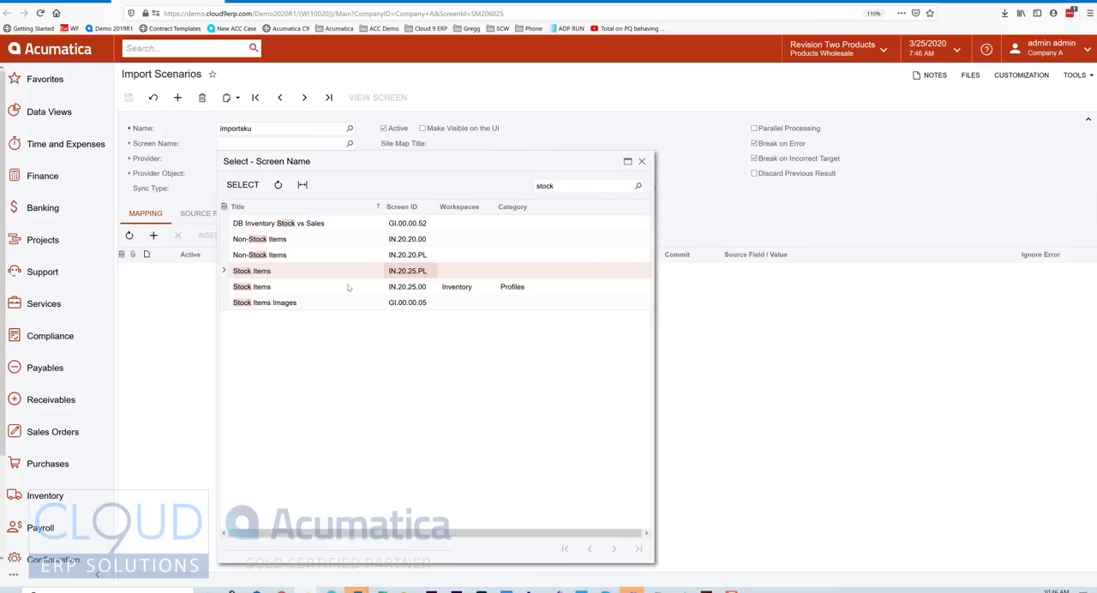
Open the Stock Items list and the CONCHAIR1 item record, and check the screen ID of each.
left_click(68, 497)
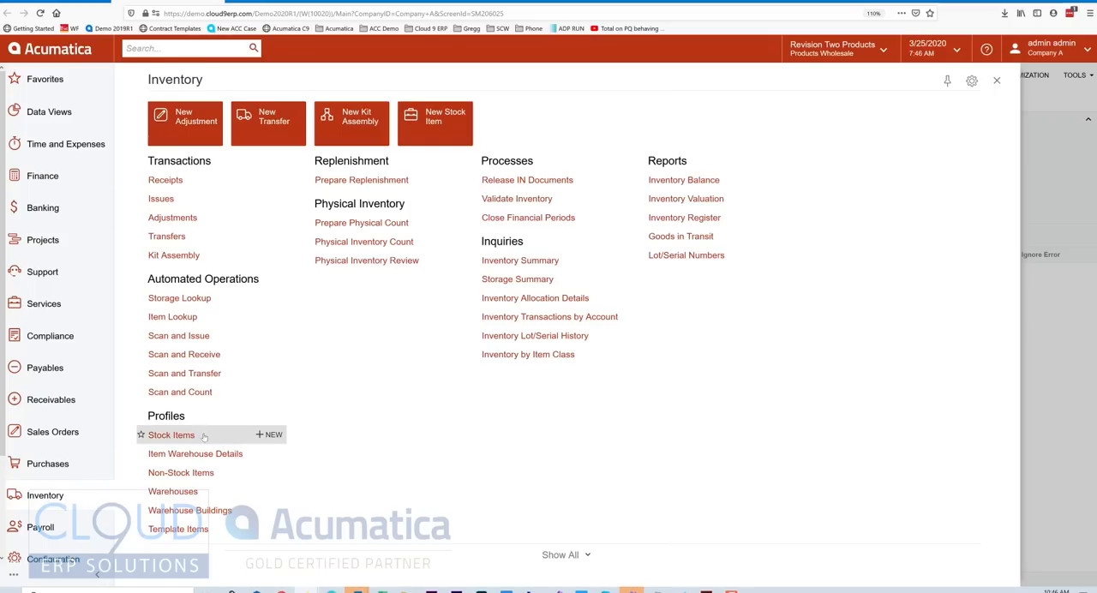
key("Escape")
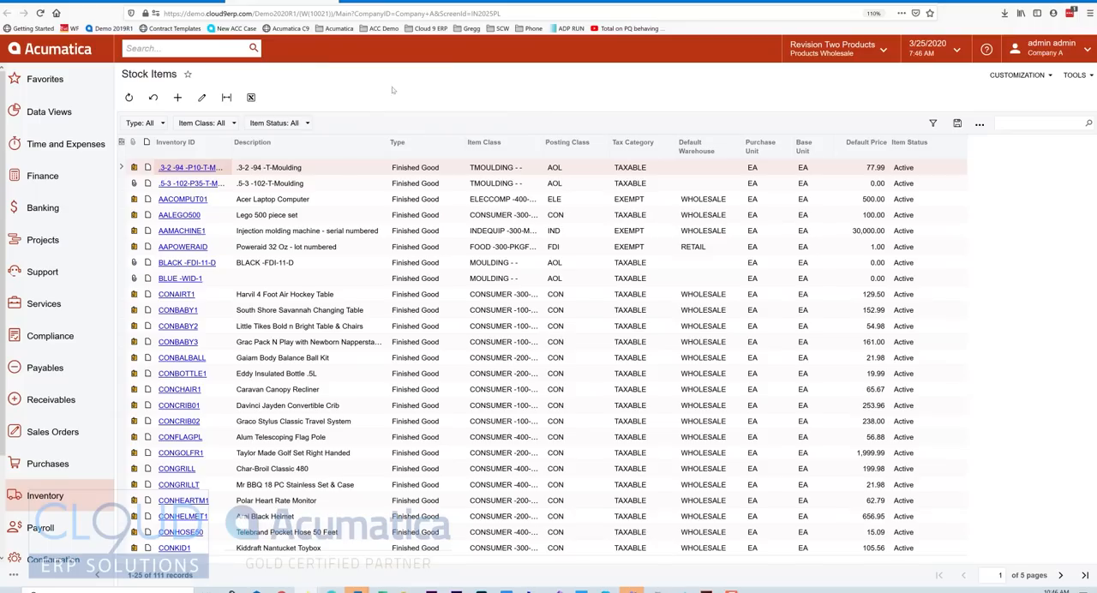
double_click(487, 14)
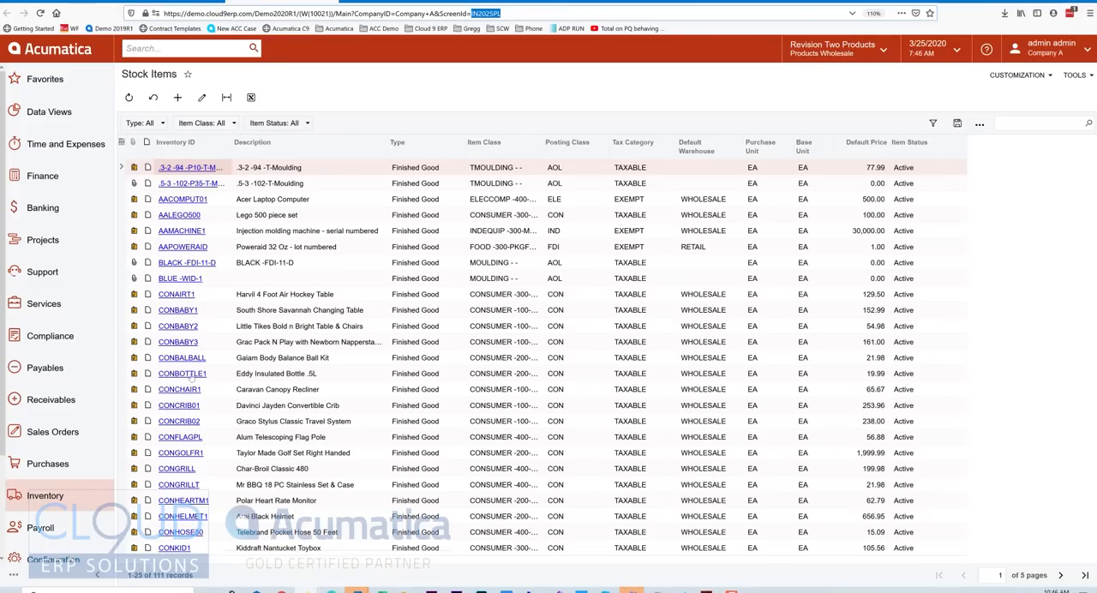
left_click(187, 390)
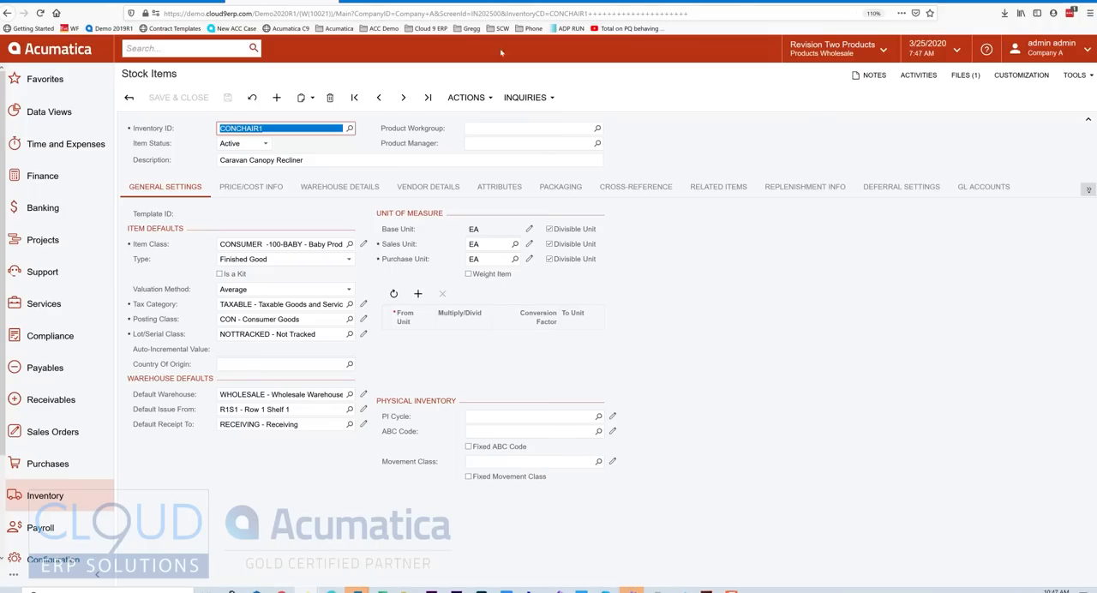
double_click(485, 14)
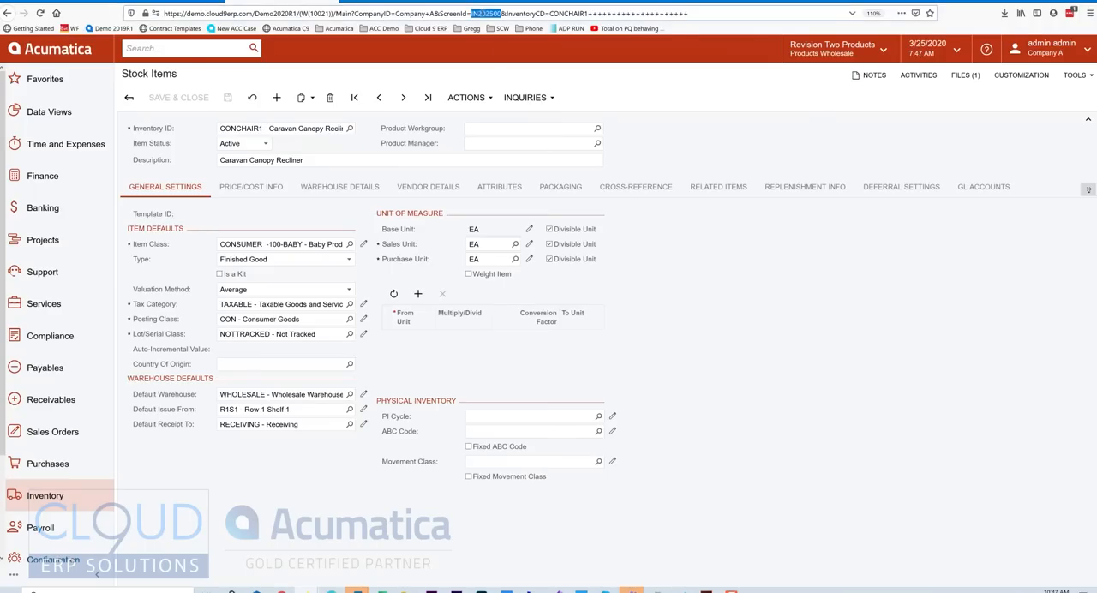
left_click(1075, 75)
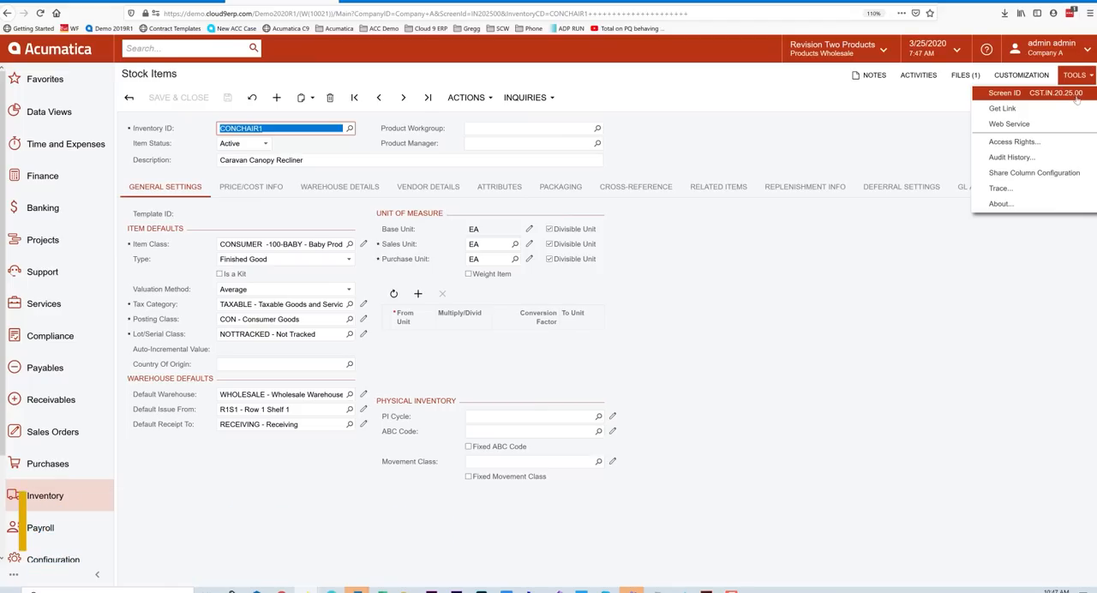
left_click(764, 130)
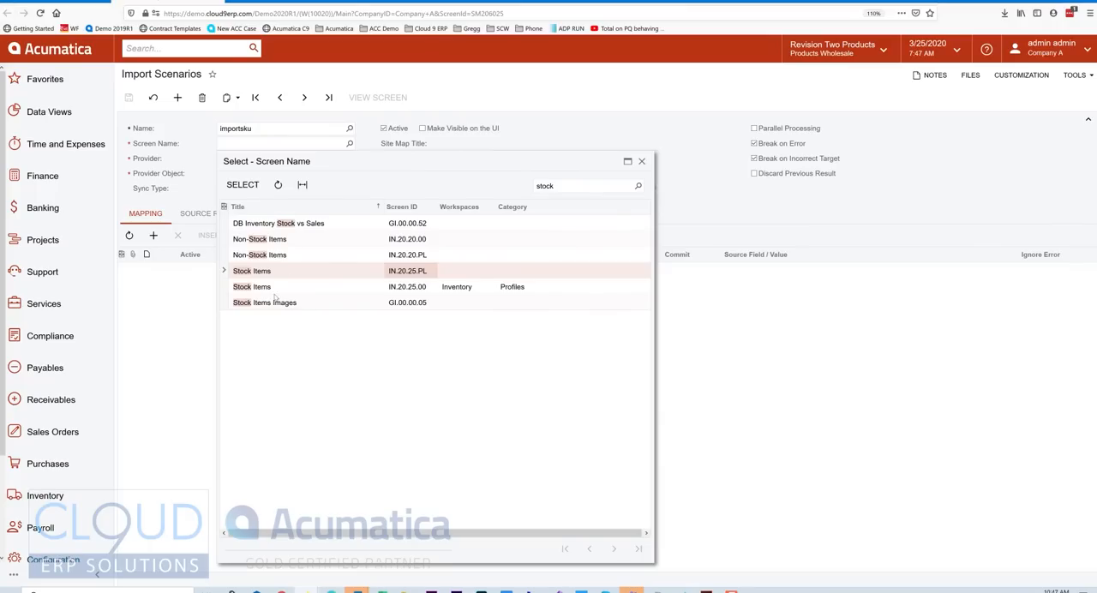
Set the import scenario's screen name to the Stock Items screen with ID IN.20.25.00.
left_click(273, 293)
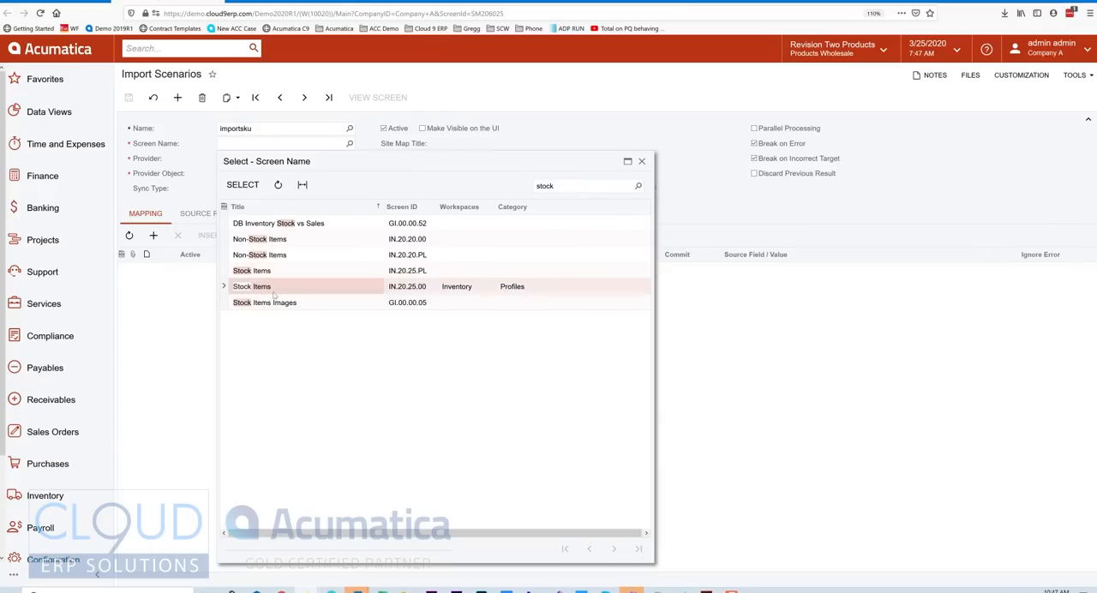
double_click(412, 292)
key("Tab")
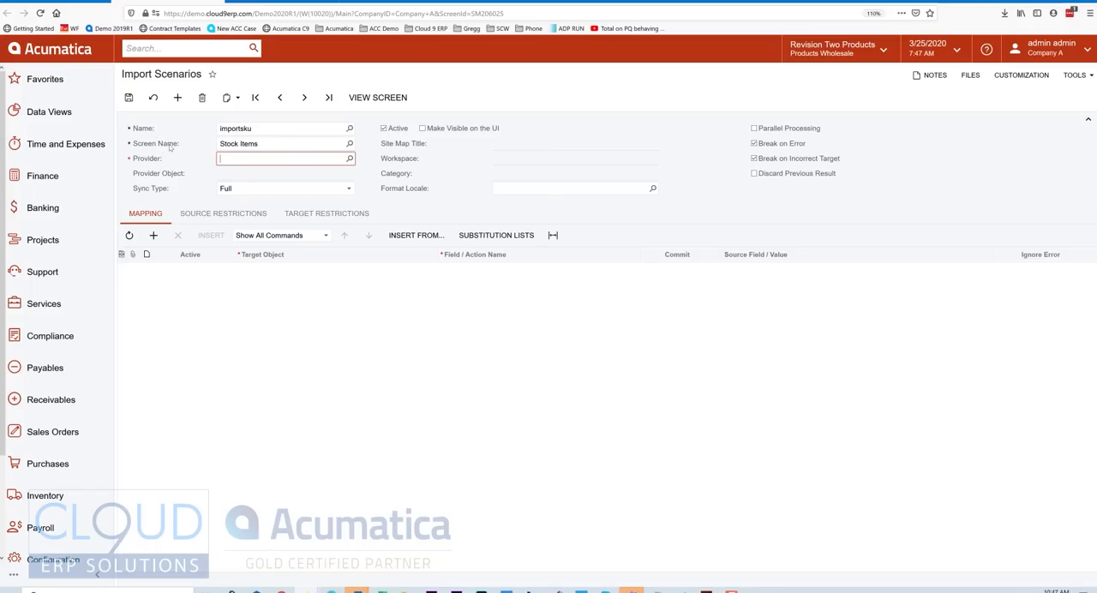
Set the scenario's provider to SKULIST with Sheet1 as the provider object, and review the sync type options.
left_click(349, 159)
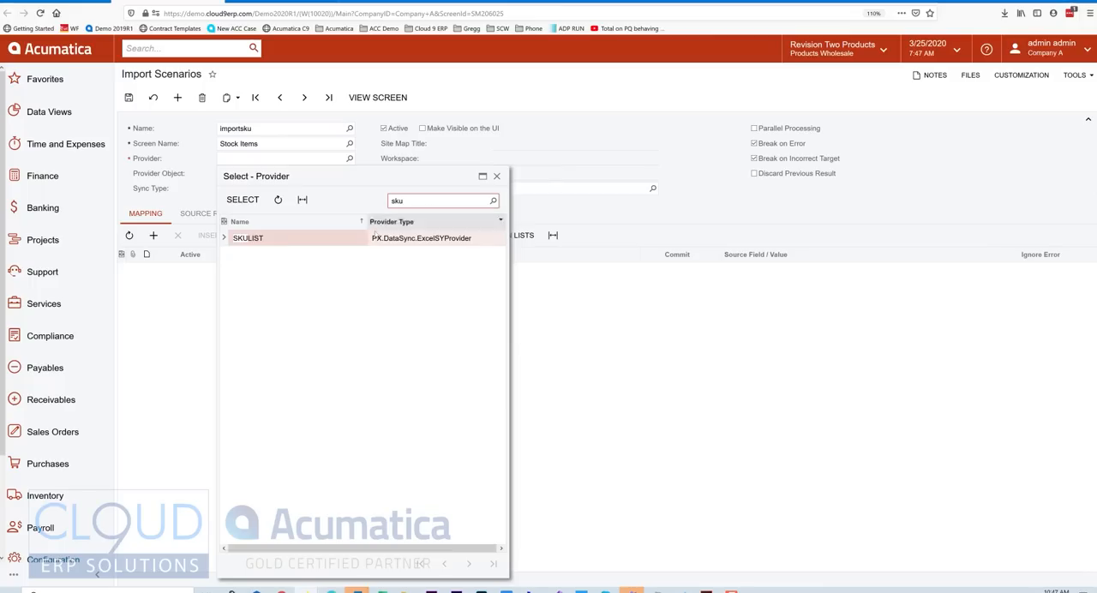
double_click(284, 239)
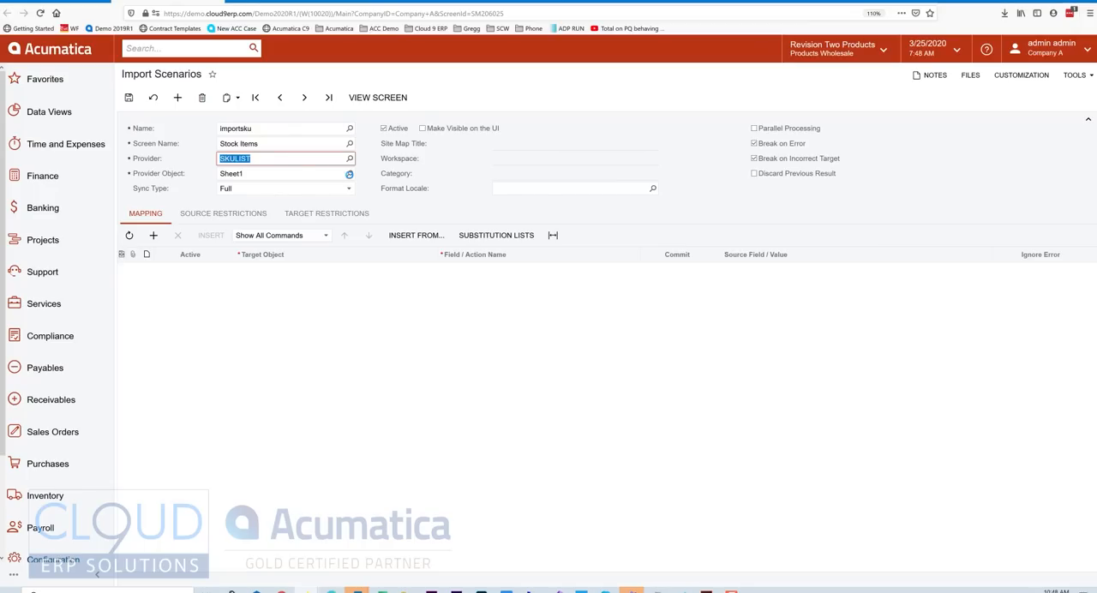
left_click(349, 174)
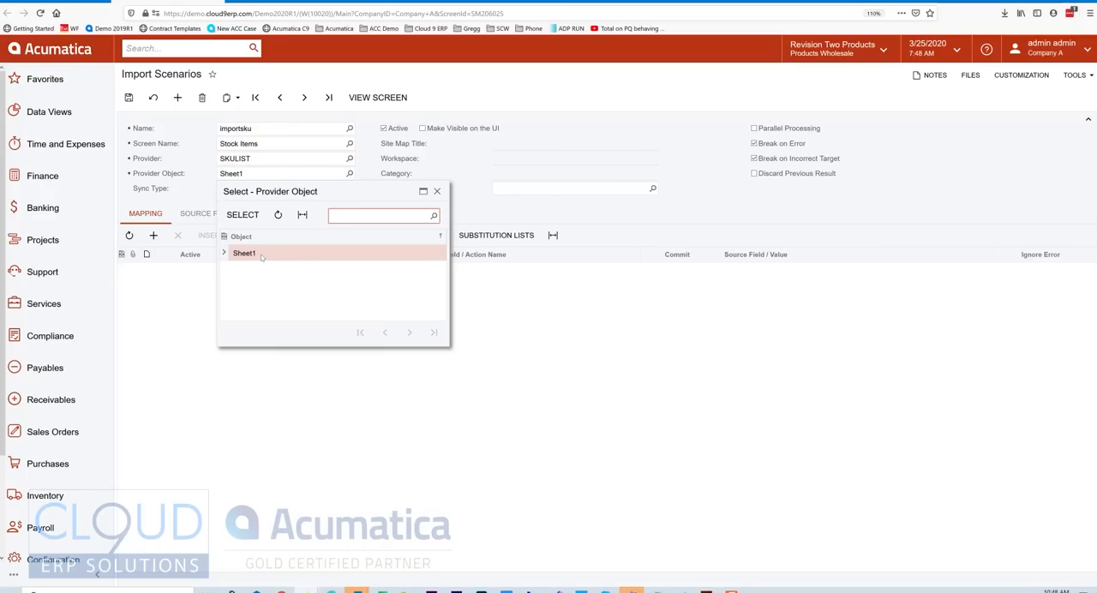
left_click(174, 174)
left_click(64, 2)
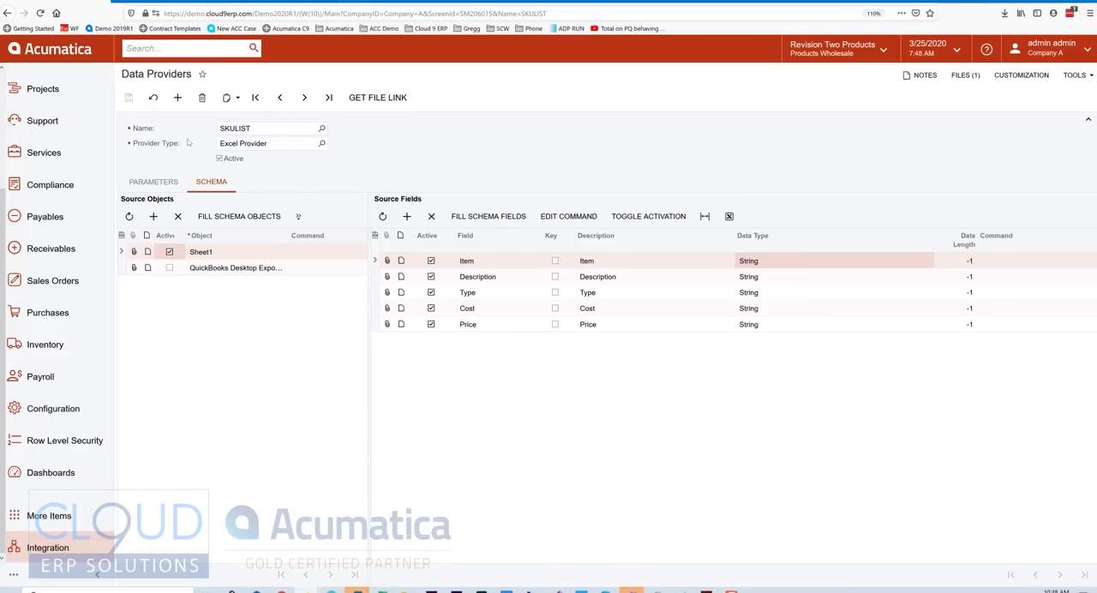
left_click(190, 1)
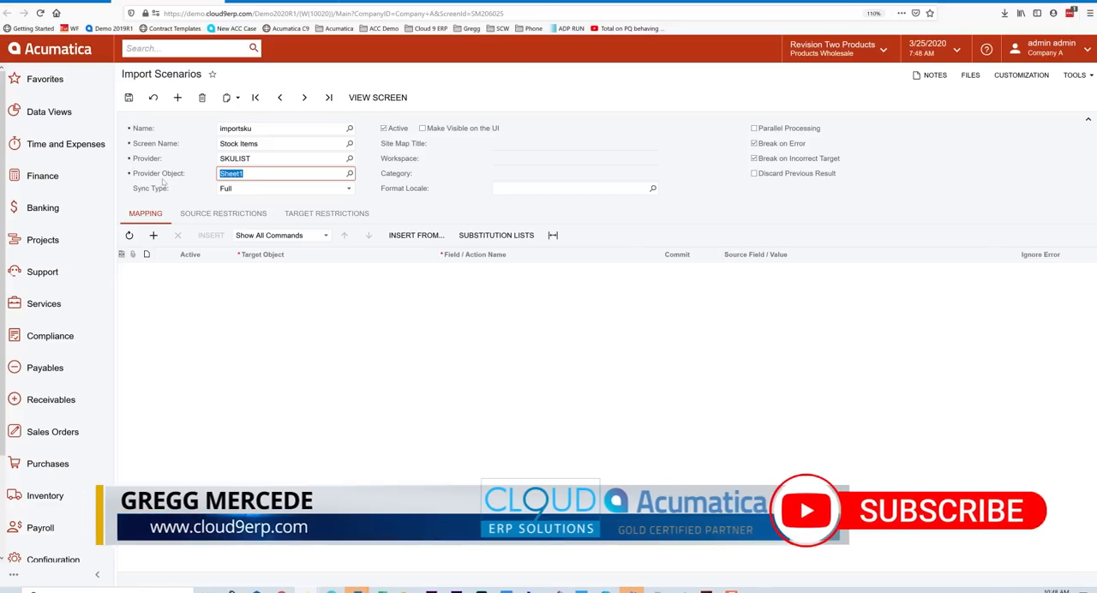
left_click(173, 182)
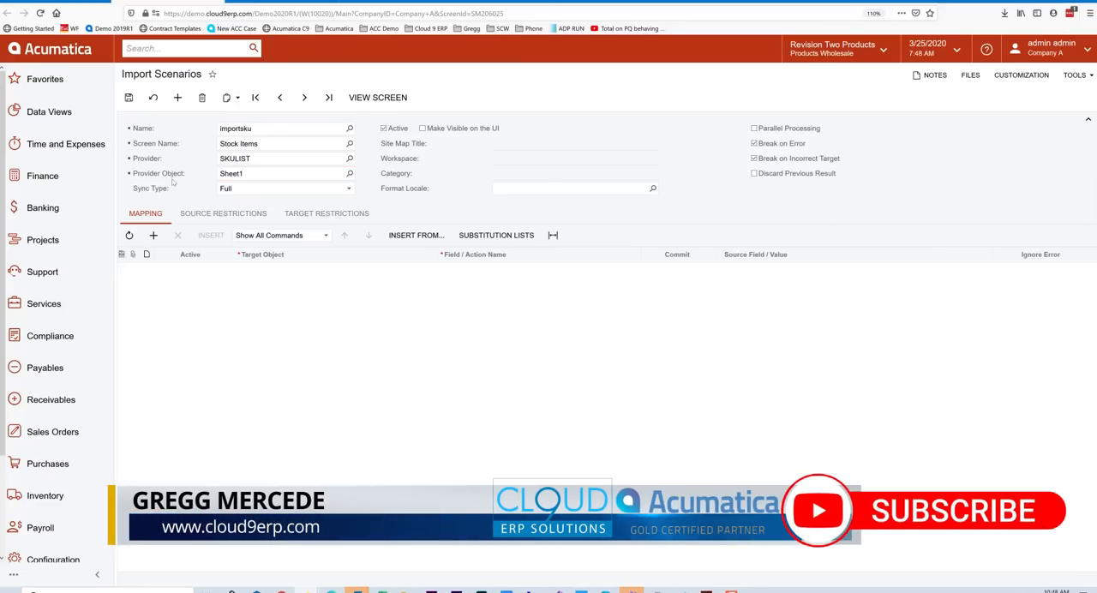
left_click(261, 189)
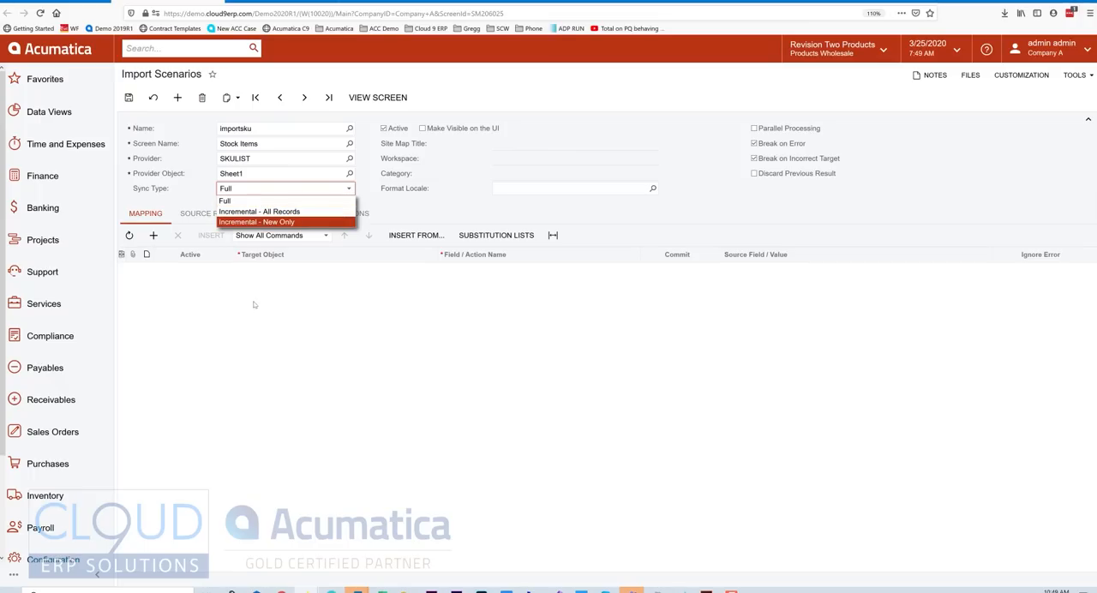
Return to the Stock Items screen, start a new record and load the existing item with inventory ID CONCHAIR1.
left_click(287, 2)
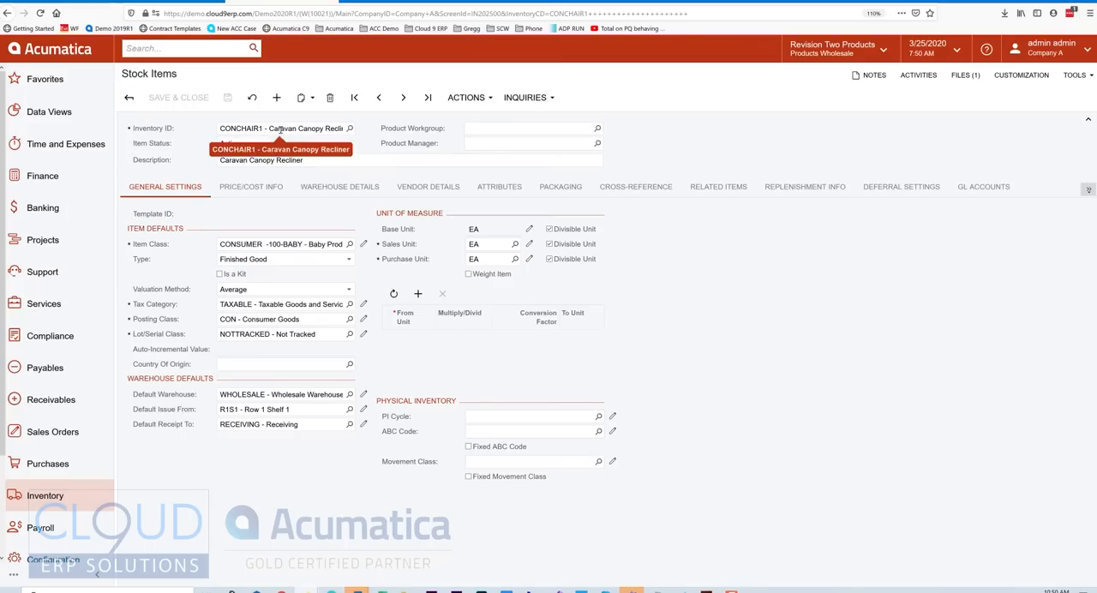
left_click(276, 99)
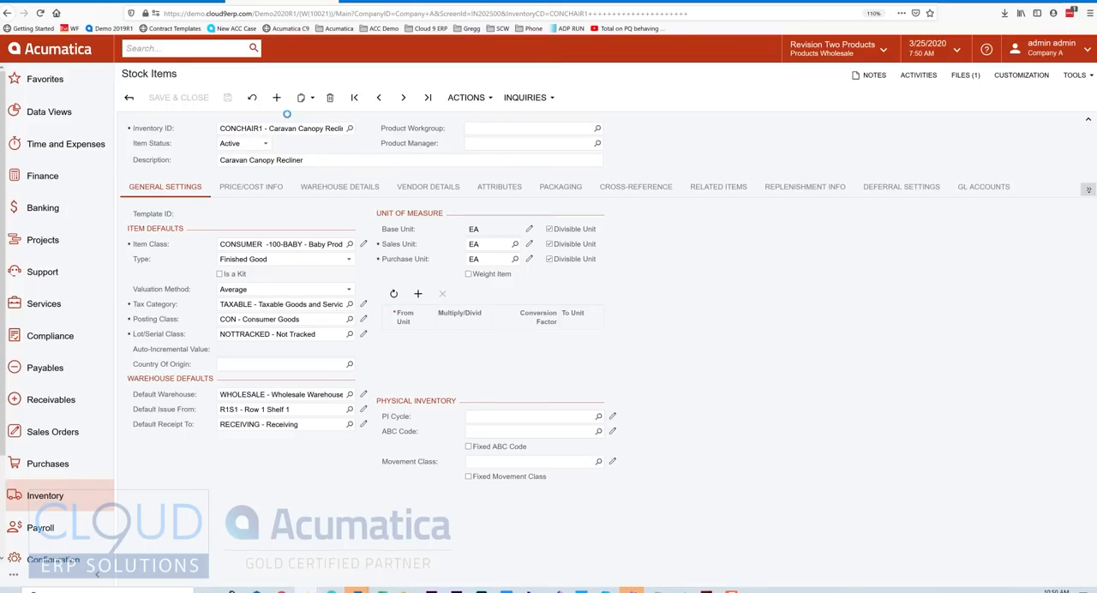
type("CONCHAIR")
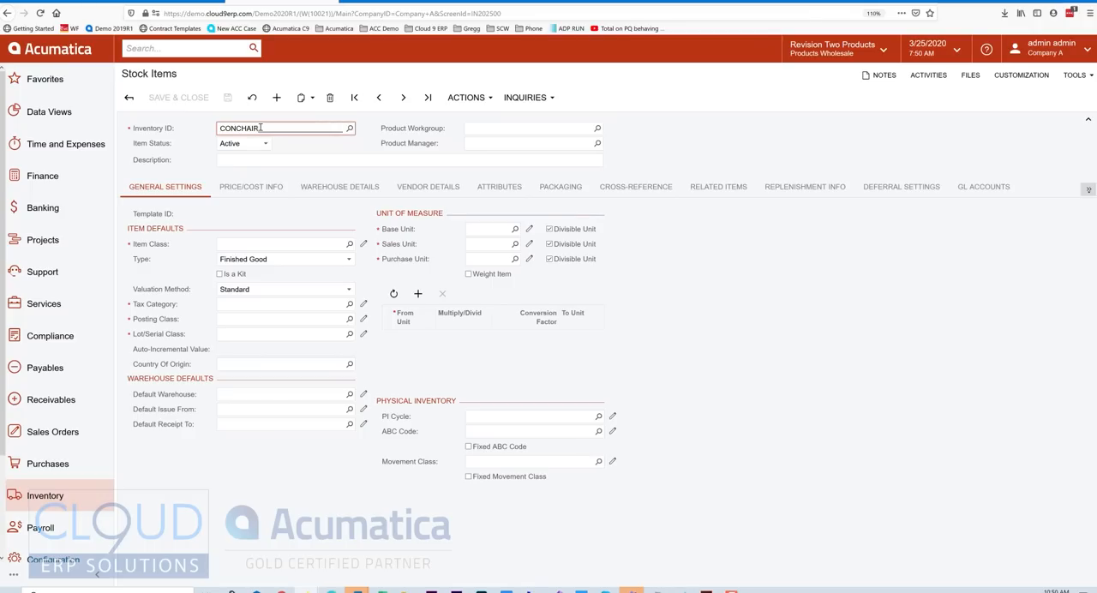
type("1")
key("Tab")
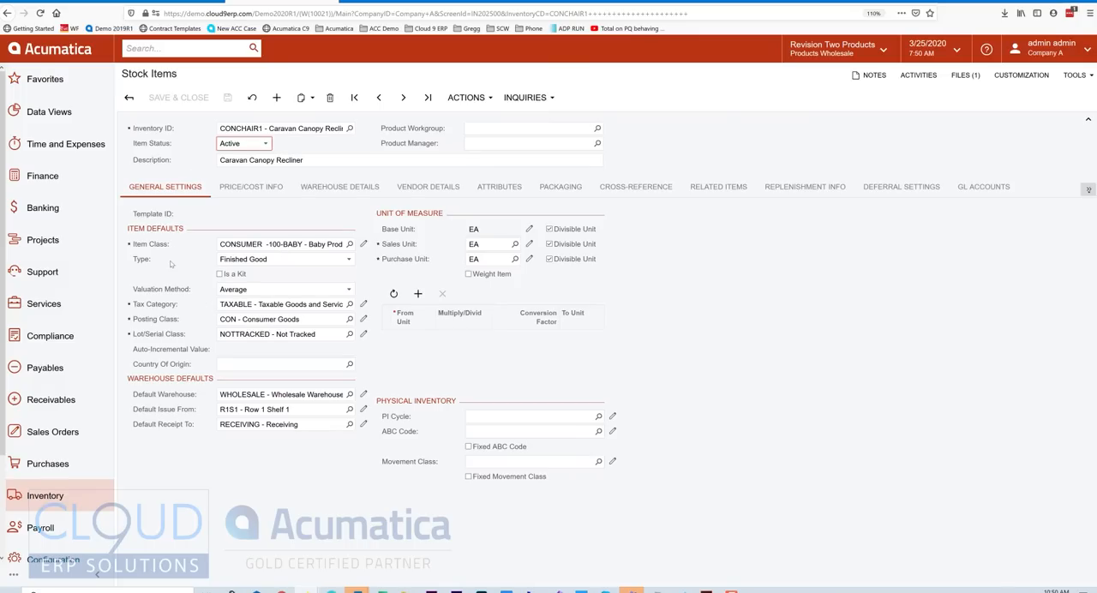
Replace the inventory ID on the Stock Items screen with CONCHAIR6.
left_click(260, 129)
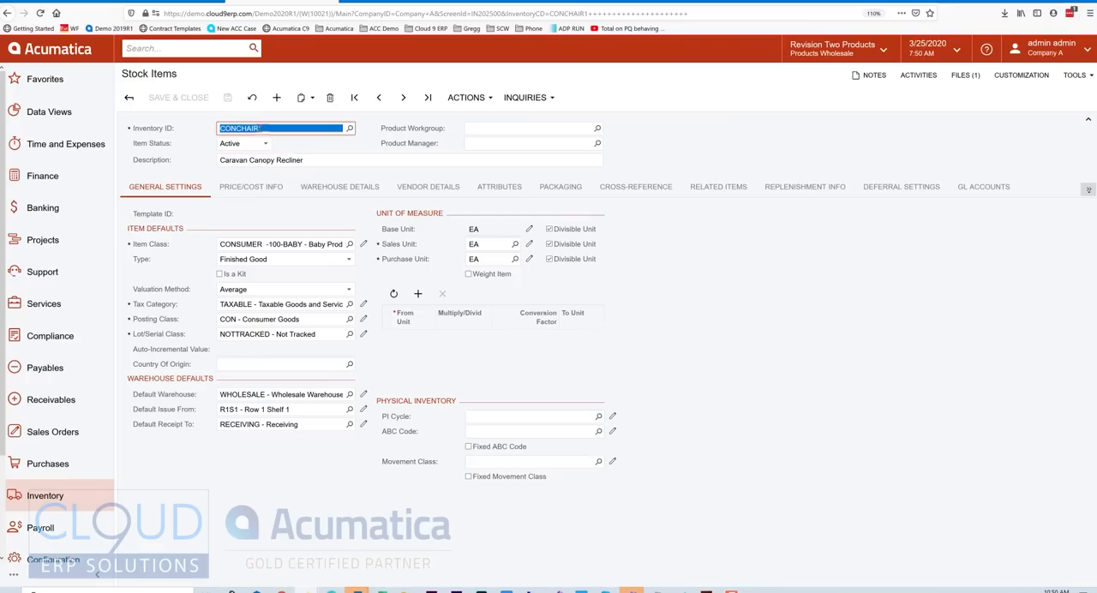
type("CON")
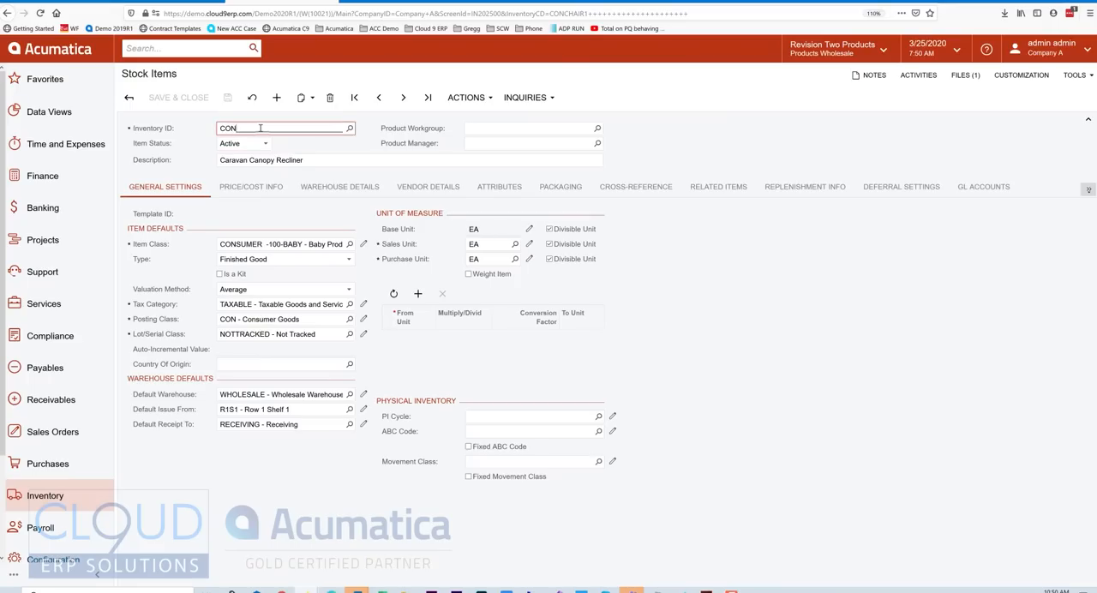
type("CHAIR")
key("Tab")
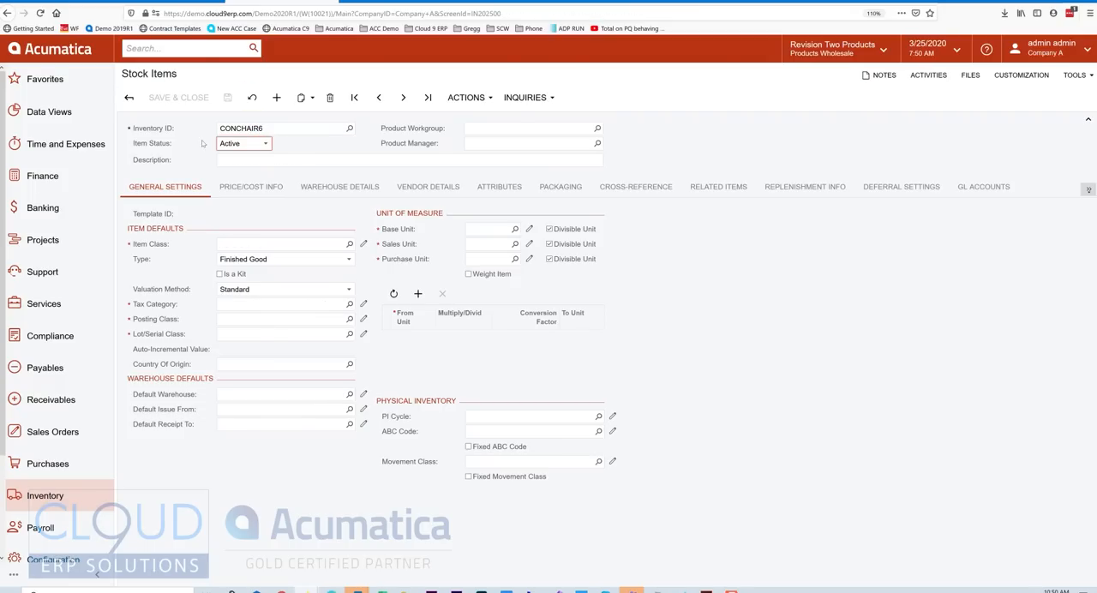
Return to the importsku import scenario, set its sync type to Full and save it.
left_click(181, 2)
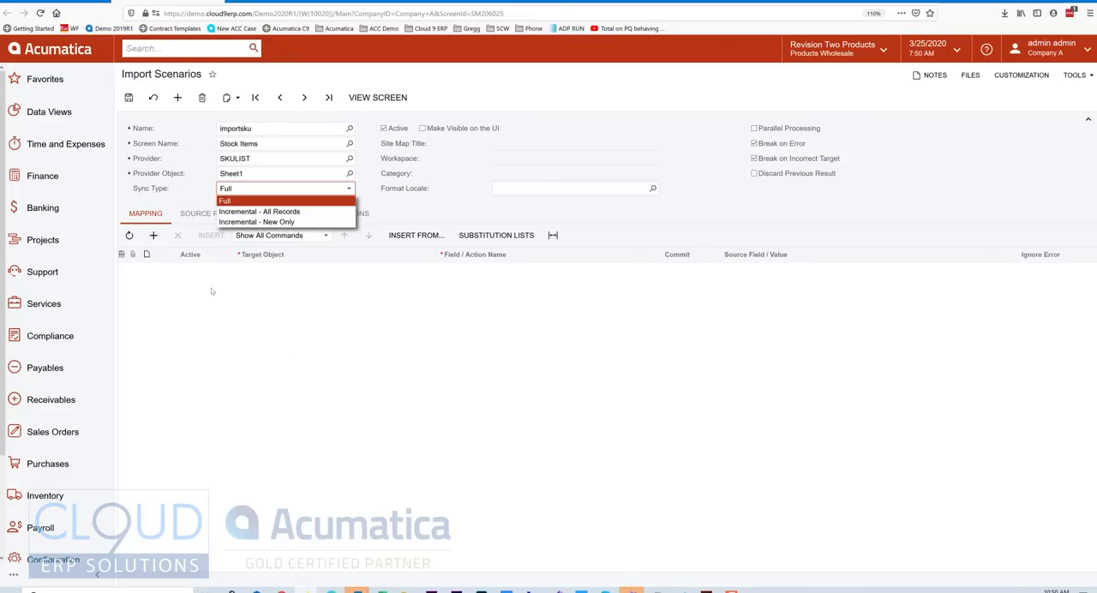
left_click(250, 1)
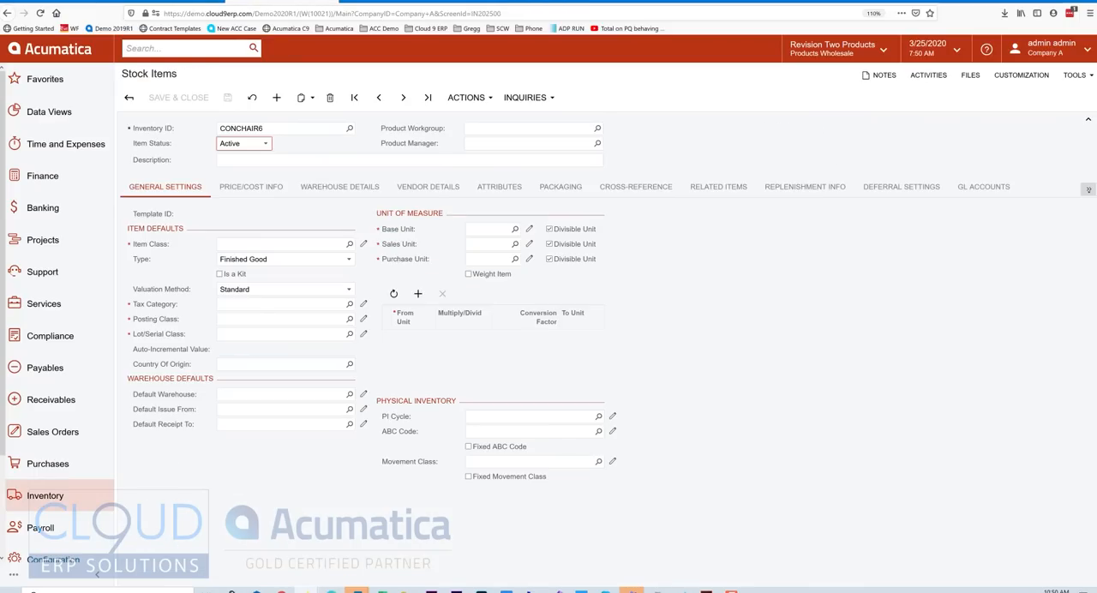
left_click(198, 2)
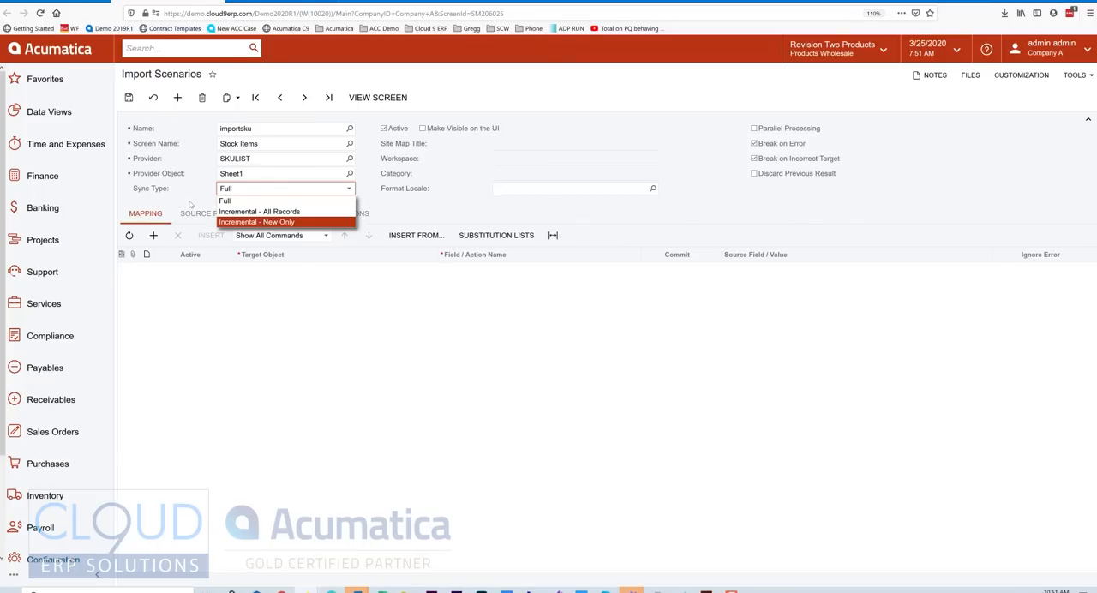
left_click(251, 2)
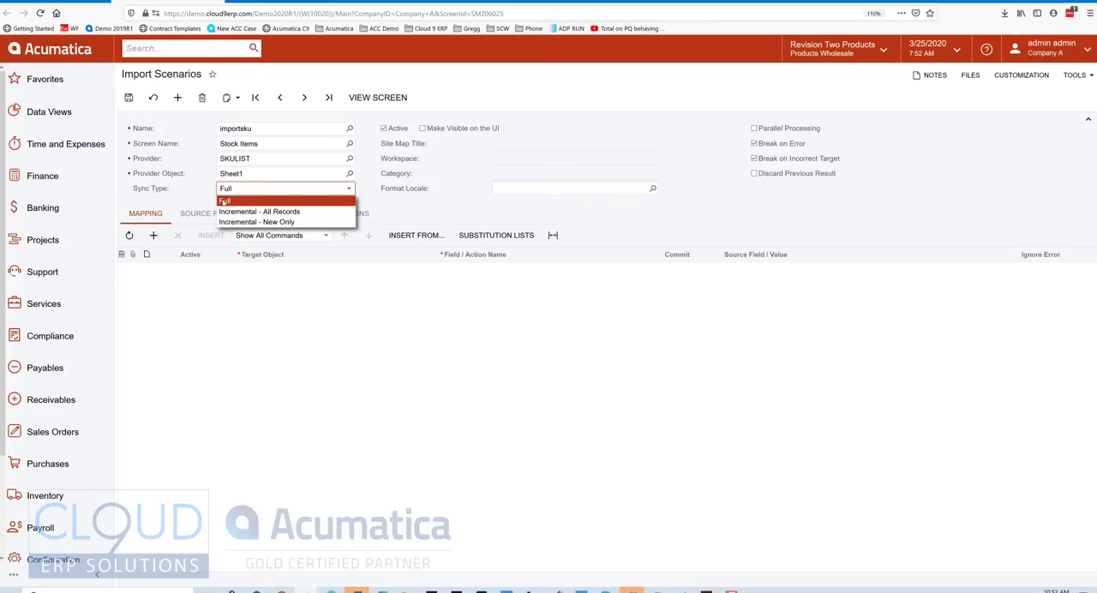
left_click(223, 202)
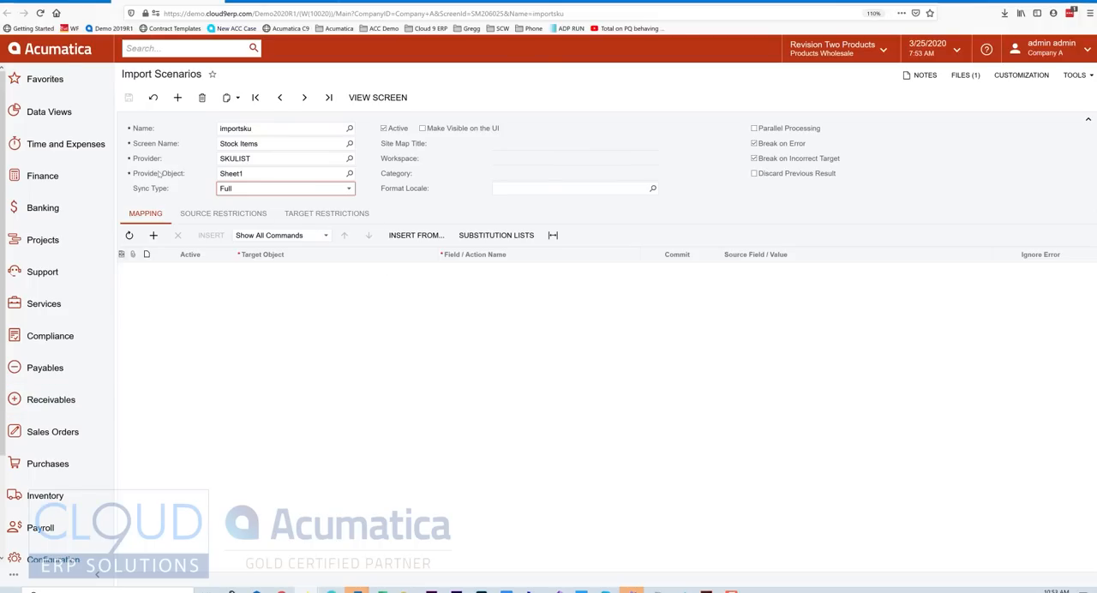
Add a mapping row to the import scenario with Stock Item Summary as its target object.
left_click(154, 236)
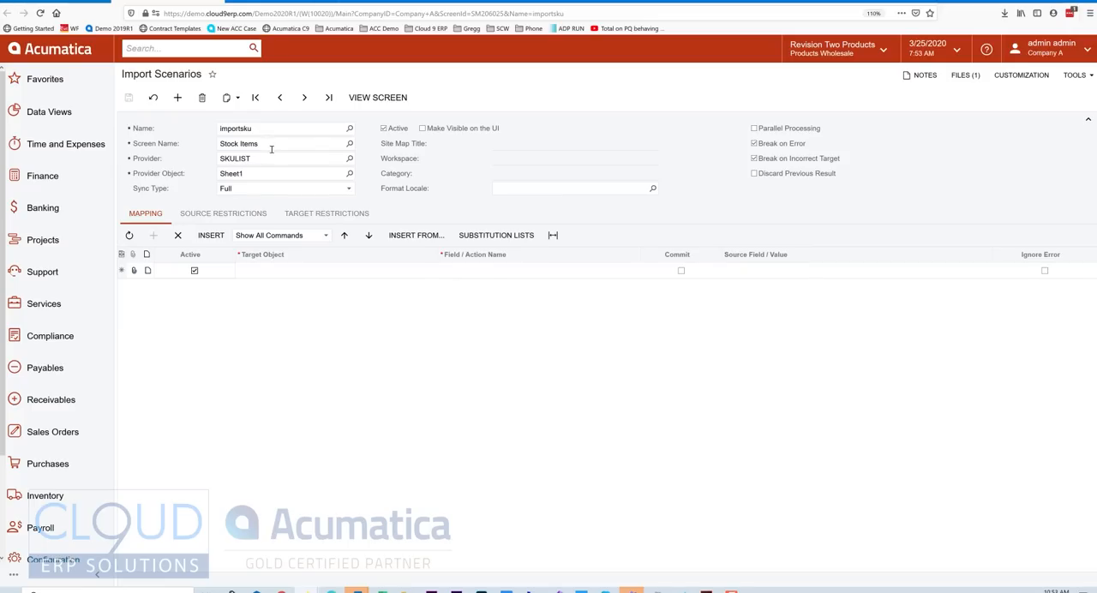
left_click(382, 101)
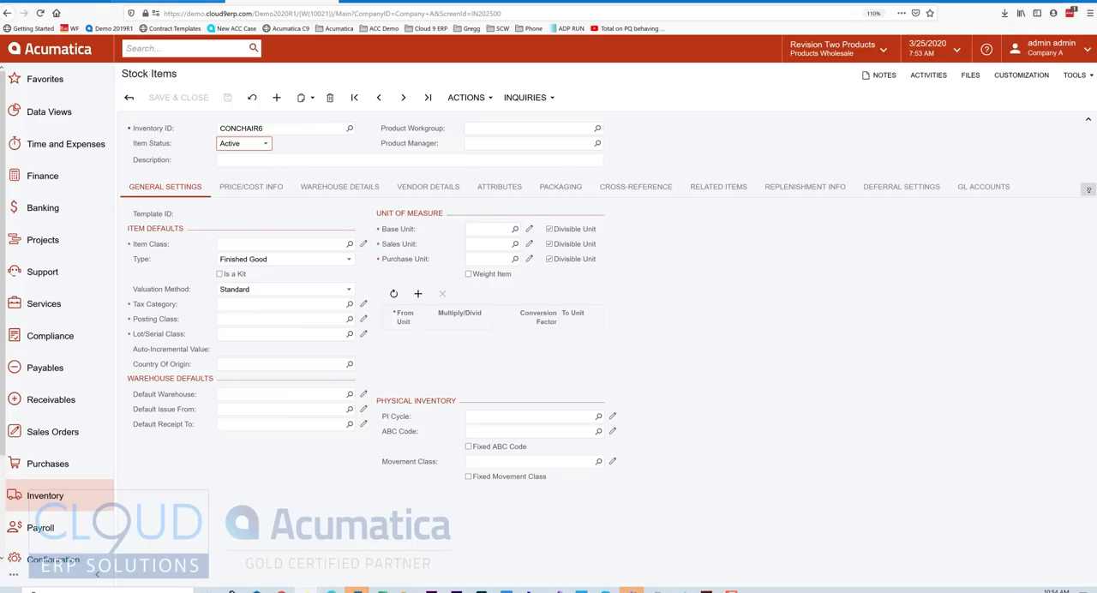
left_click(336, 272)
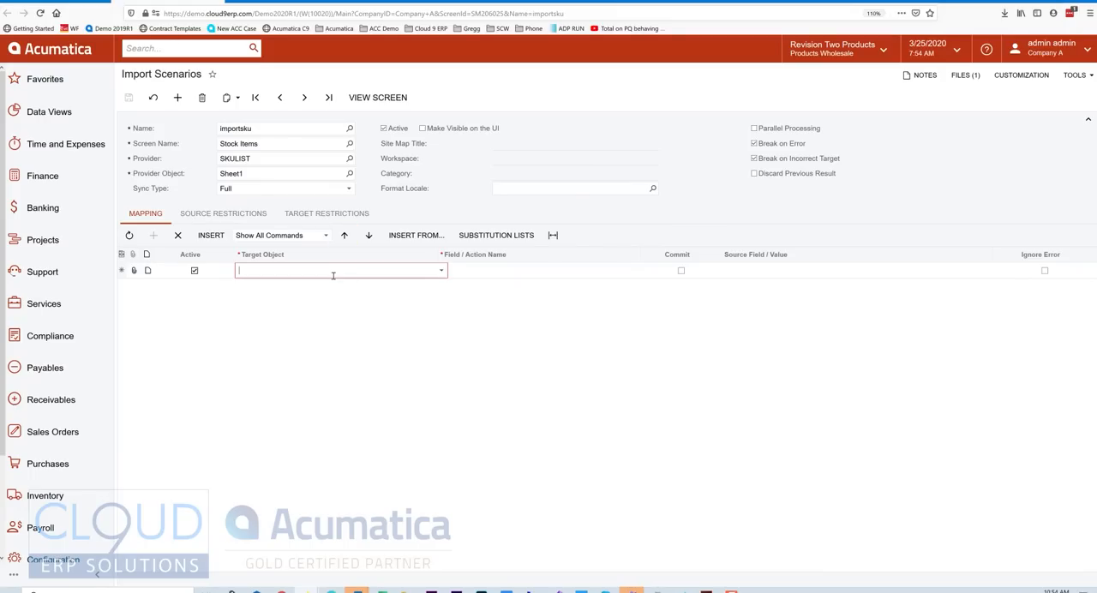
left_click(442, 271)
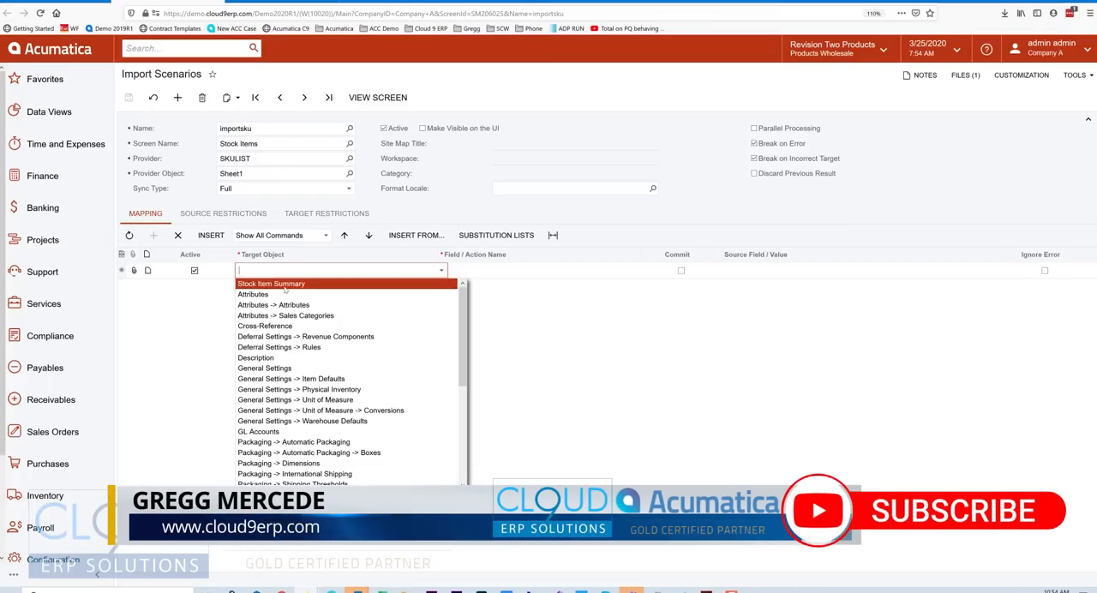
left_click(285, 286)
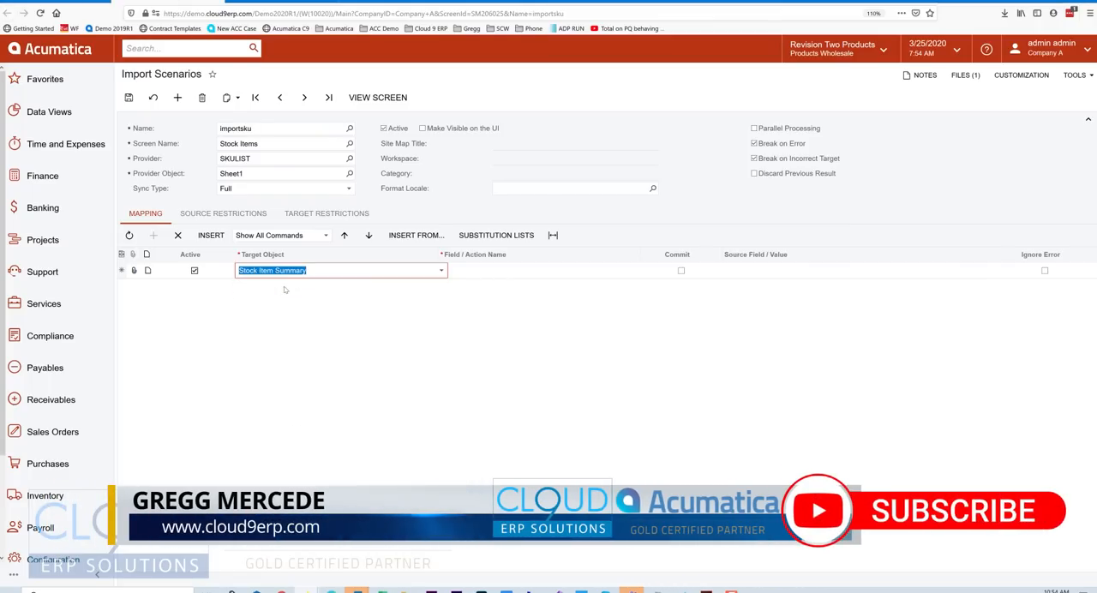
Set the field of the Stock Item Summary mapping row to Inventory ID.
left_click(526, 277)
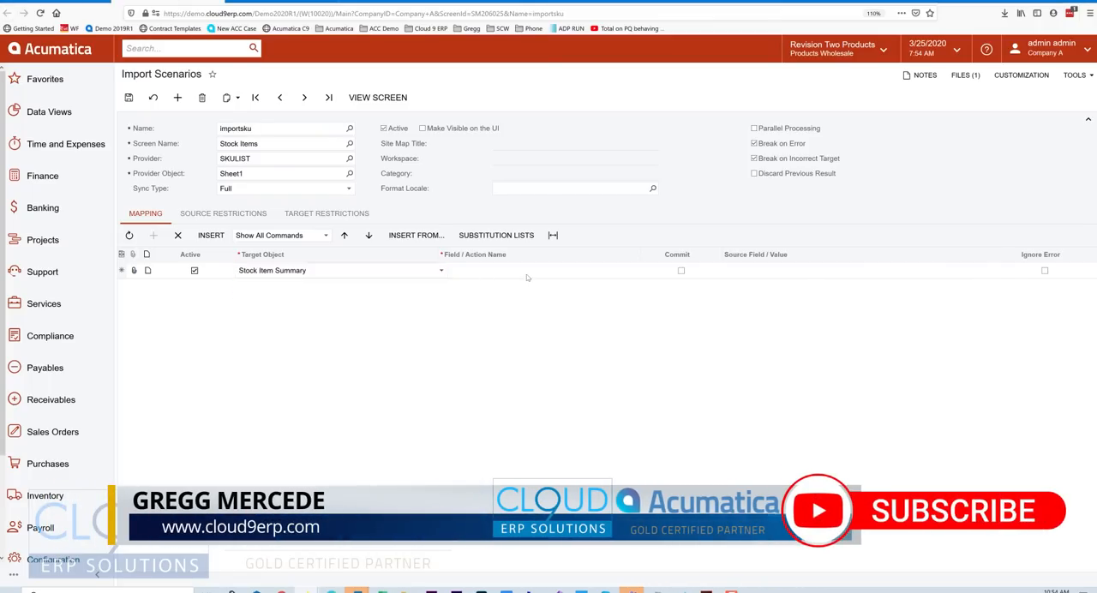
left_click(643, 272)
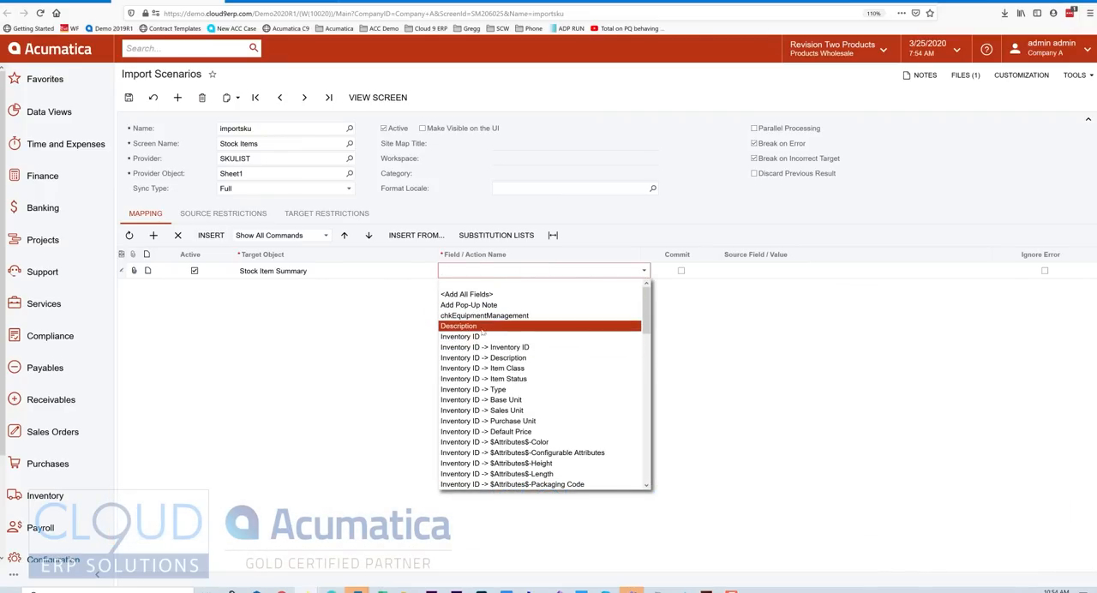
scroll(484, 340, "down", 10)
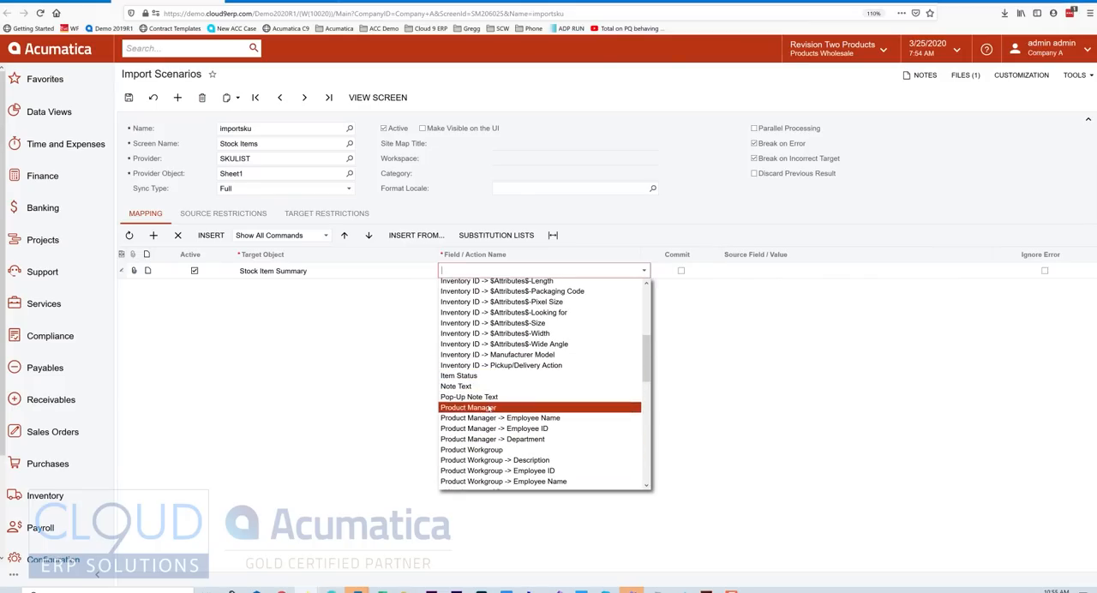
scroll(512, 390, "up", 5)
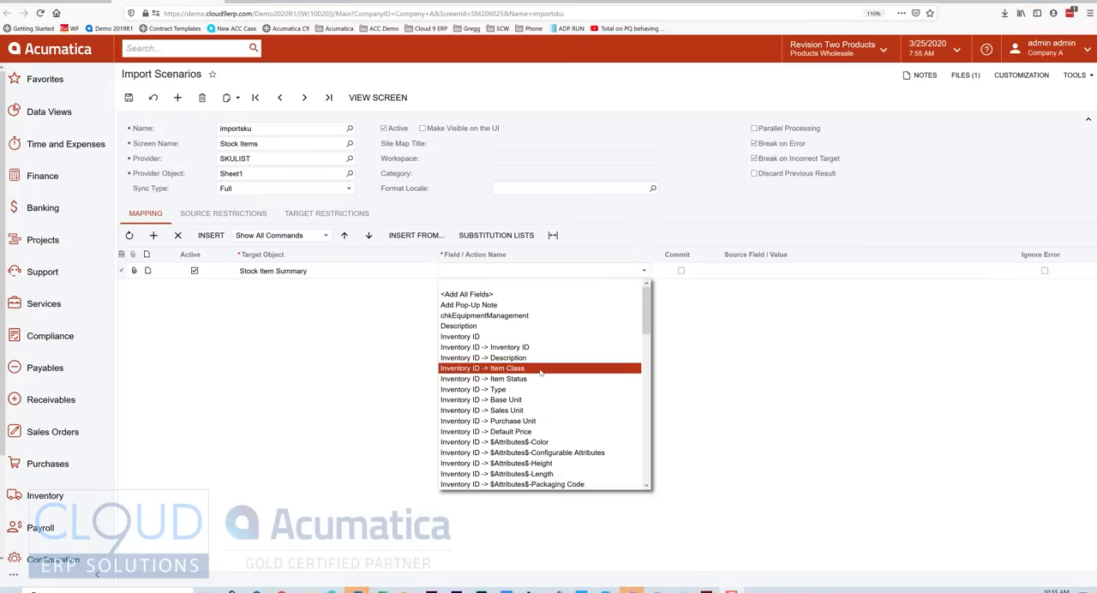
left_click(474, 339)
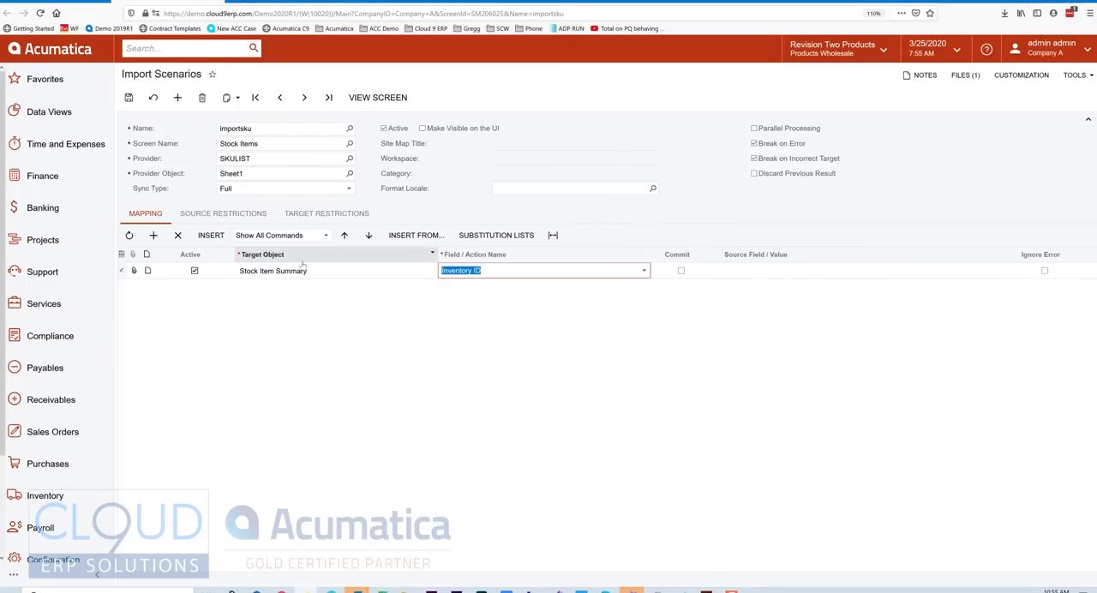
Check the Inventory ID field on the Stock Items screen, and map the Inventory ID row to the source field Item.
left_click(754, 273)
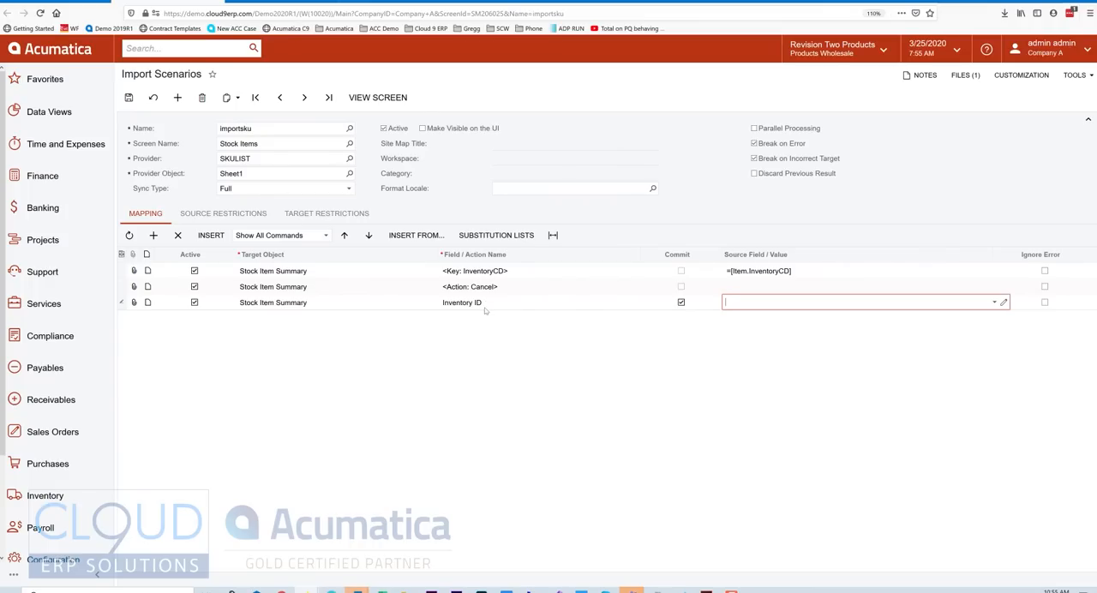
left_click(260, 5)
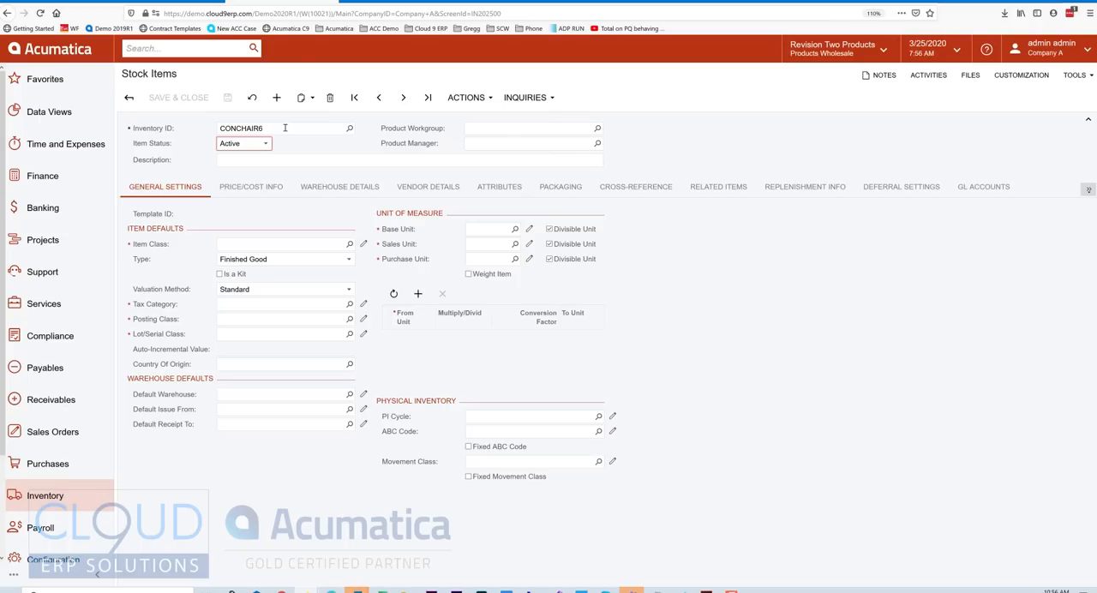
left_click(171, 2)
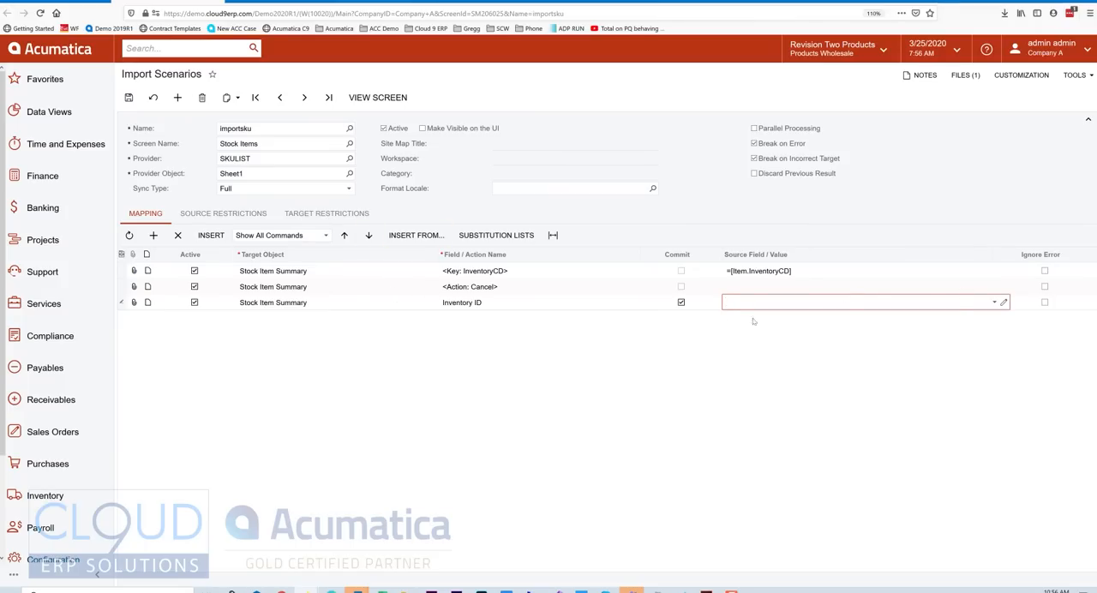
left_click(994, 302)
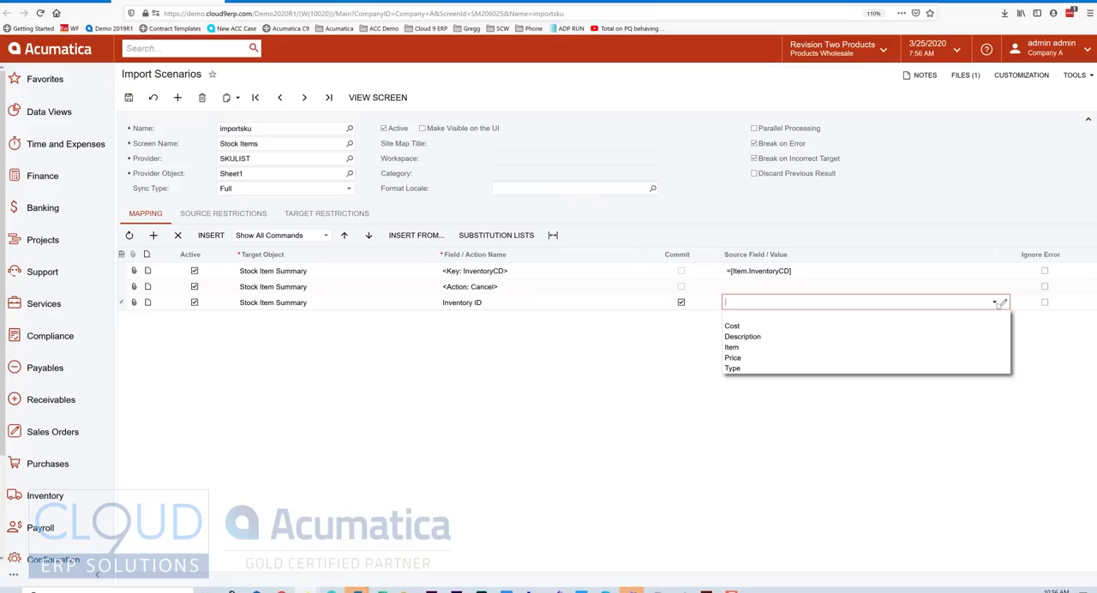
left_click(757, 348)
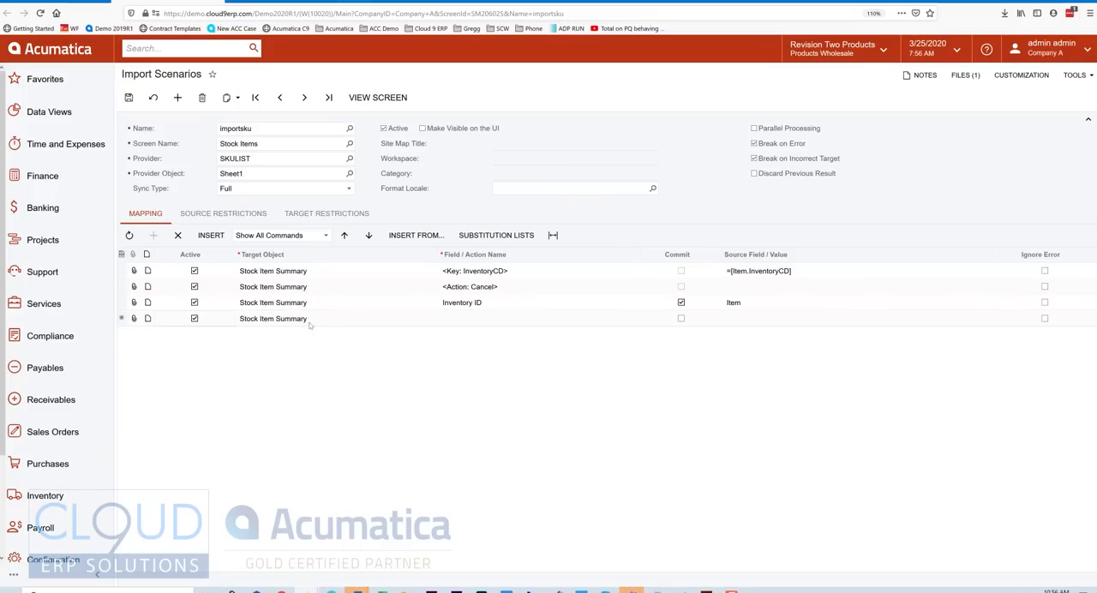
Add a Stock Item Summary mapping row that maps the Description field to the source field Description.
left_click(493, 319)
left_click(645, 319)
left_click(506, 374)
left_click(741, 323)
left_click(996, 318)
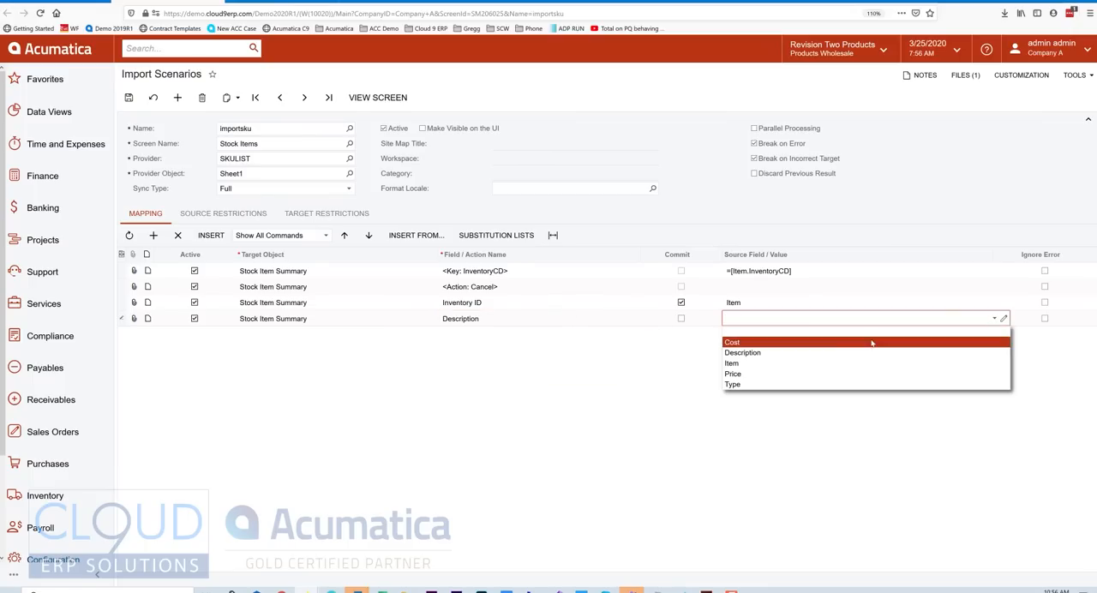
left_click(794, 351)
double_click(795, 358)
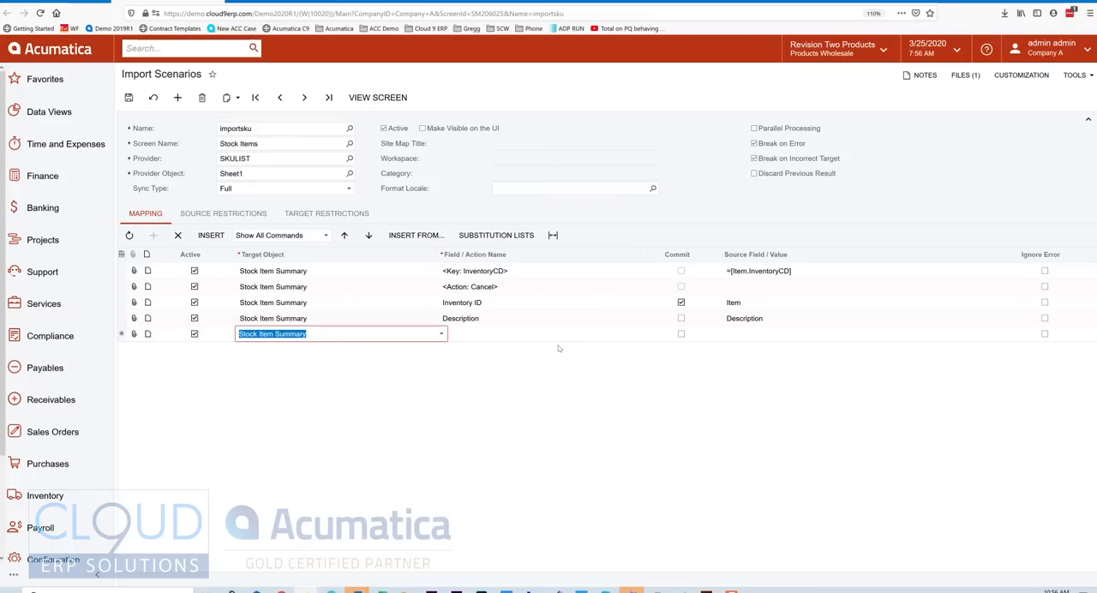
Check the Price/Cost Info fields on the Stock Items screen, and set the new mapping row's target object to Price/Cost Info -> Price Management.
left_click(442, 334)
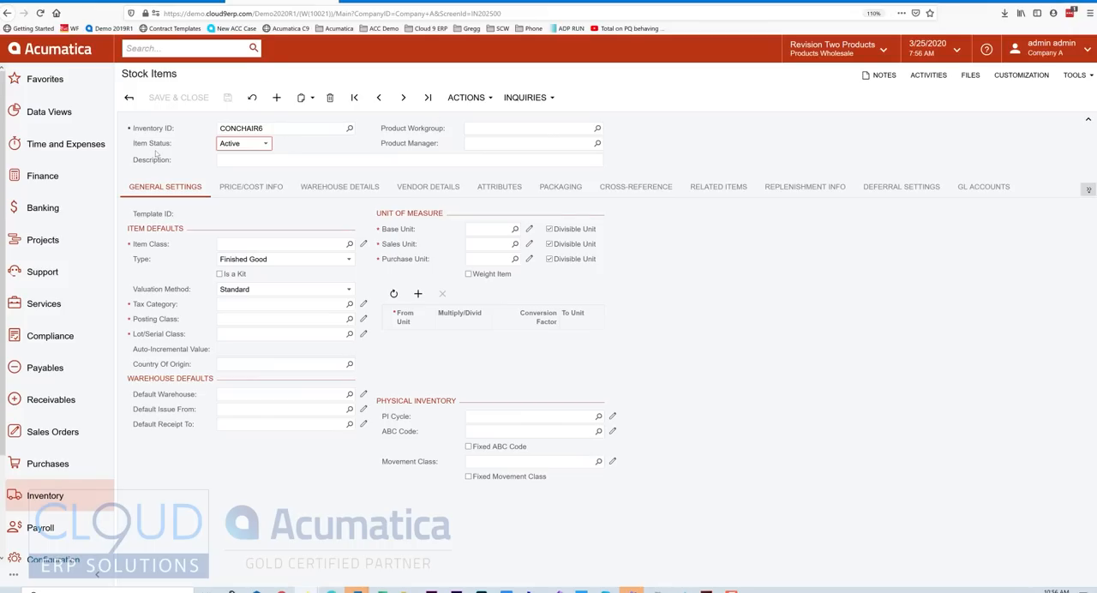
left_click(262, 194)
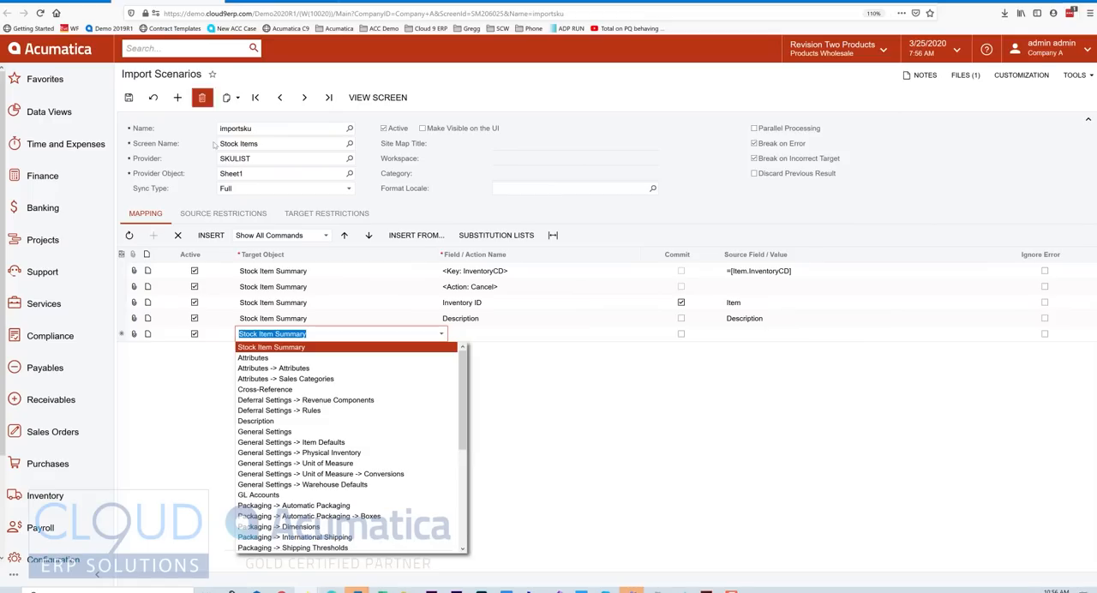
scroll(318, 411, "down", 4)
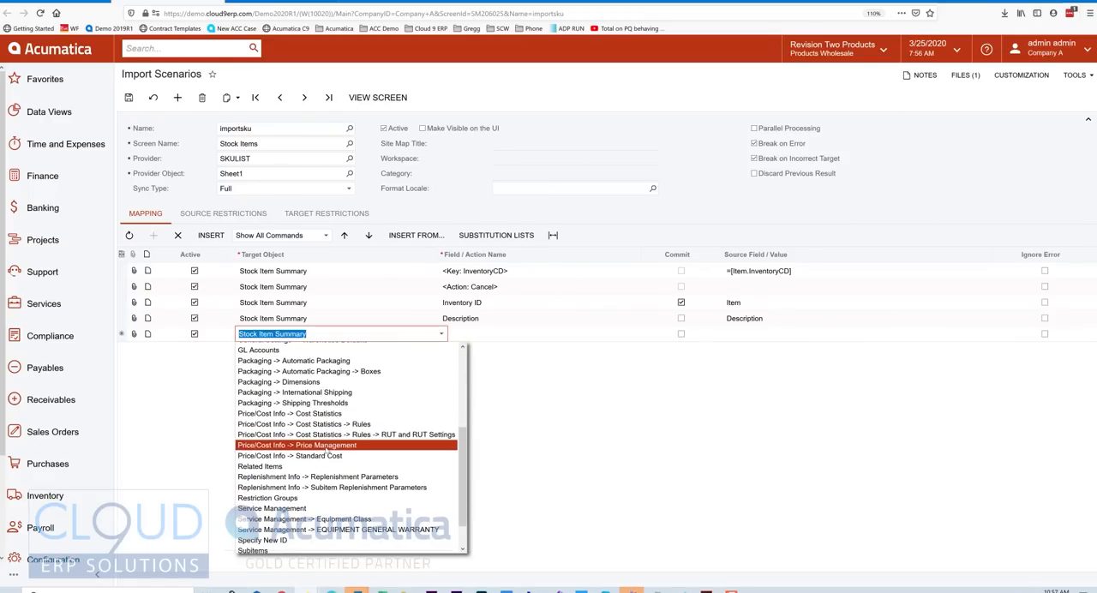
left_click(325, 446)
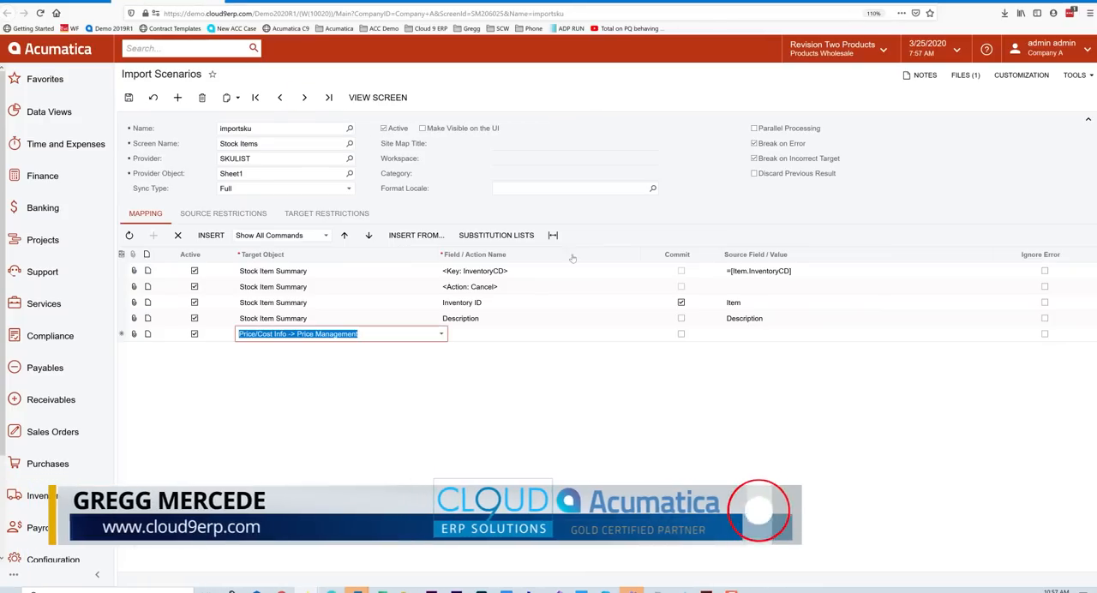
Map the Default Price field of the Price Management row to the source field Price.
left_click(646, 335)
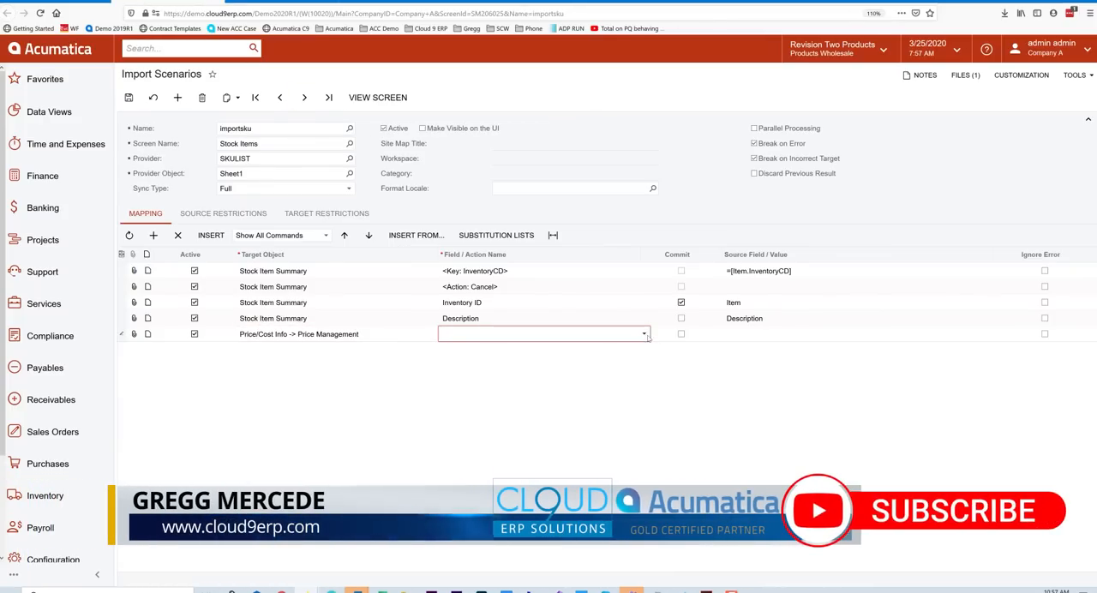
left_click(645, 335)
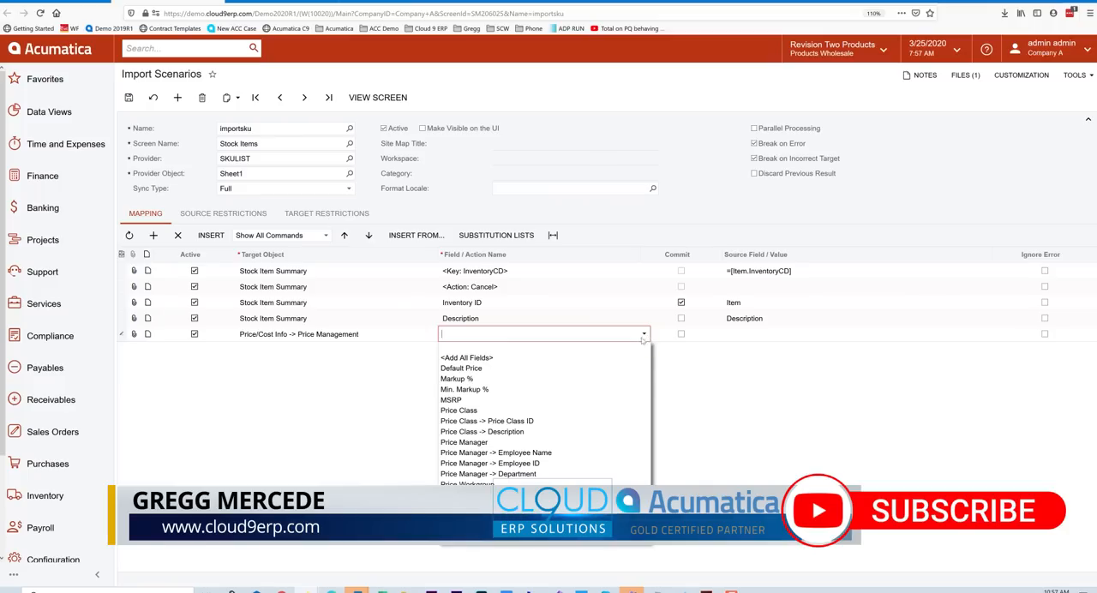
left_click(514, 368)
left_click(940, 334)
left_click(993, 334)
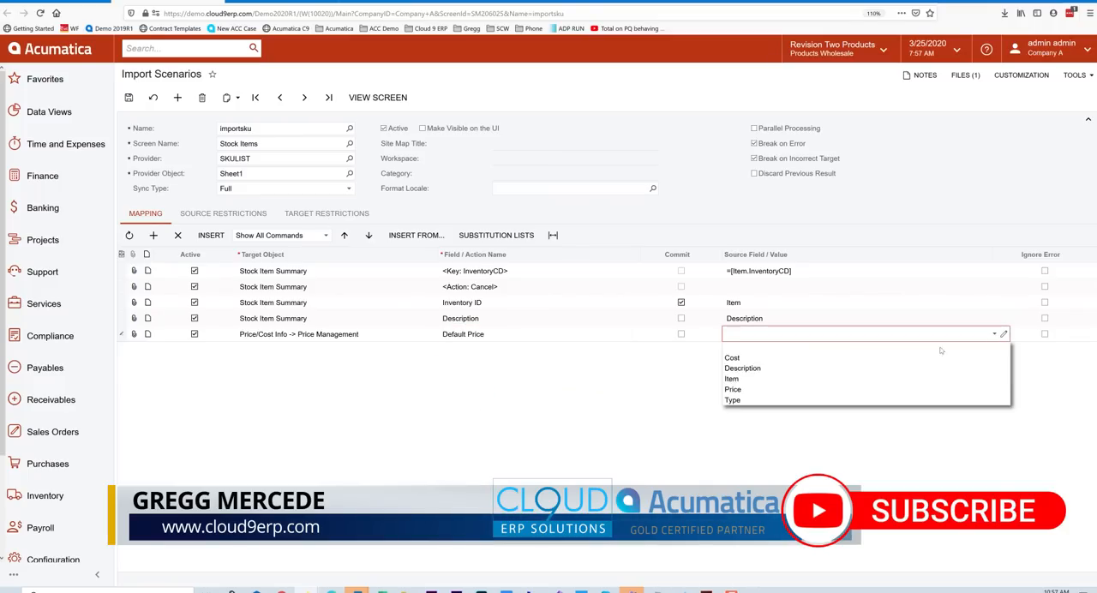
left_click(764, 392)
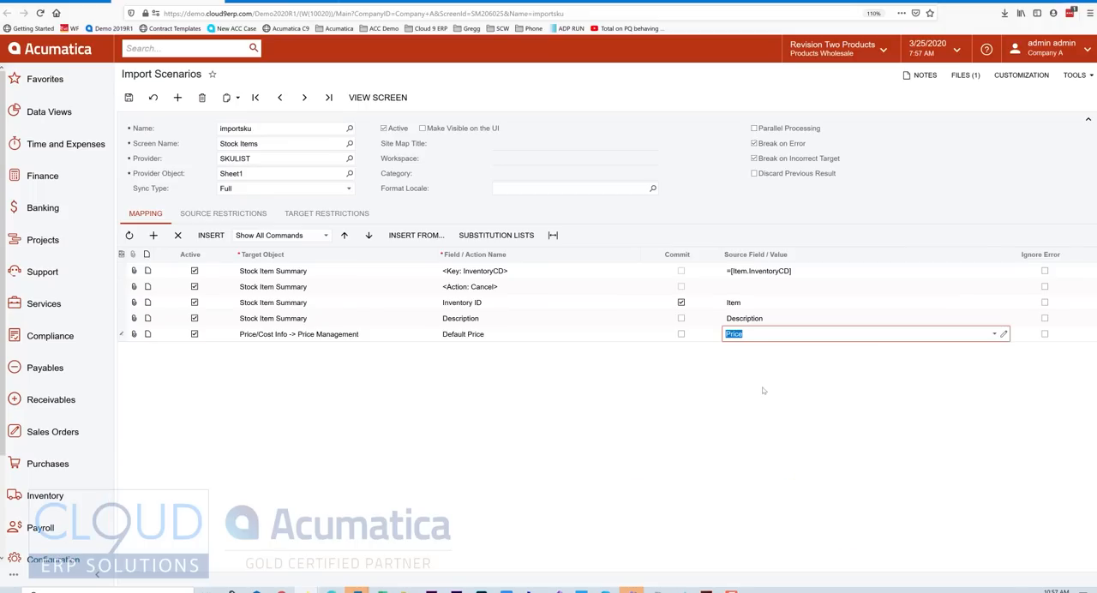
key("Return")
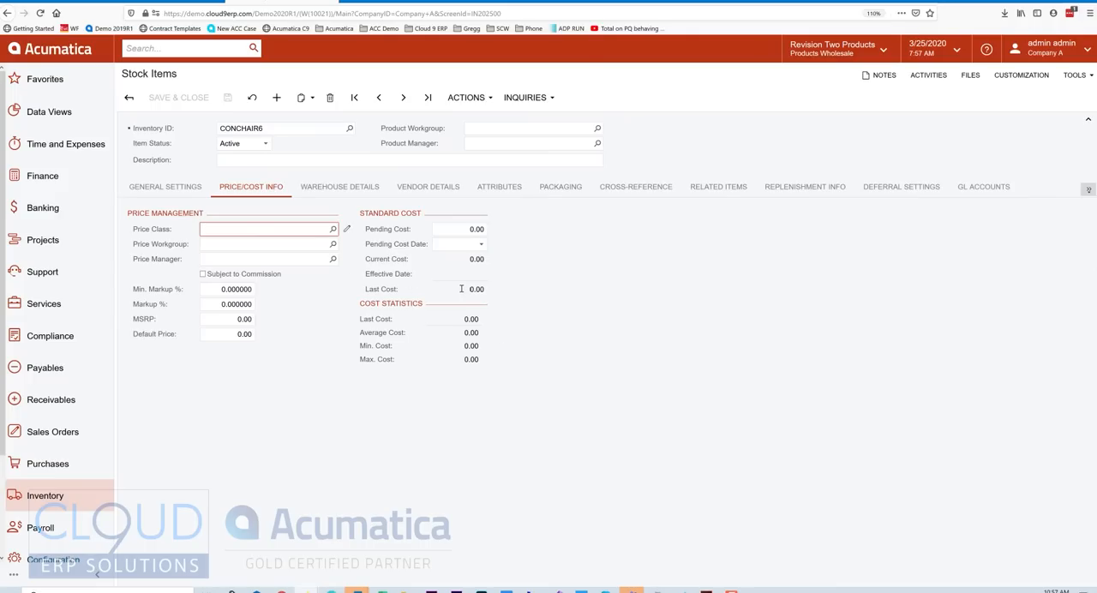
Examine the valuation method options and the standard cost fields of stock item CONCHAIR6.
left_click(165, 186)
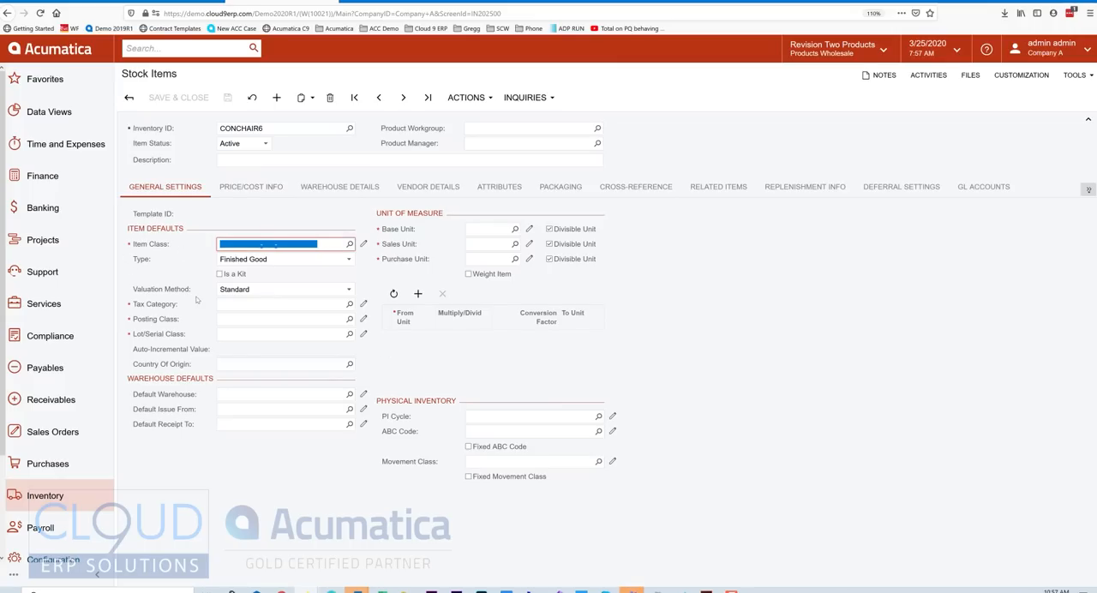
left_click(269, 291)
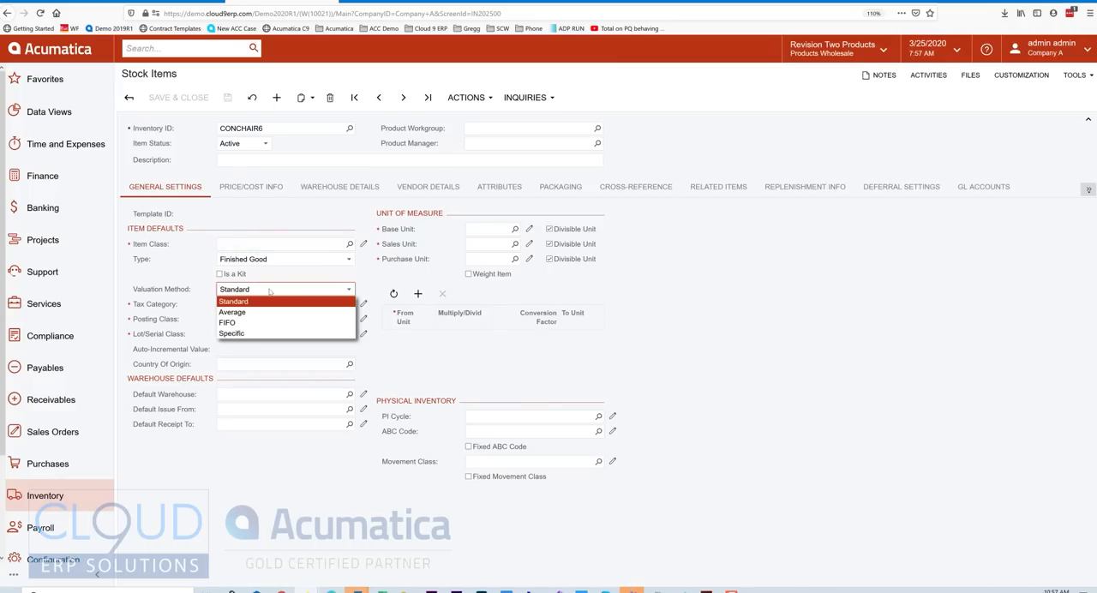
left_click(264, 183)
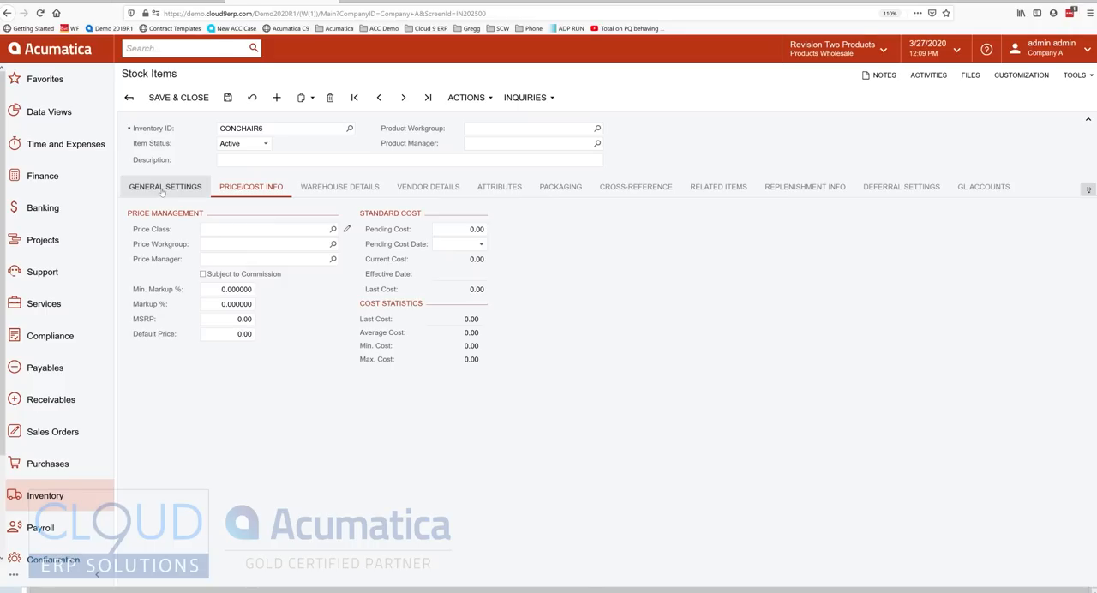
Assign the item class CONSUMER-300-TOYS to stock item CONCHAIR6.
left_click(161, 190)
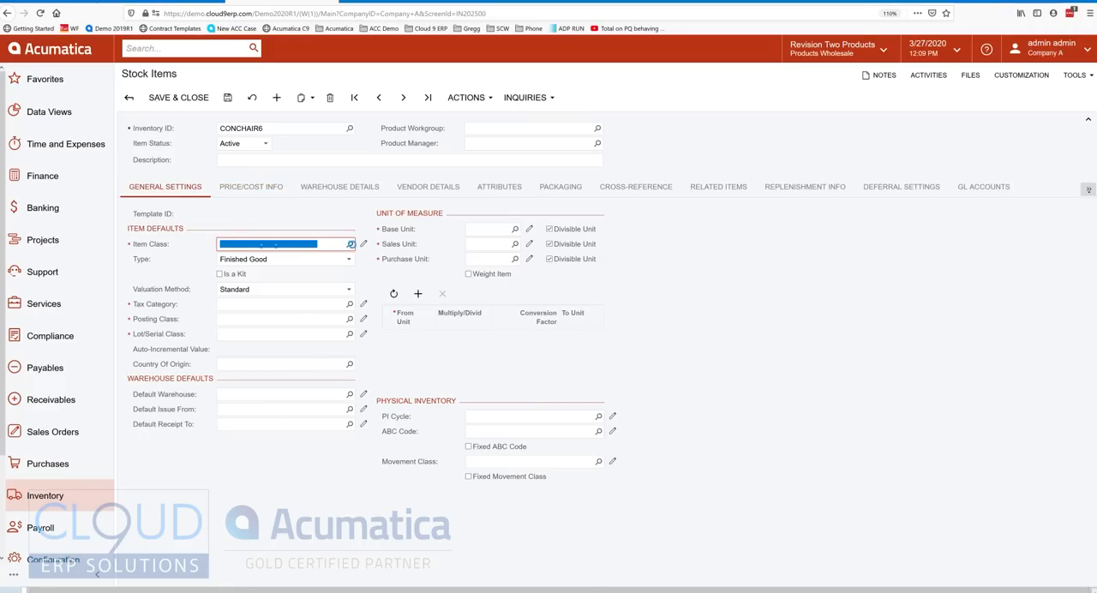
left_click(350, 244)
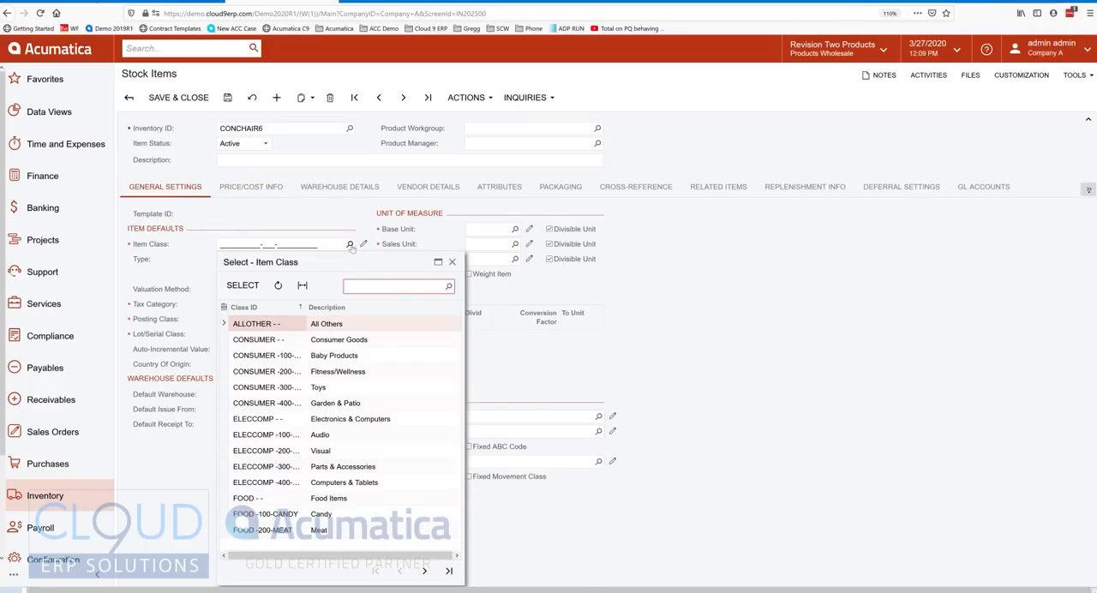
left_click(282, 387)
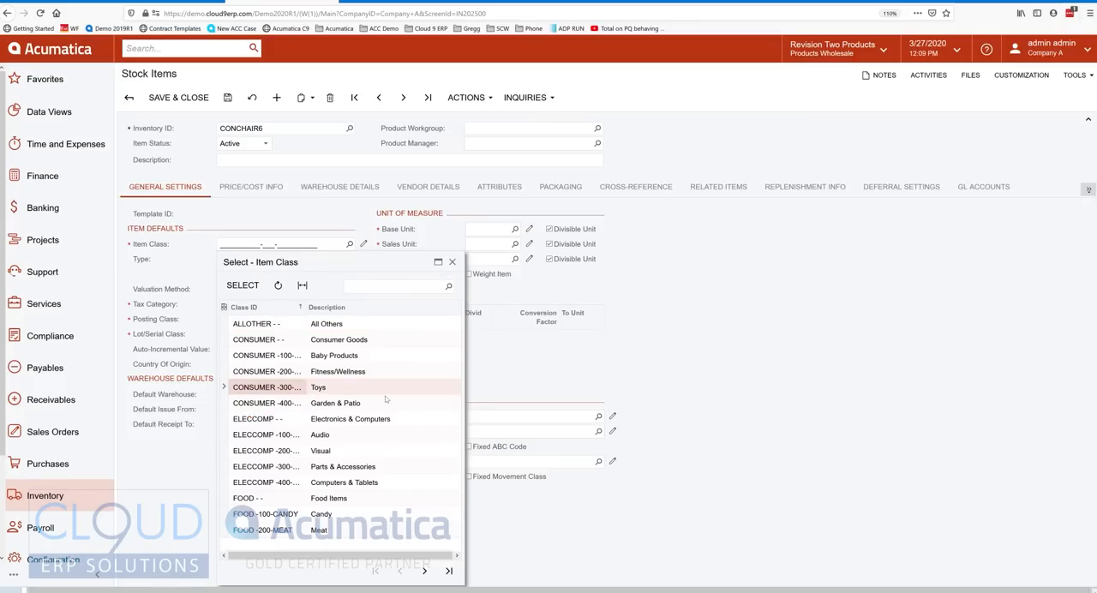
double_click(287, 388)
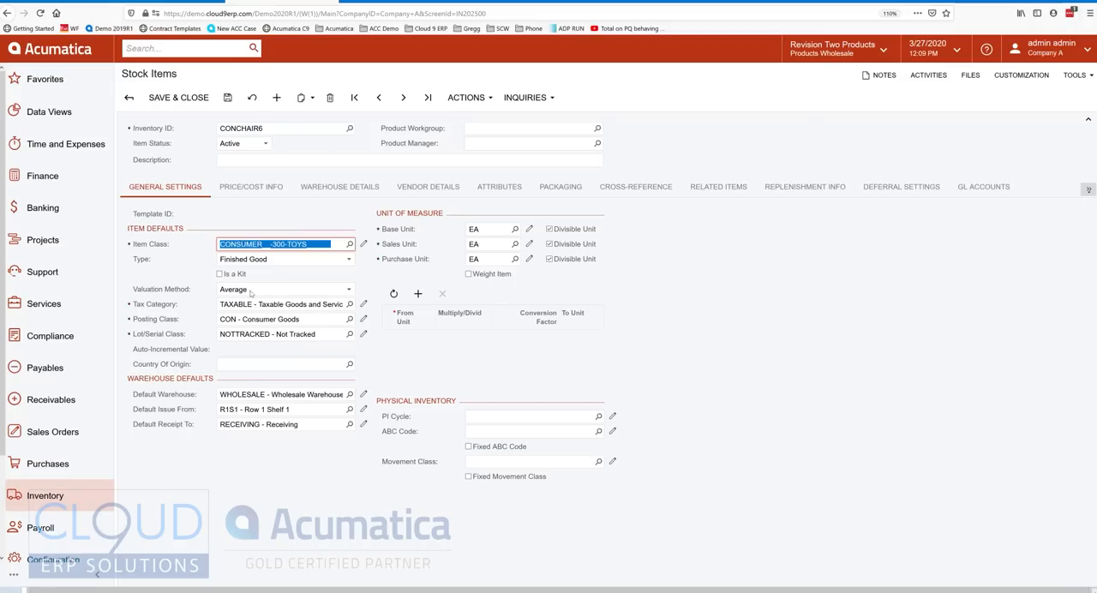
Review the general settings and cost fields of stock item CONCHAIR6, and save the item.
left_click(255, 190)
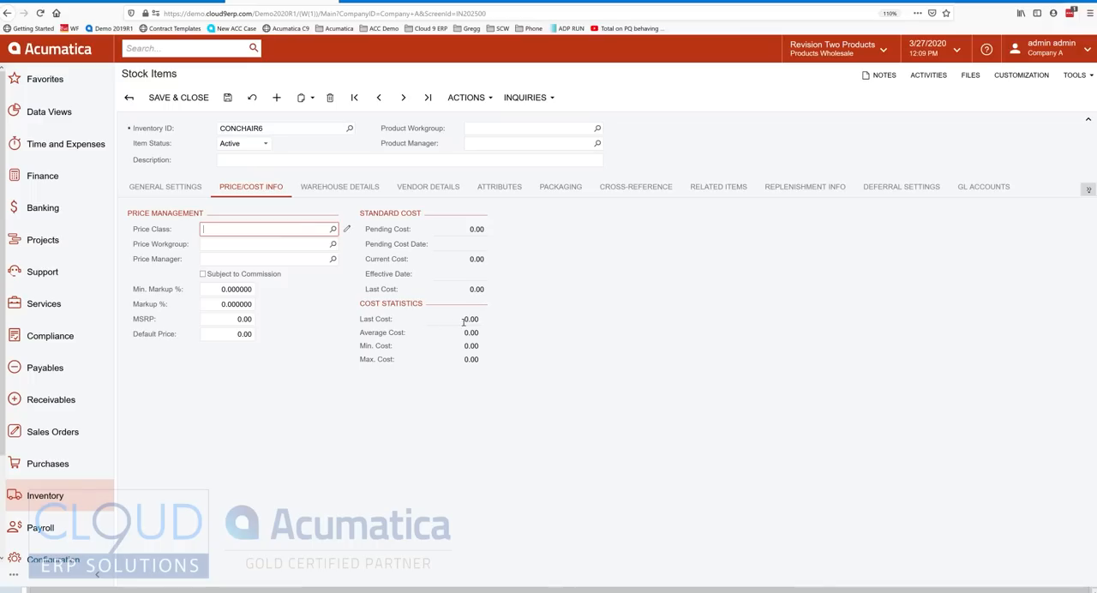
left_click(186, 190)
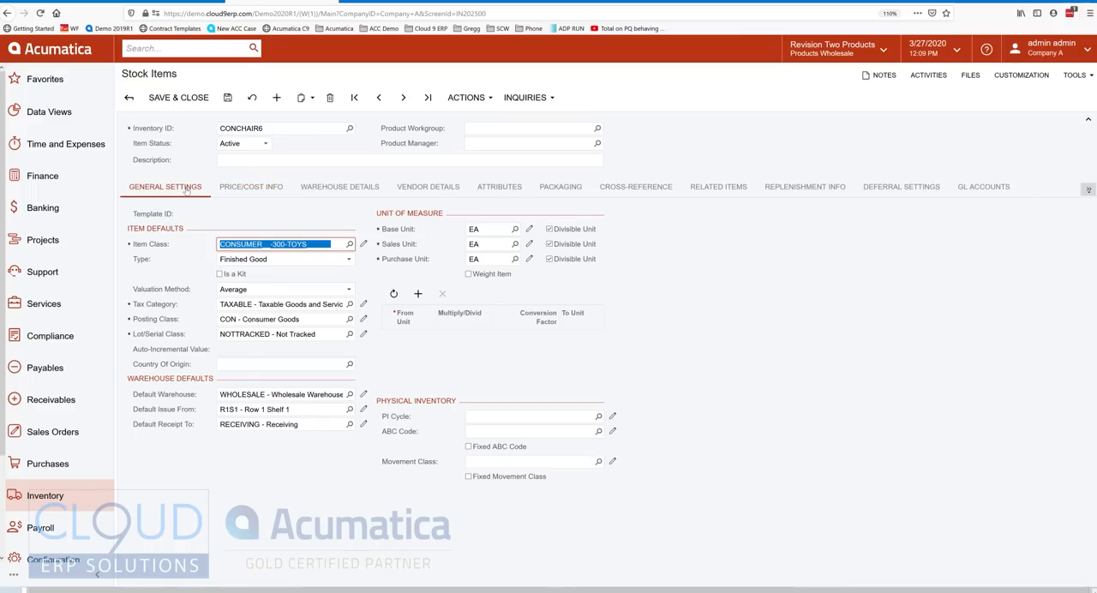
left_click(249, 186)
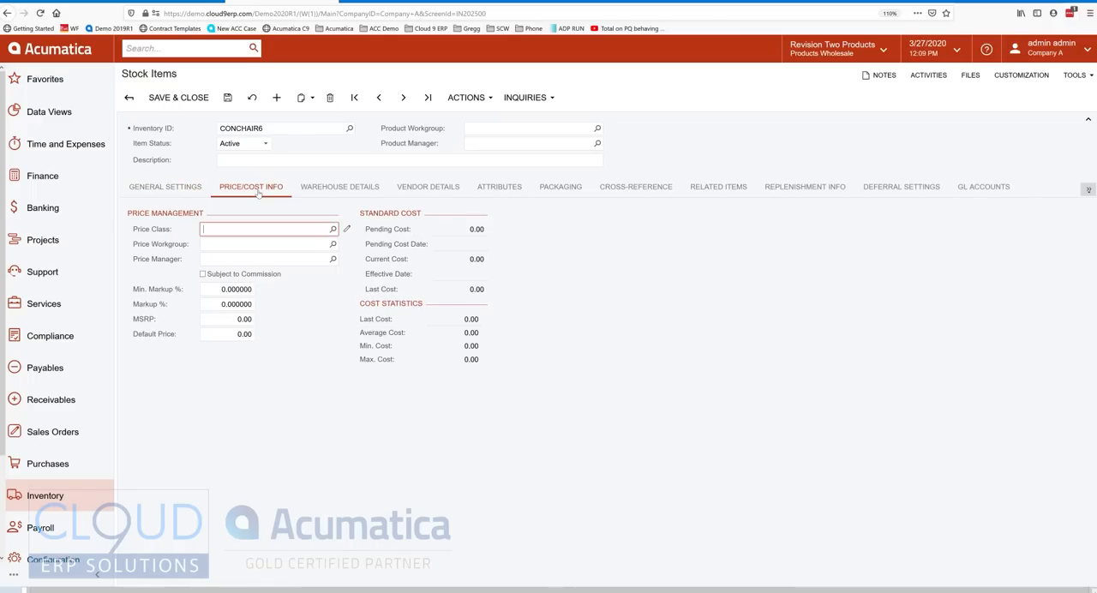
left_click(227, 97)
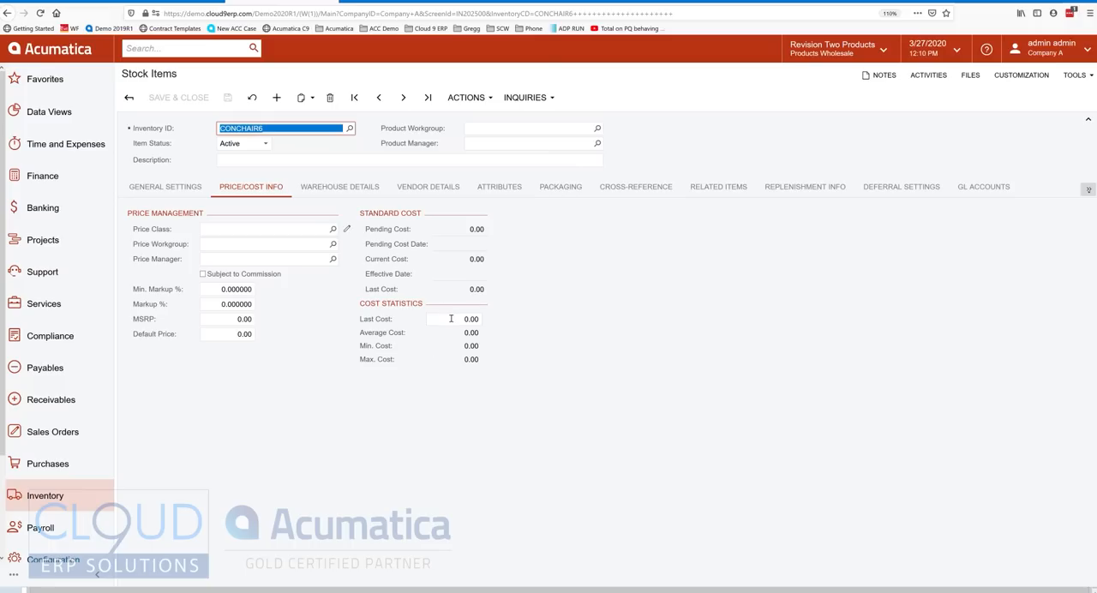
Compare the saved item's valuation method with its Last Cost field under Cost Statistics.
left_click(168, 190)
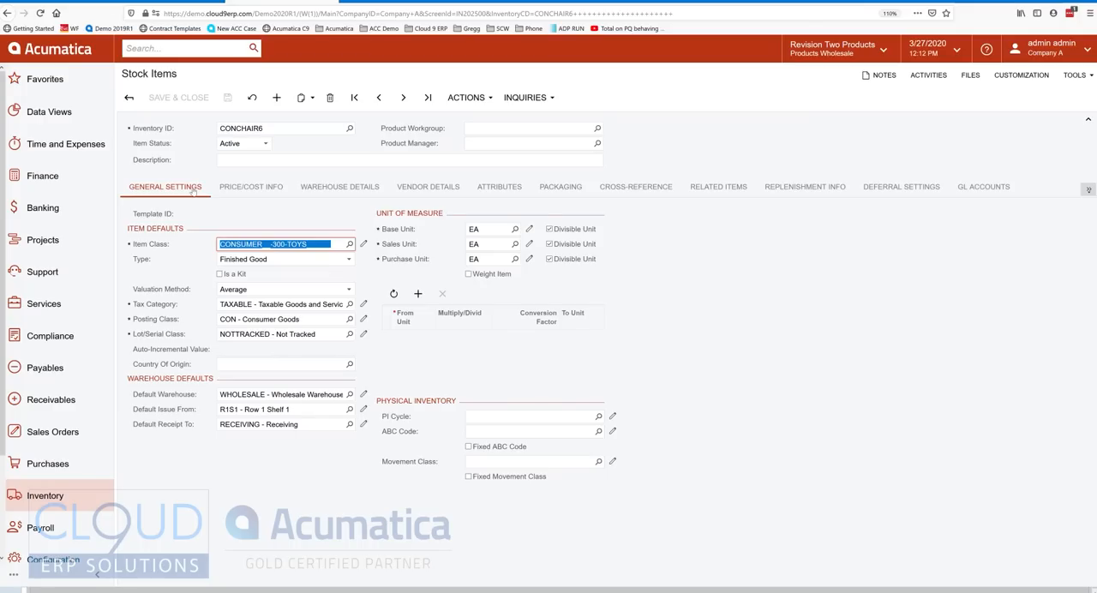
left_click(251, 187)
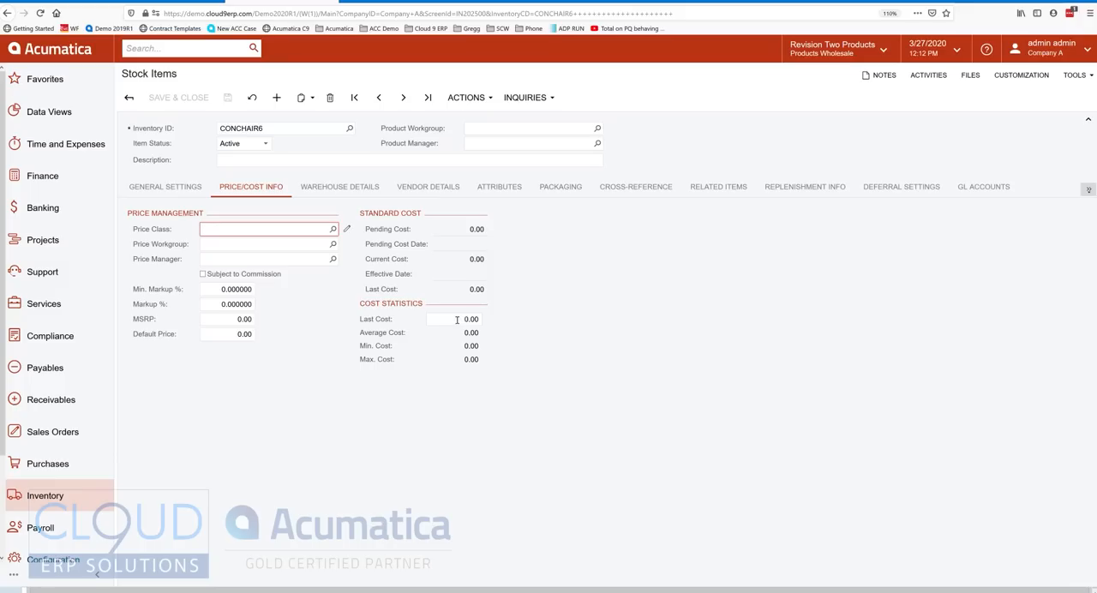
left_click(167, 186)
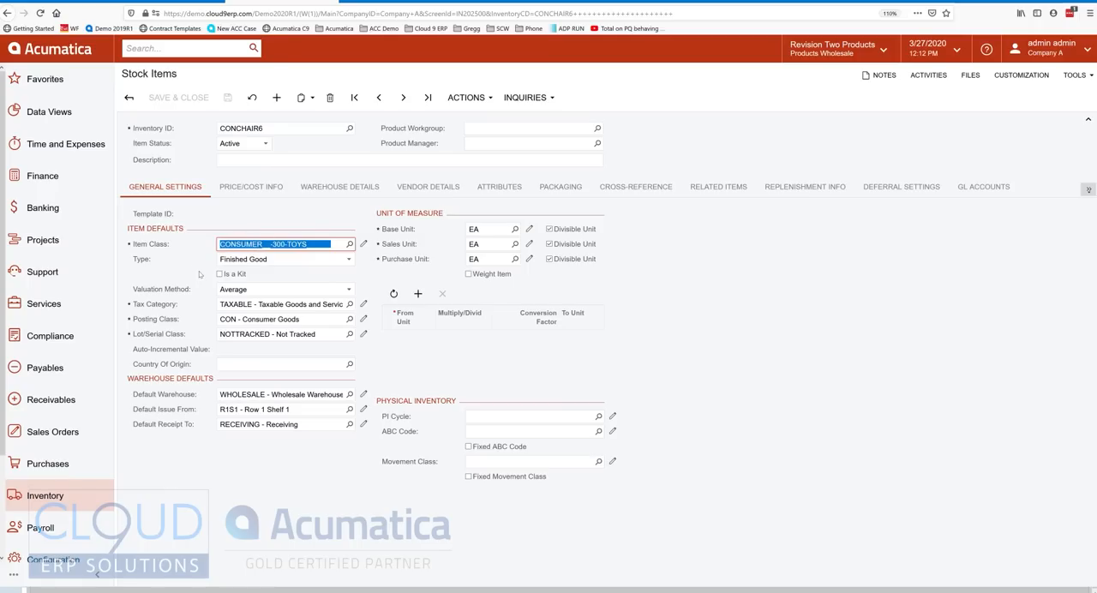
Return to the importsku import scenario and add a mapping row with General Settings -> Item Defaults as its target object.
left_click(172, 29)
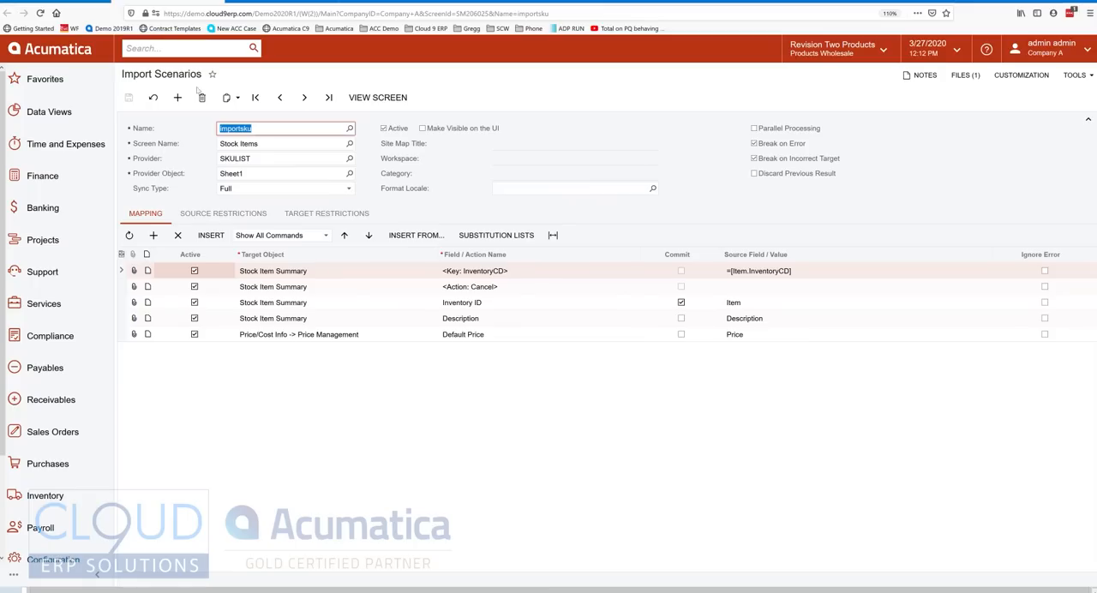
left_click(153, 235)
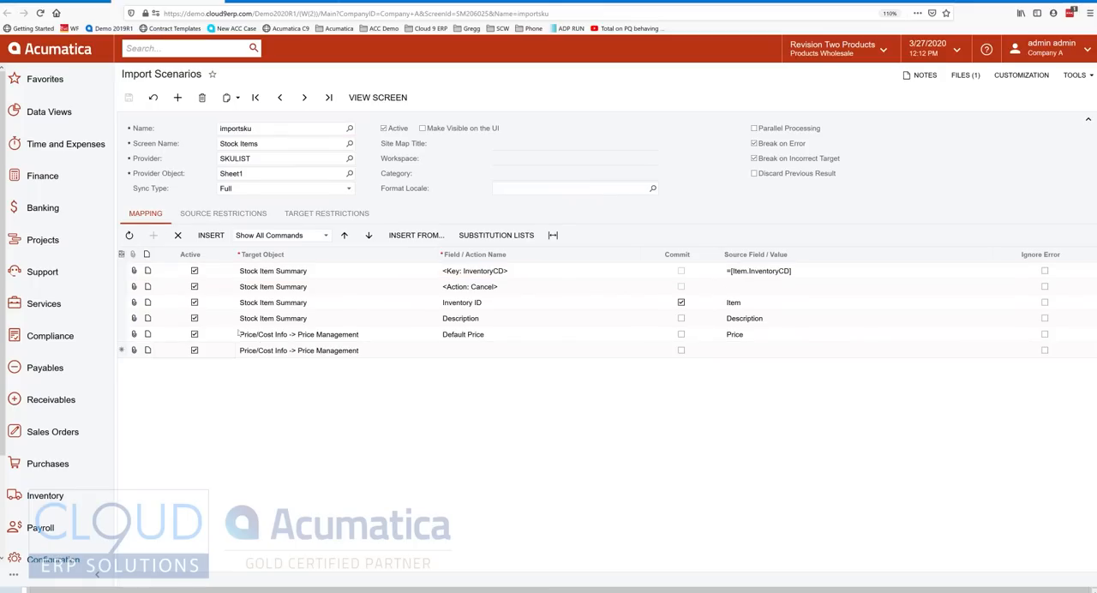
left_click(306, 354)
left_click(441, 353)
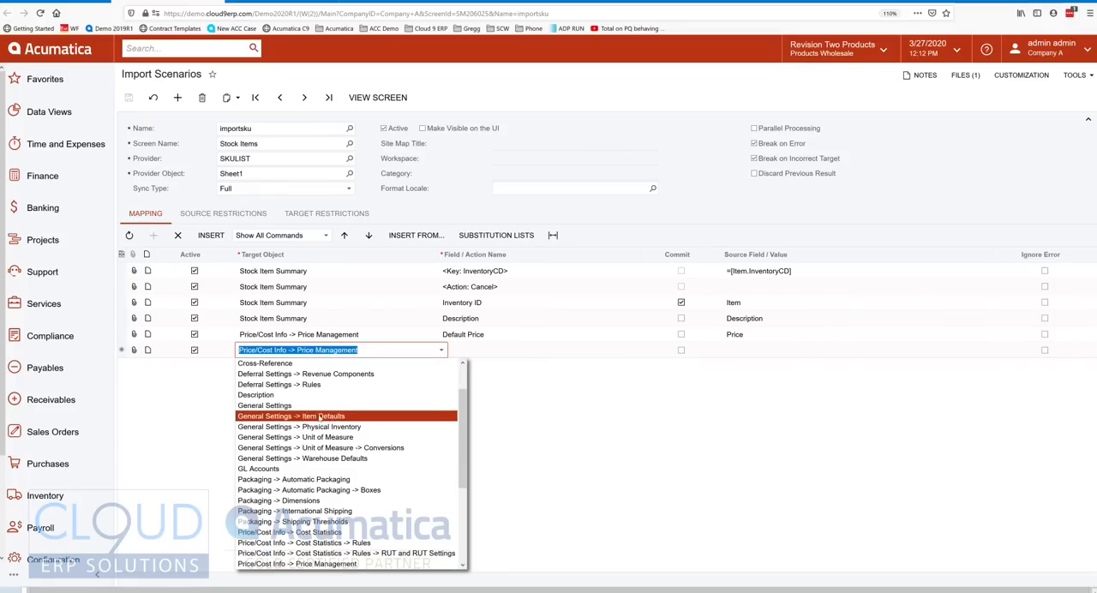
left_click(320, 418)
Set the Item Defaults row's field to Item Class with the source value CONSUMER__-300-TOYS.
left_click(548, 350)
left_click(644, 352)
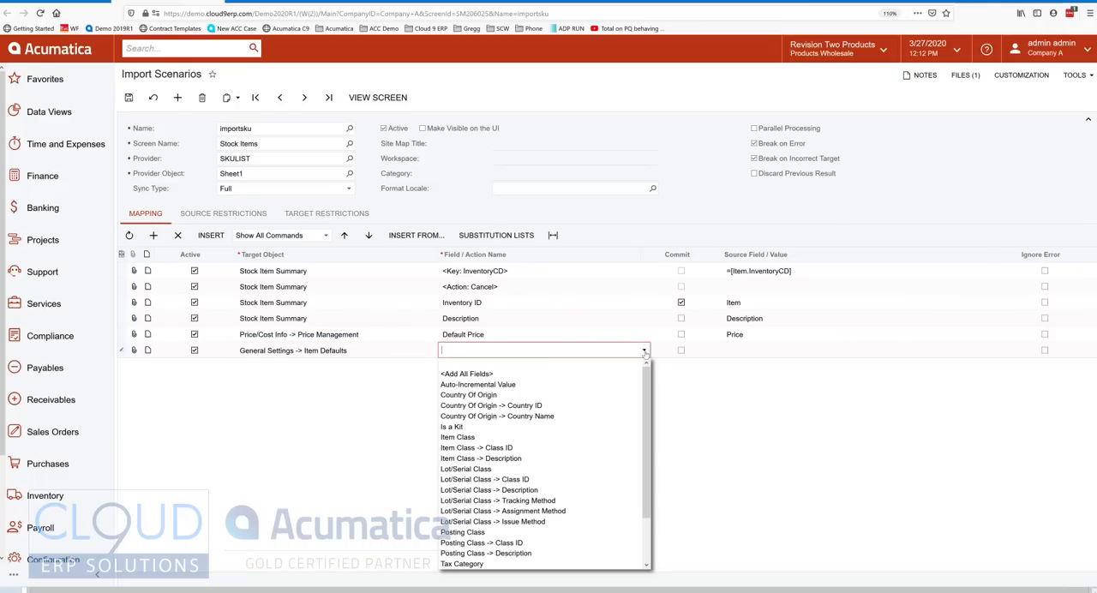
left_click(521, 437)
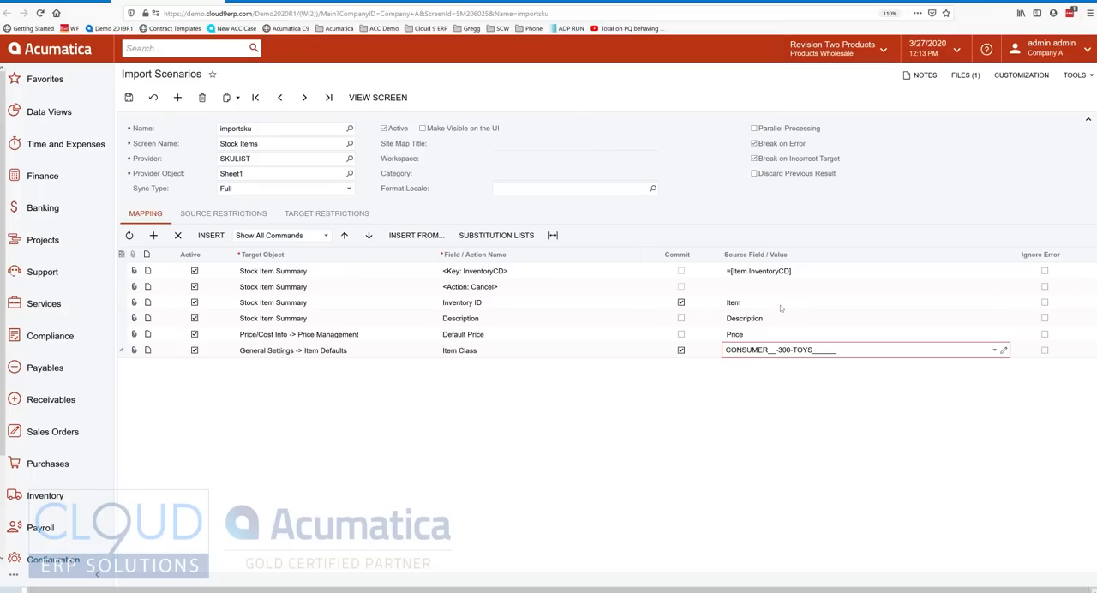
key("Tab")
key("Tab")
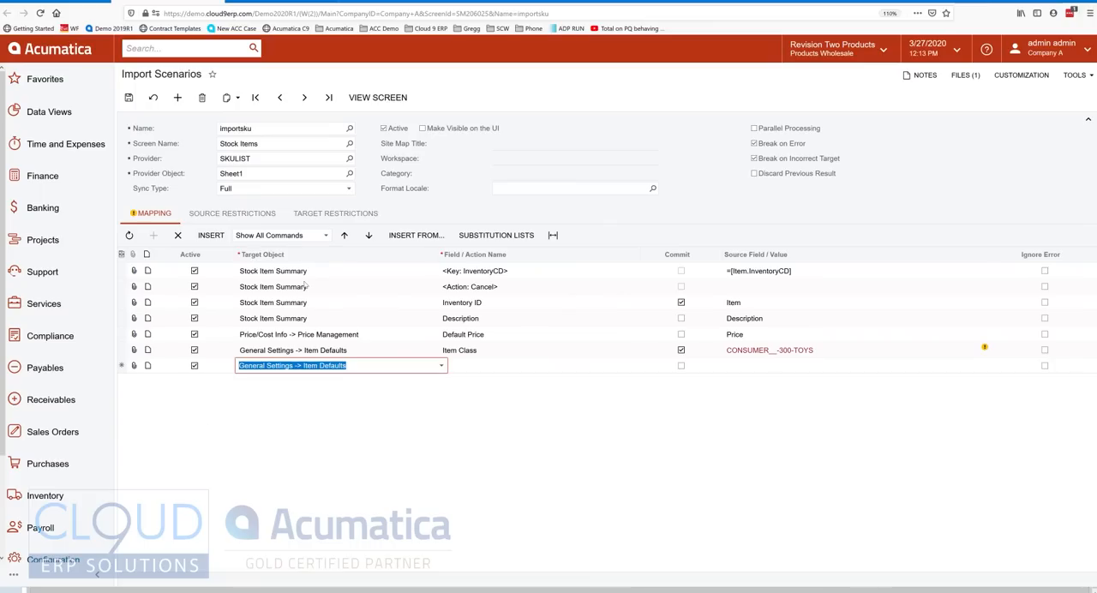
Add a Stock Item Summary mapping row that runs <Action: Save>.
left_click(442, 368)
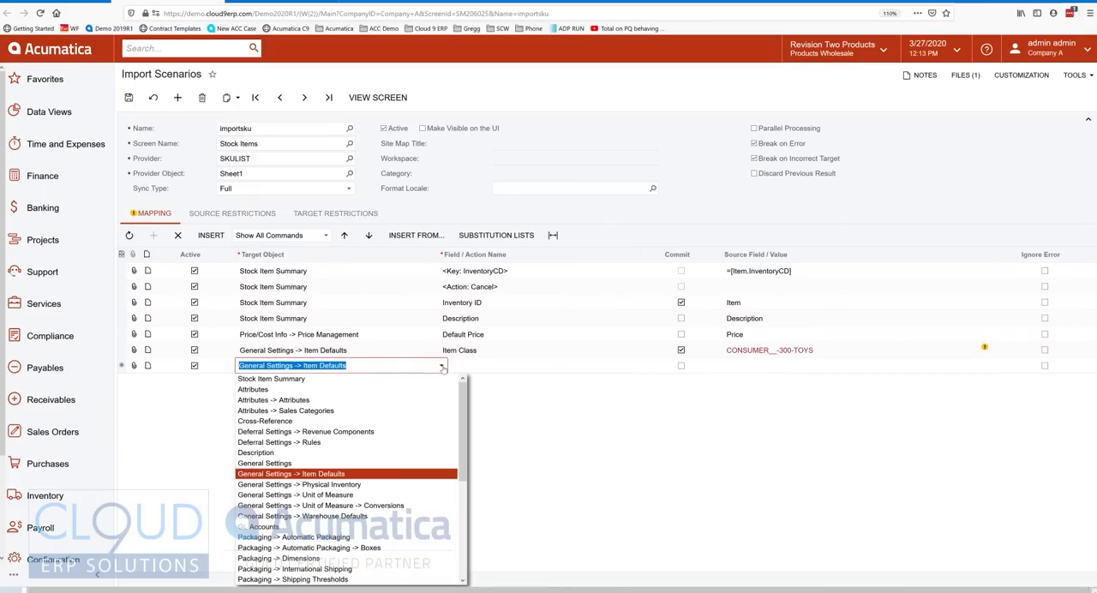
left_click(332, 383)
key("Tab")
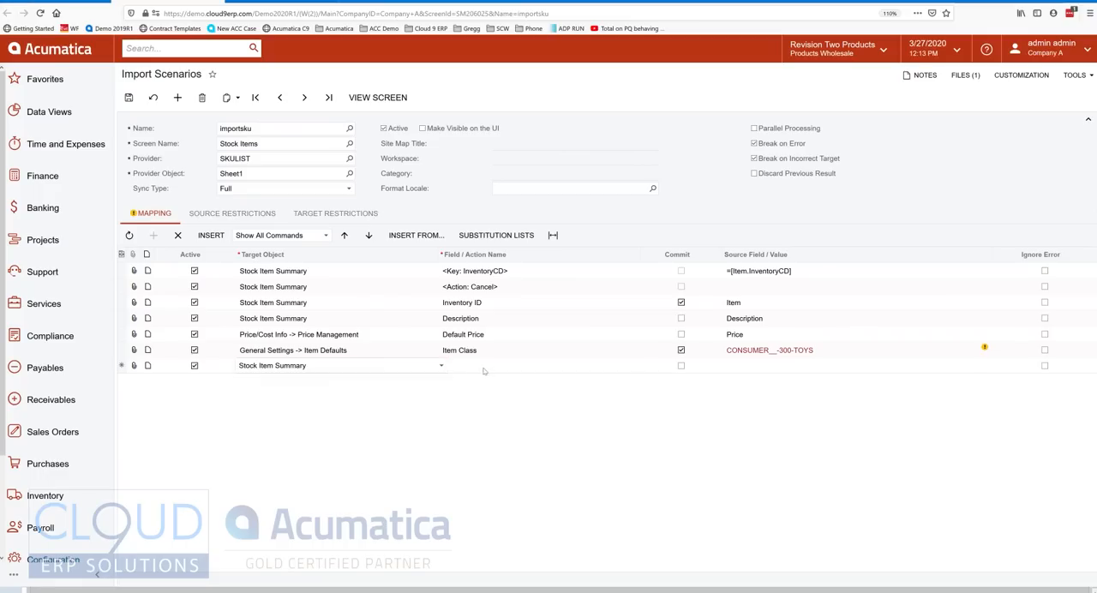
left_click(644, 367)
scroll(548, 411, "down", 10)
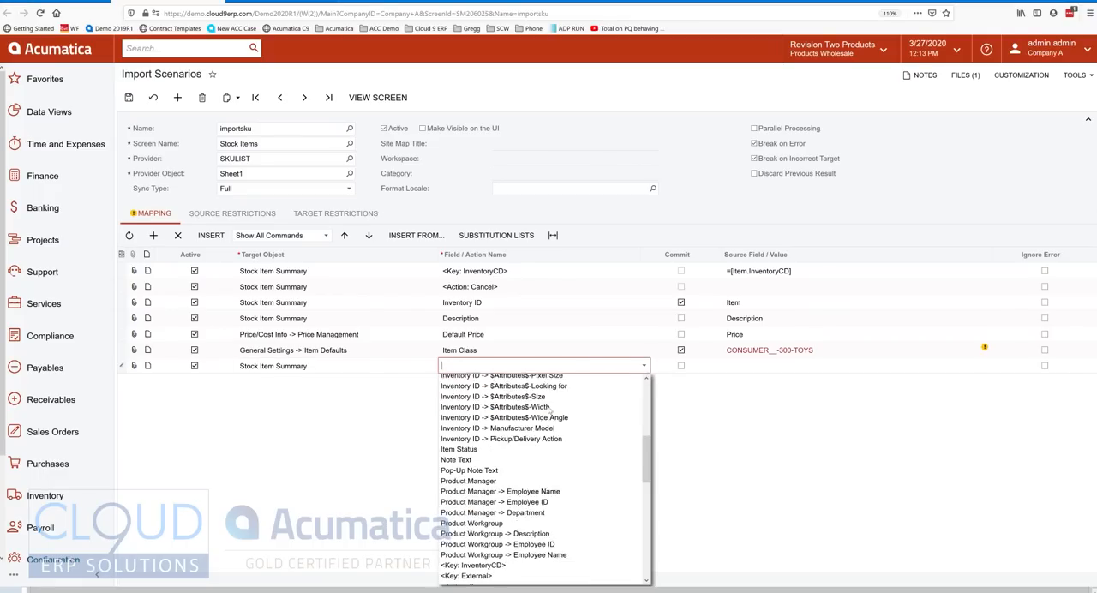
scroll(497, 474, "down", 3)
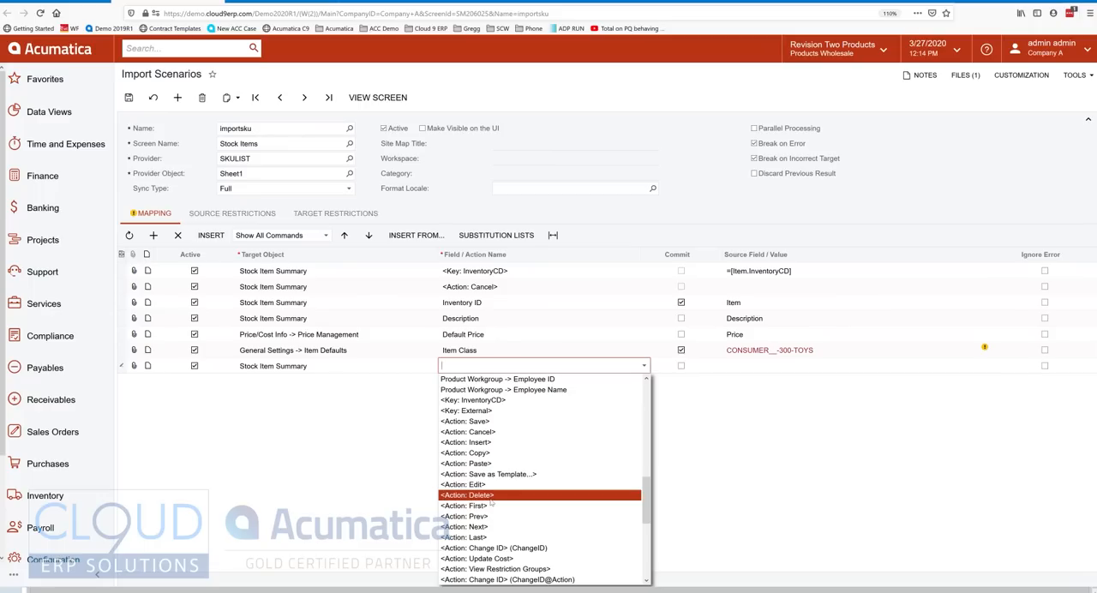
left_click(484, 422)
key("Tab")
key("Tab")
key("Tab")
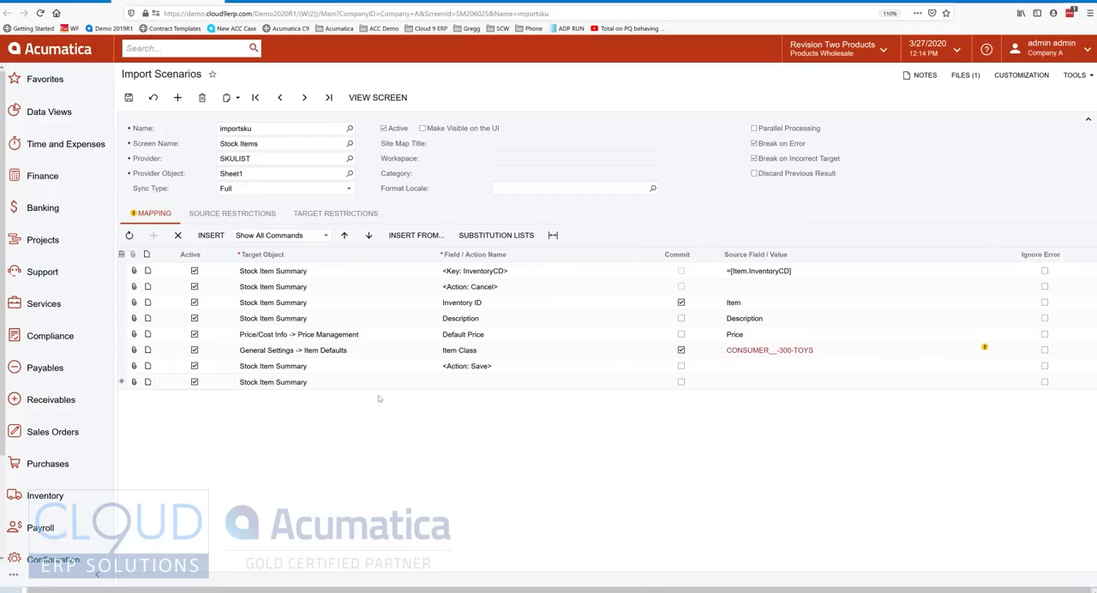
Add a Price/Cost Info -> Cost Statistics mapping row that fills Last Cost from the source field Cost.
left_click(440, 381)
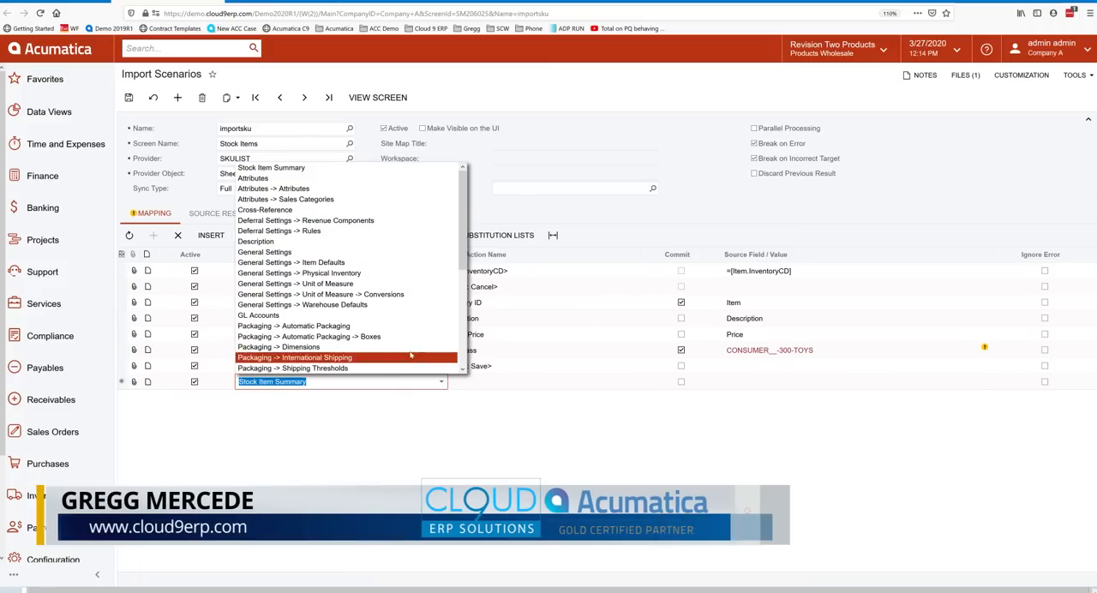
scroll(317, 305, "down", 3)
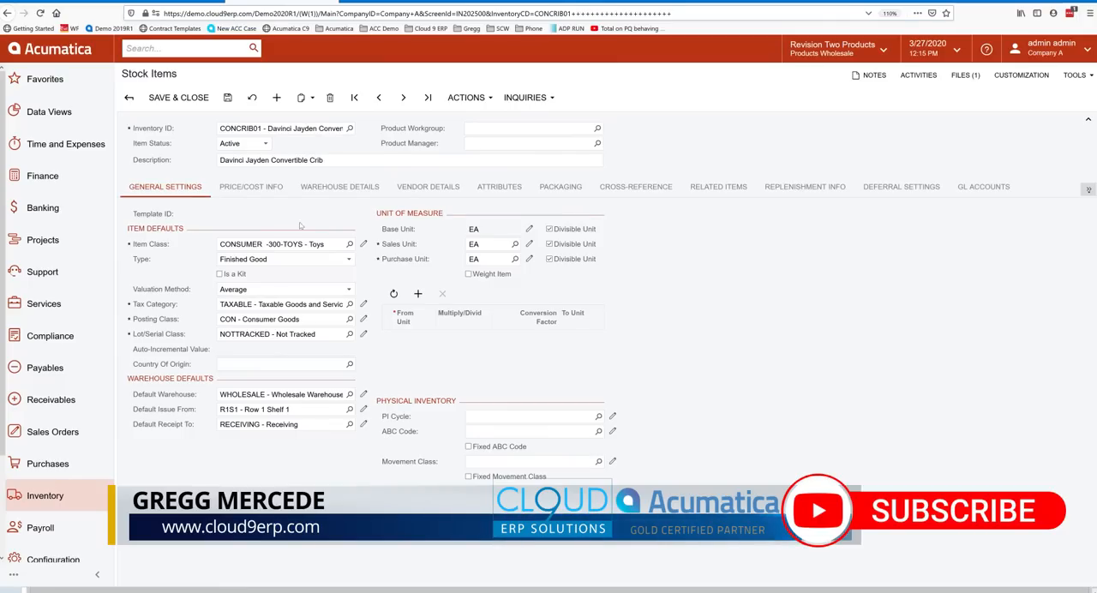
left_click(250, 186)
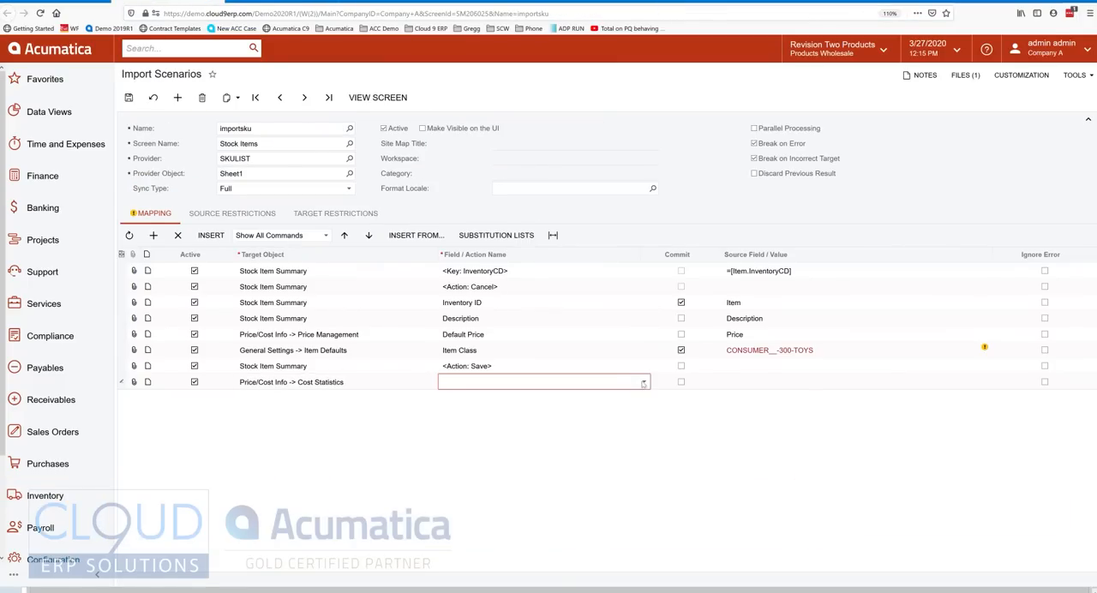
left_click(643, 384)
left_click(514, 422)
left_click(805, 382)
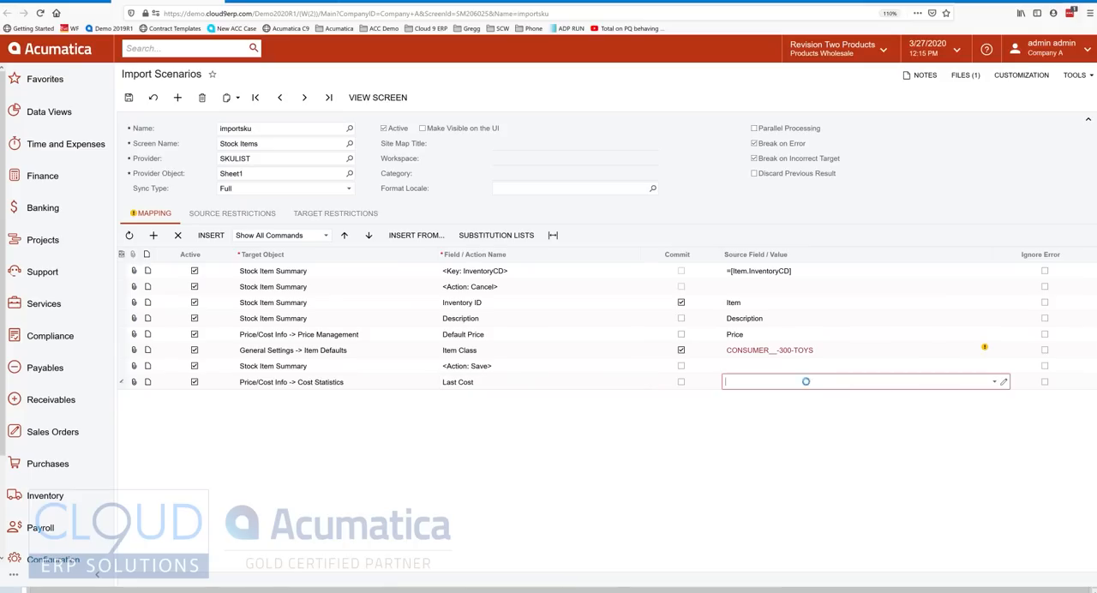
left_click(997, 384)
left_click(746, 397)
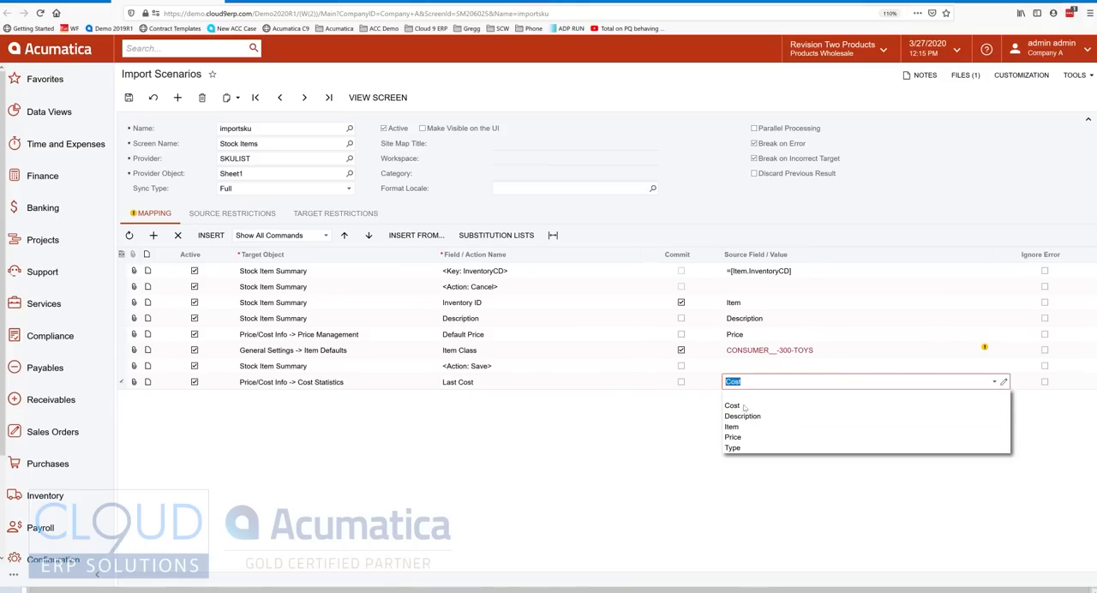
left_click(613, 435)
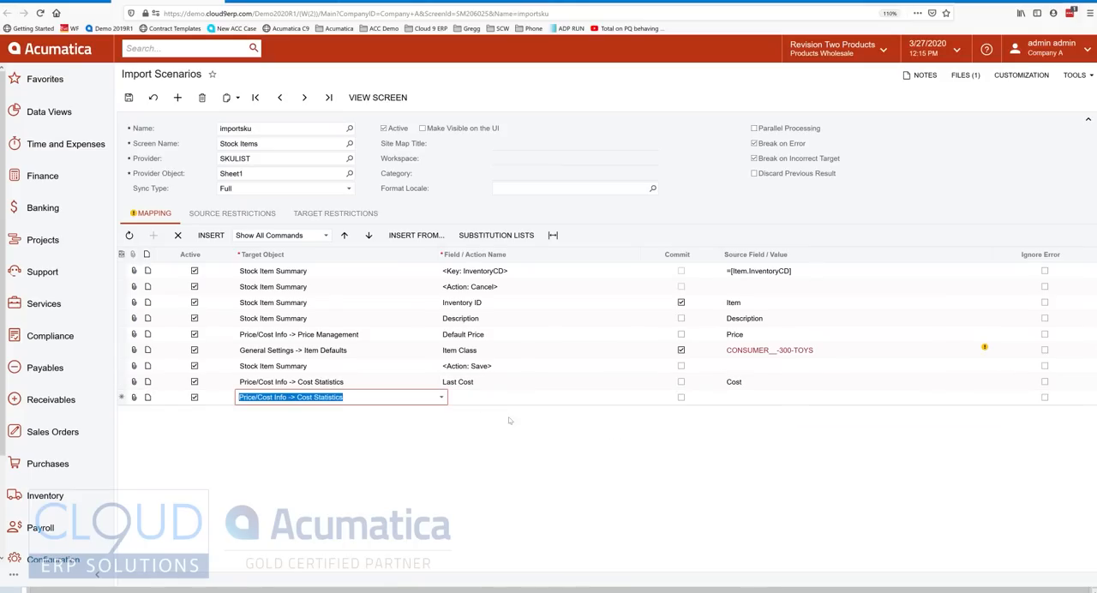
Add a second Stock Item Summary row running <Action: Save> below the Last Cost mapping.
left_click(442, 399)
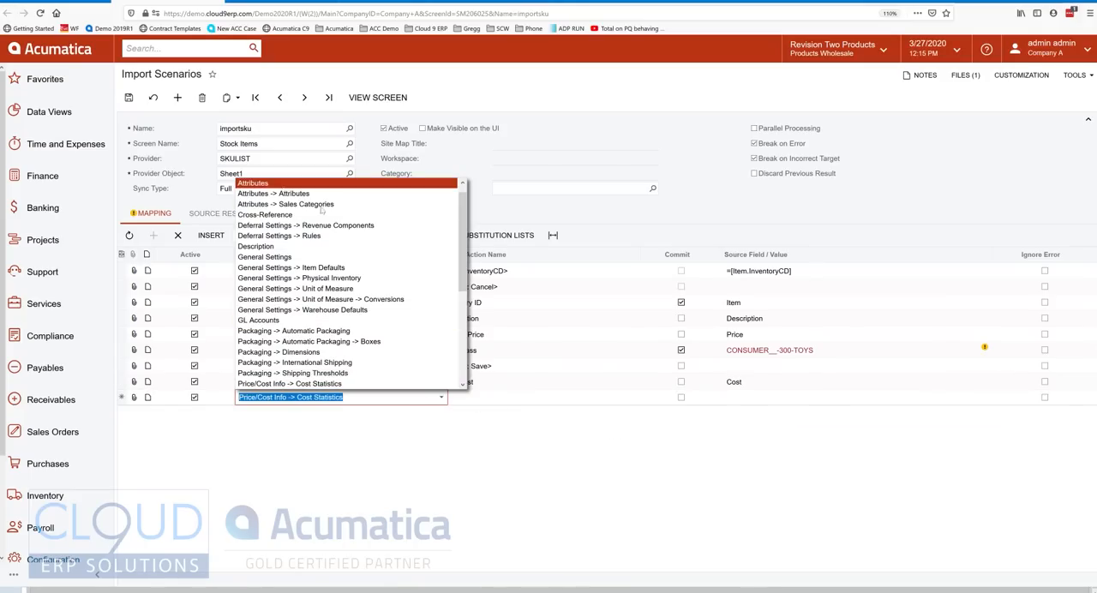
scroll(294, 189, "up", 1)
left_click(294, 185)
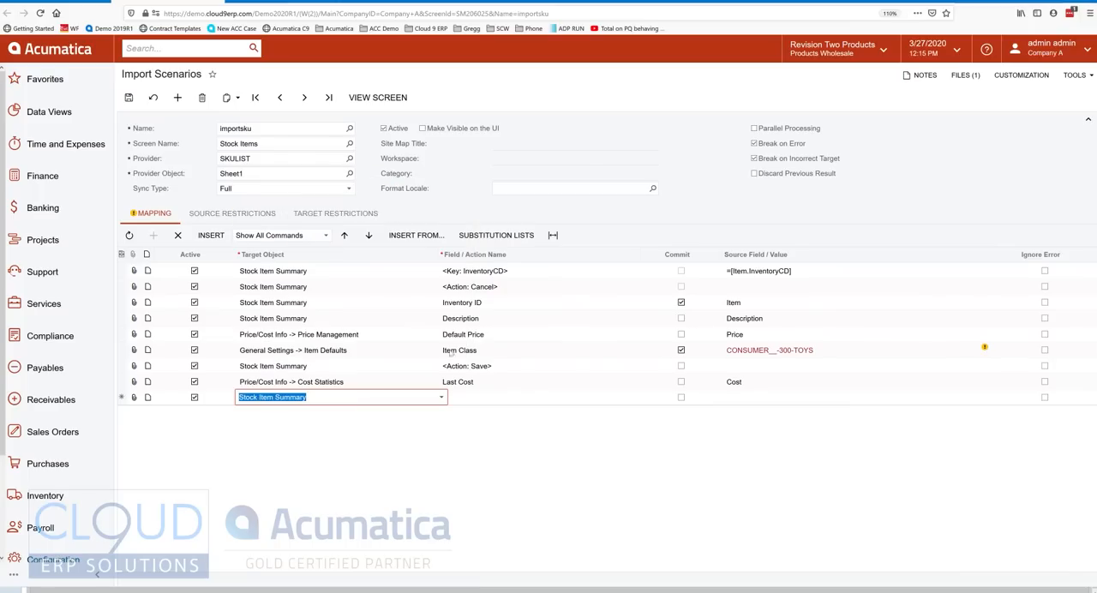
left_click(542, 400)
left_click(649, 399)
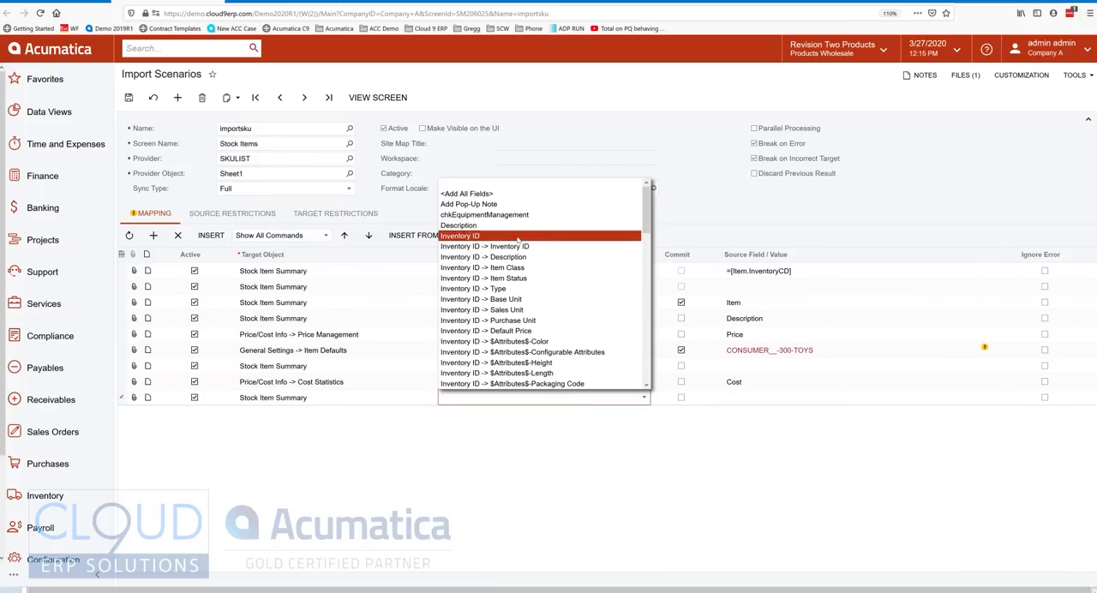
scroll(514, 257, "down", 5)
scroll(520, 272, "down", 1)
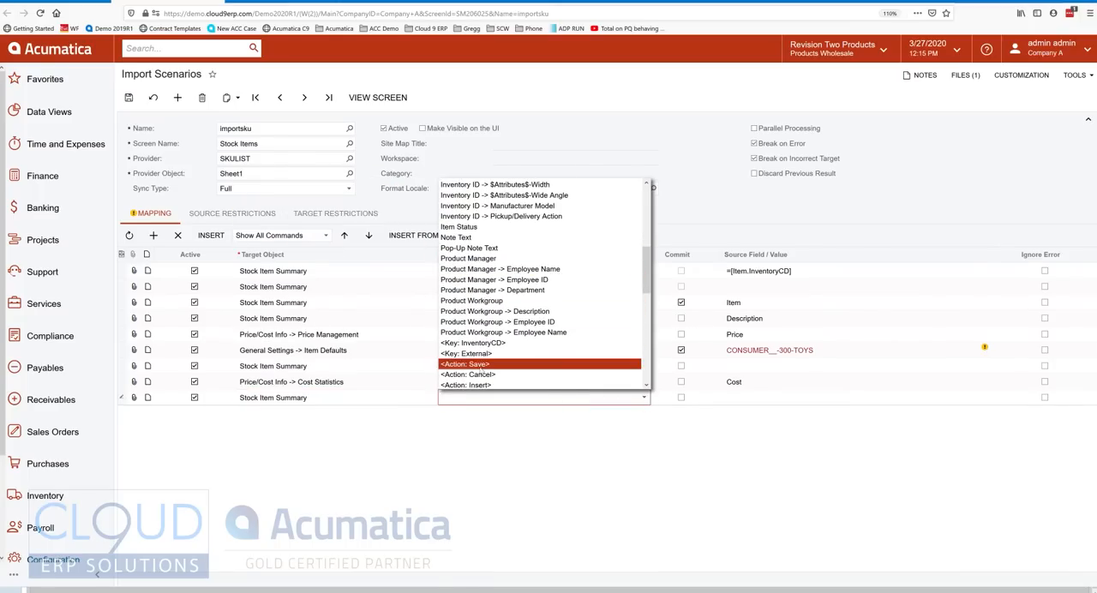
left_click(484, 371)
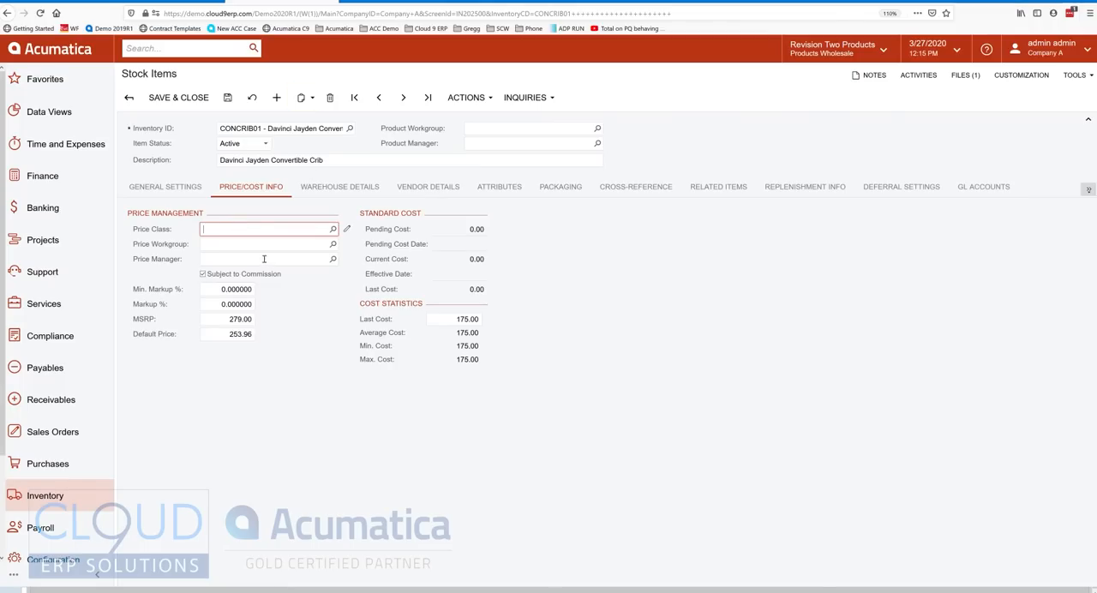
Review stock item CONCRIB01's general settings and packaging, trying the Manual and By Weight & Volume packaging options.
left_click(174, 188)
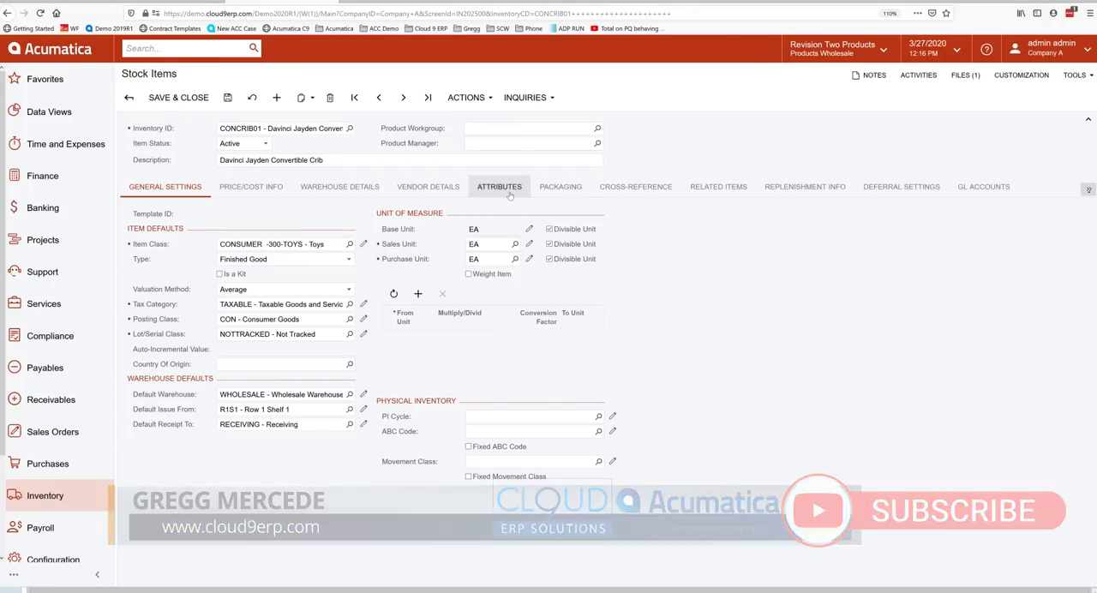
left_click(560, 187)
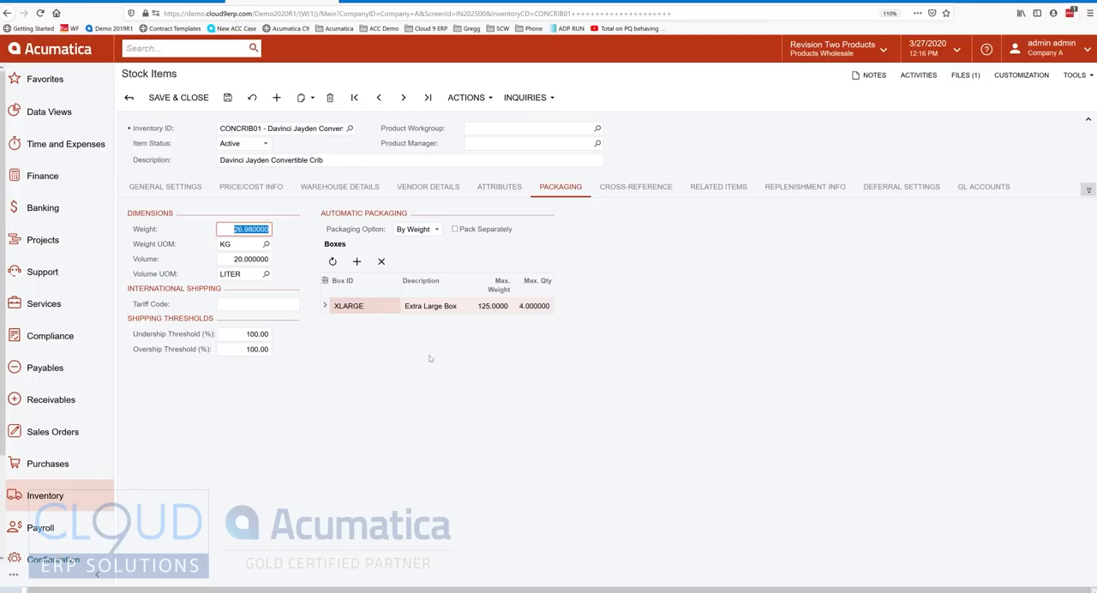
left_click(417, 232)
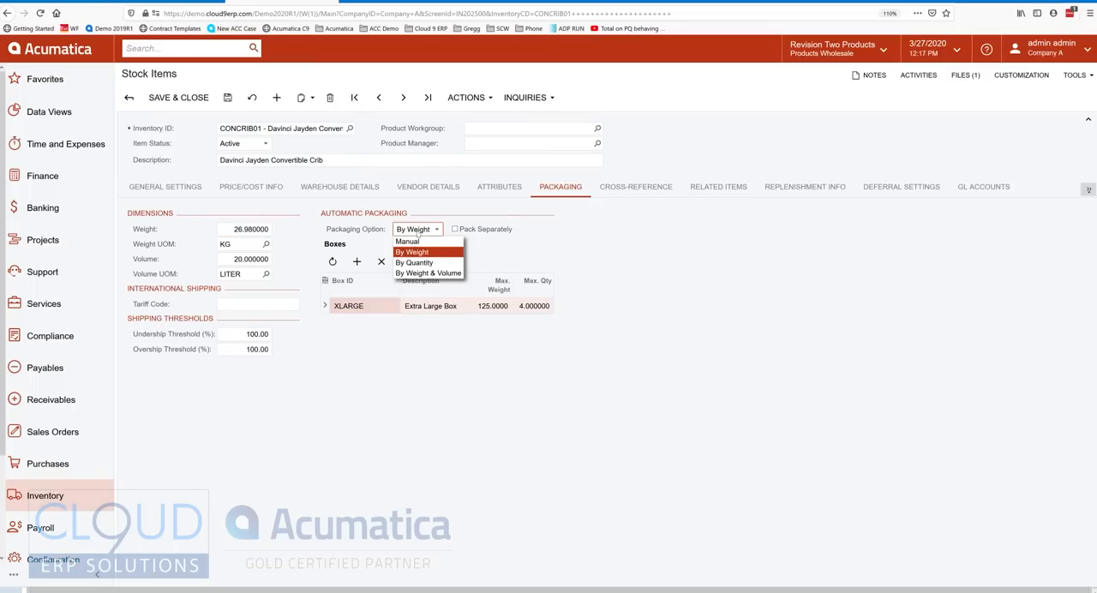
left_click(418, 242)
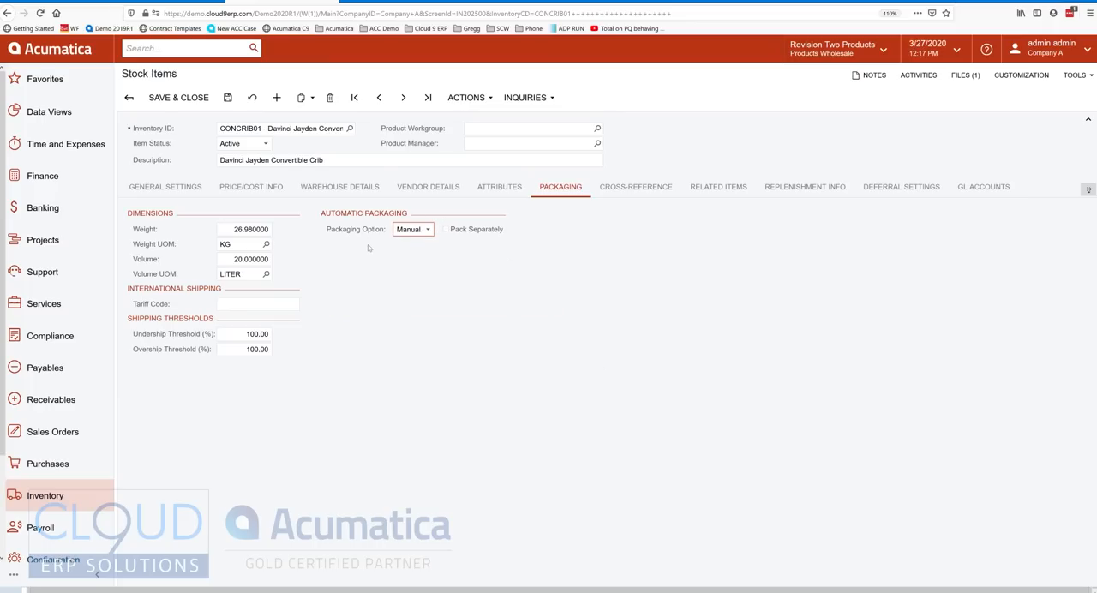
left_click(416, 230)
left_click(424, 273)
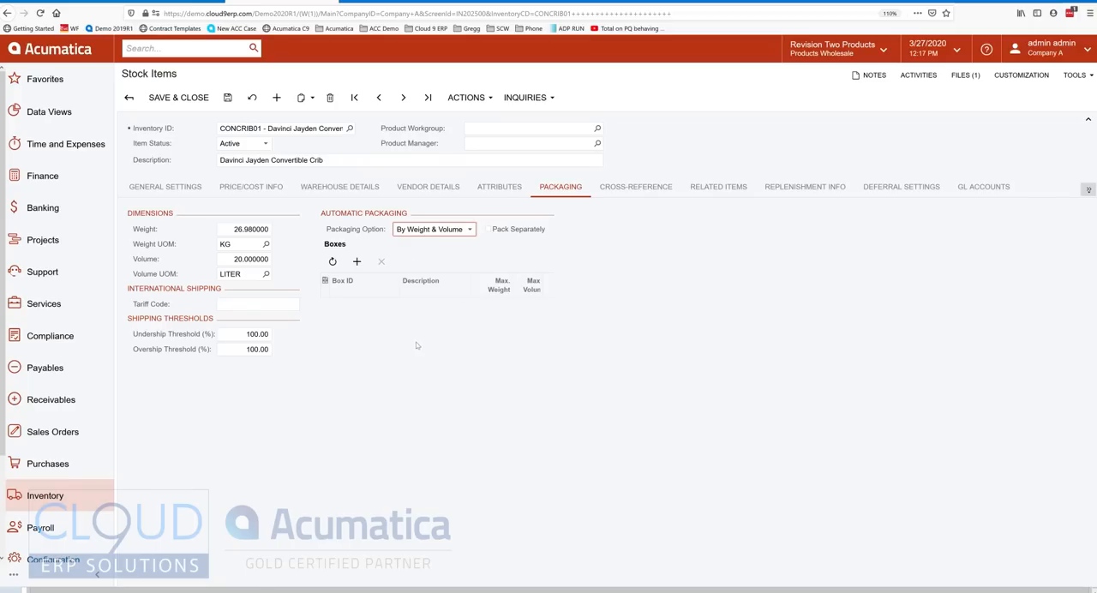
Open the Import by Scenario screen and load the importsku scenario.
left_click(172, 2)
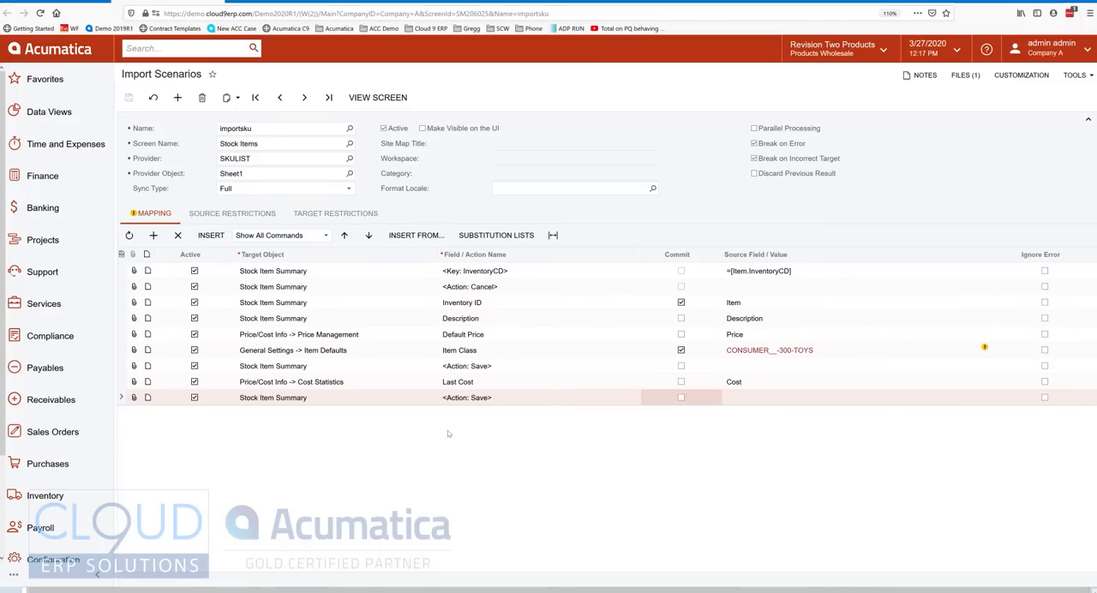
left_click(144, 53)
type("import b")
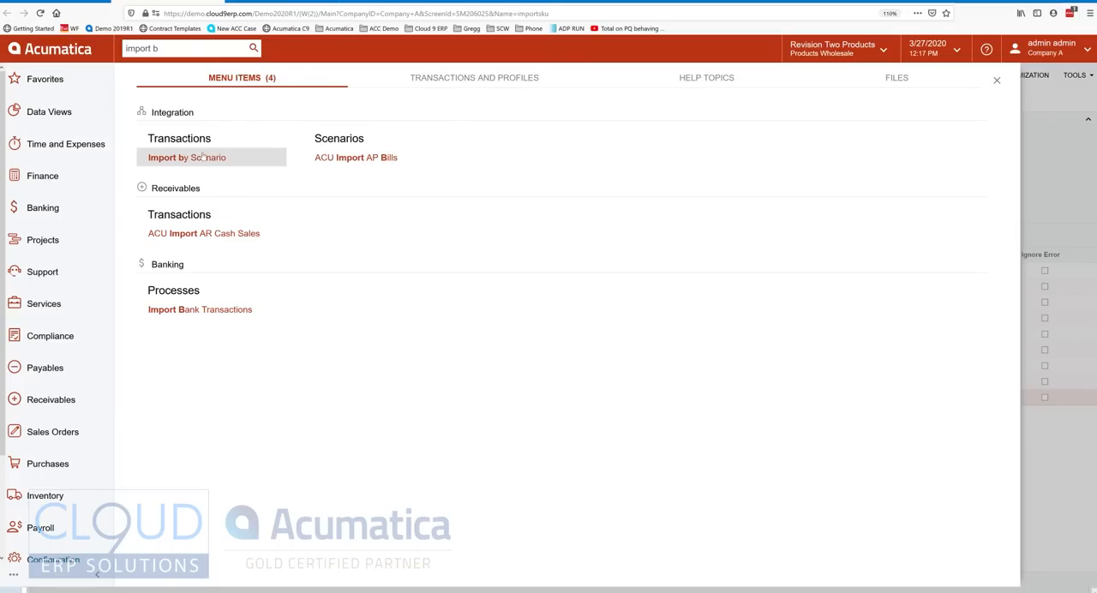
left_click(203, 159)
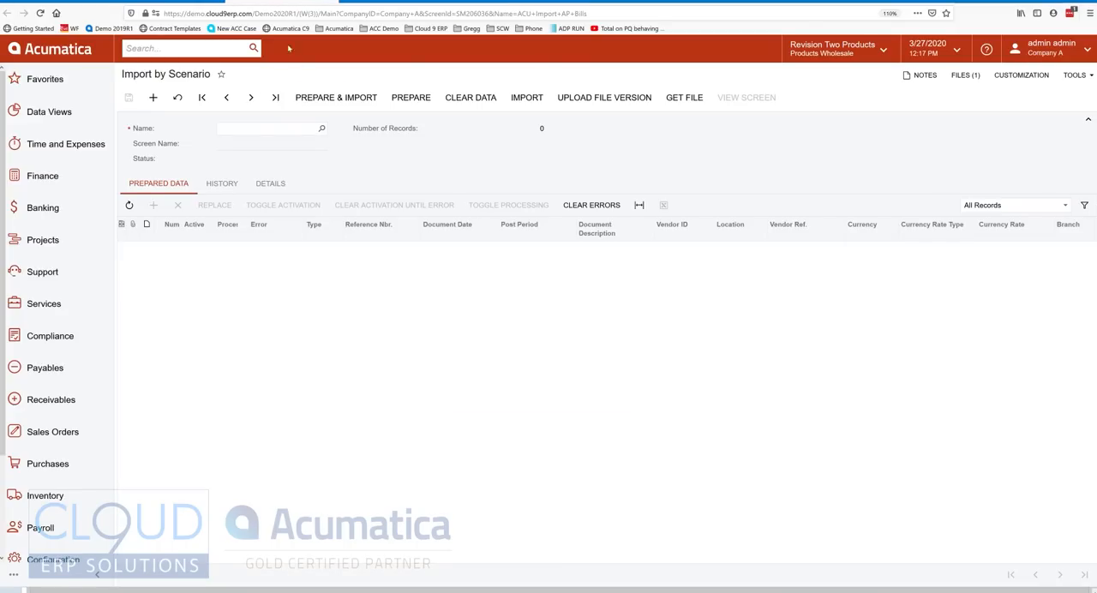
left_click(322, 129)
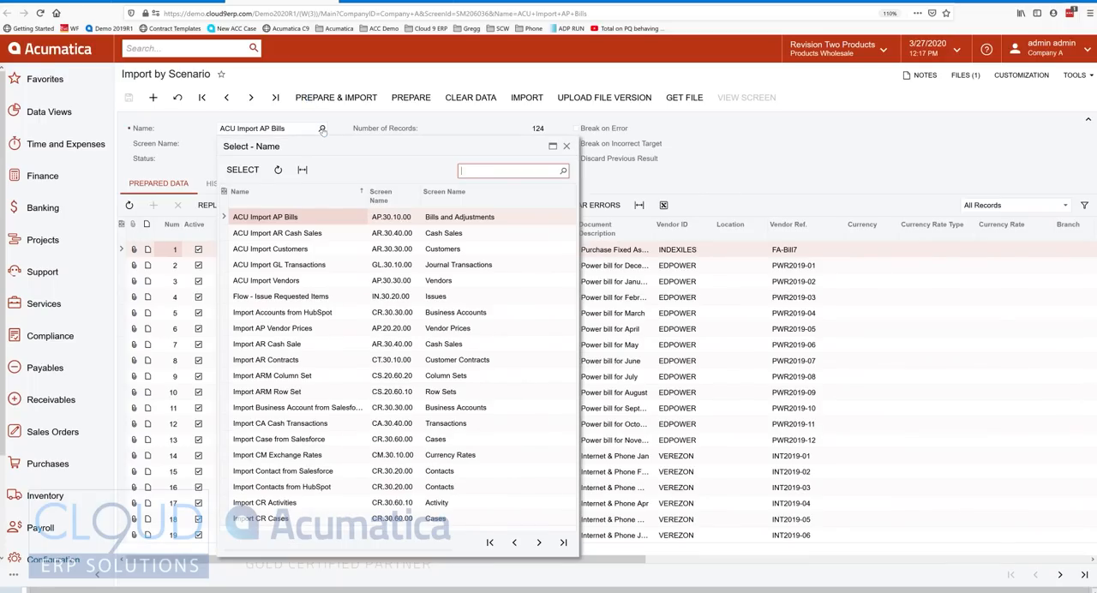
type("sku")
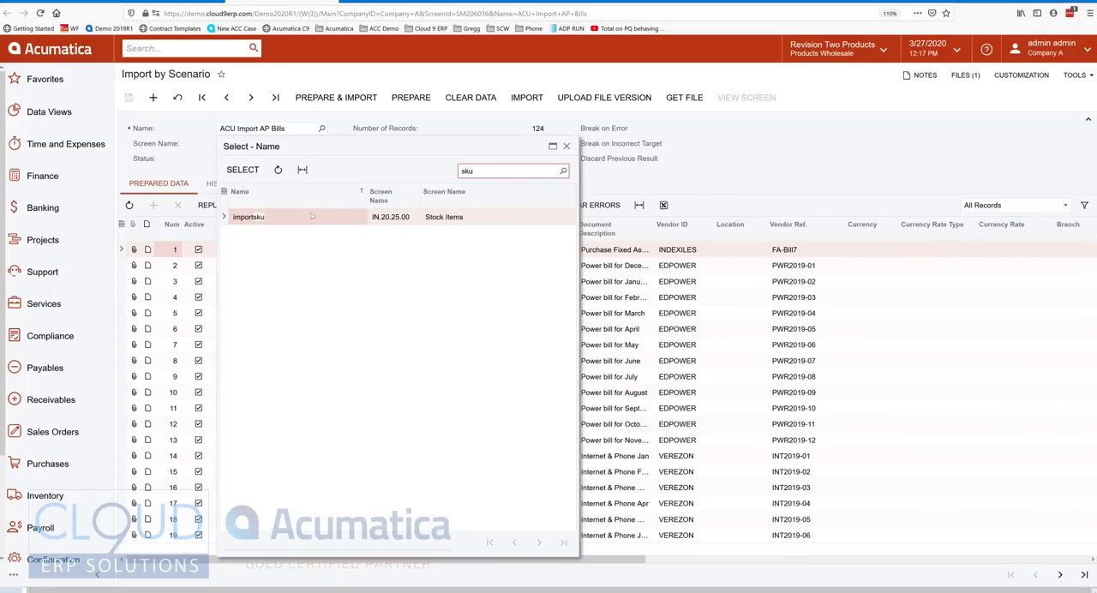
double_click(310, 220)
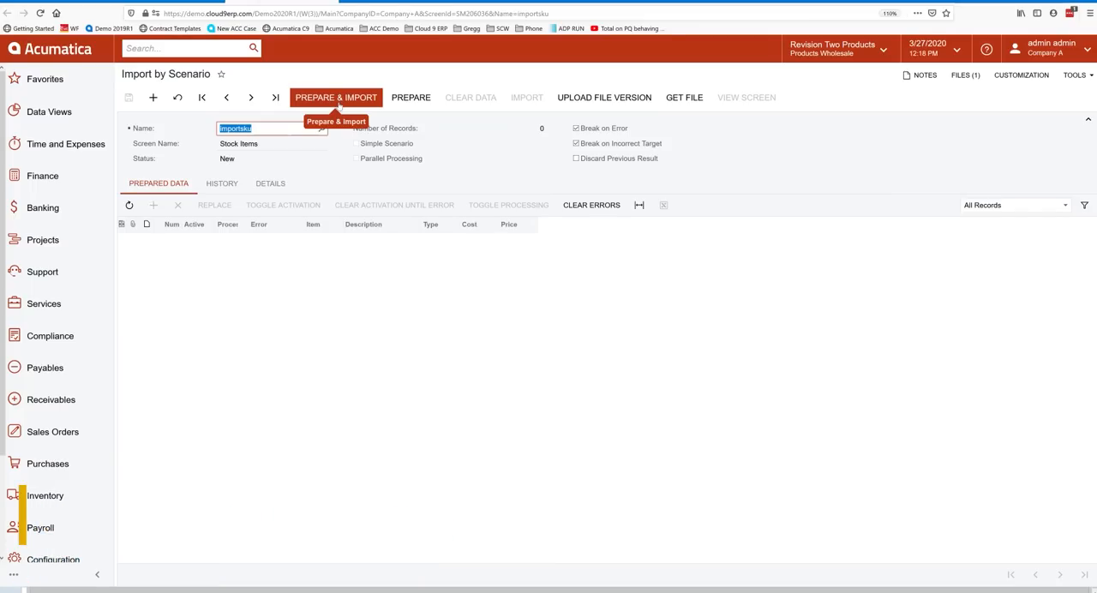
Prepare the importsku data and examine the prepared rows' descriptions, types and costs.
left_click(410, 99)
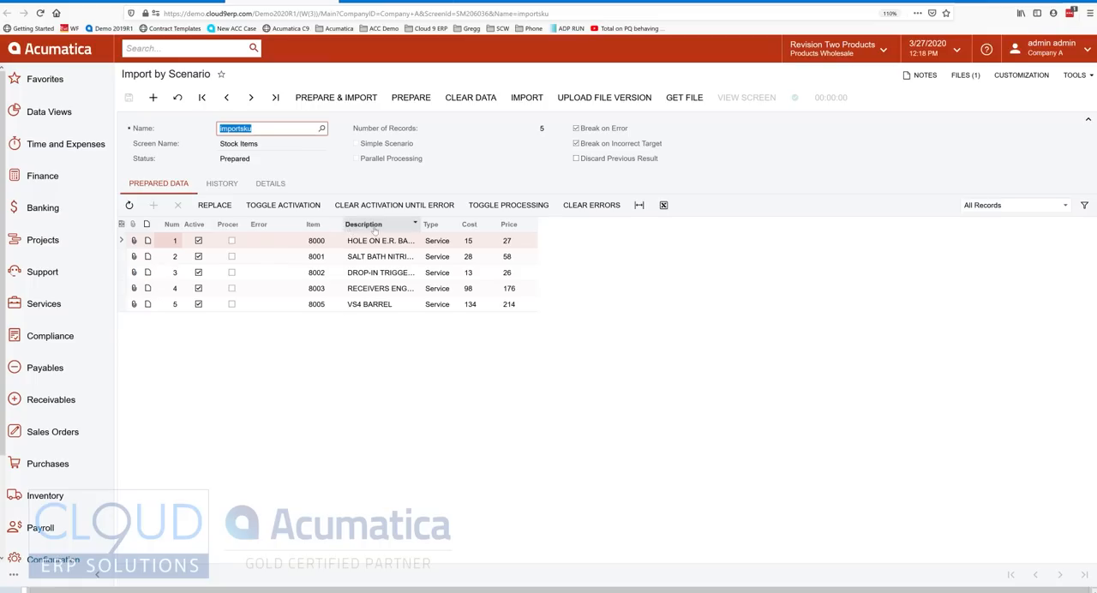
left_click_drag(423, 225, 589, 226)
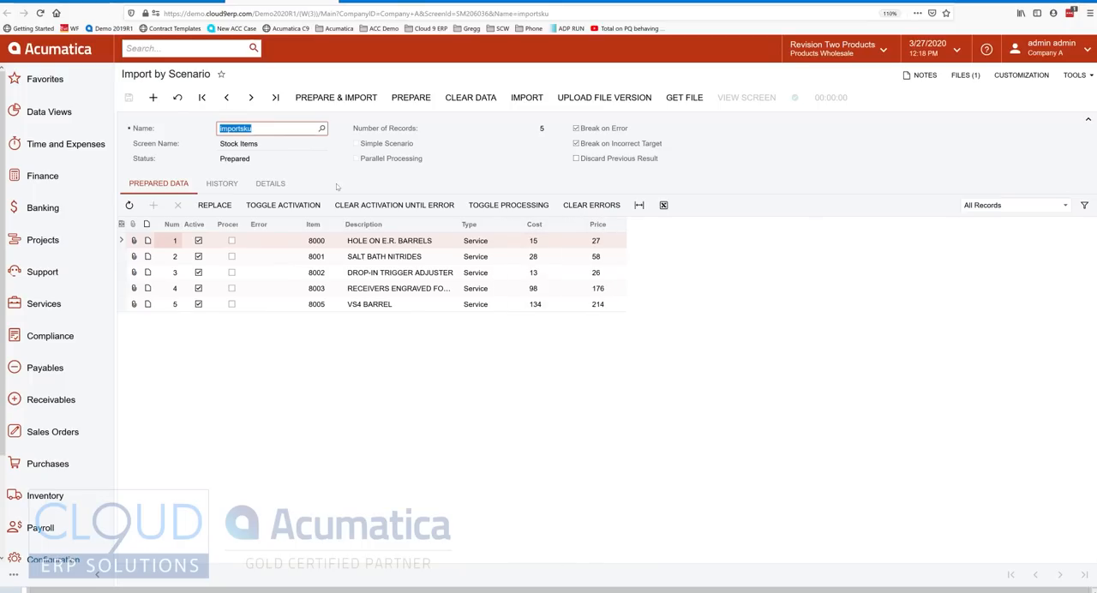
left_click(374, 245)
key("Down")
key("Down")
key("Down")
key("Down")
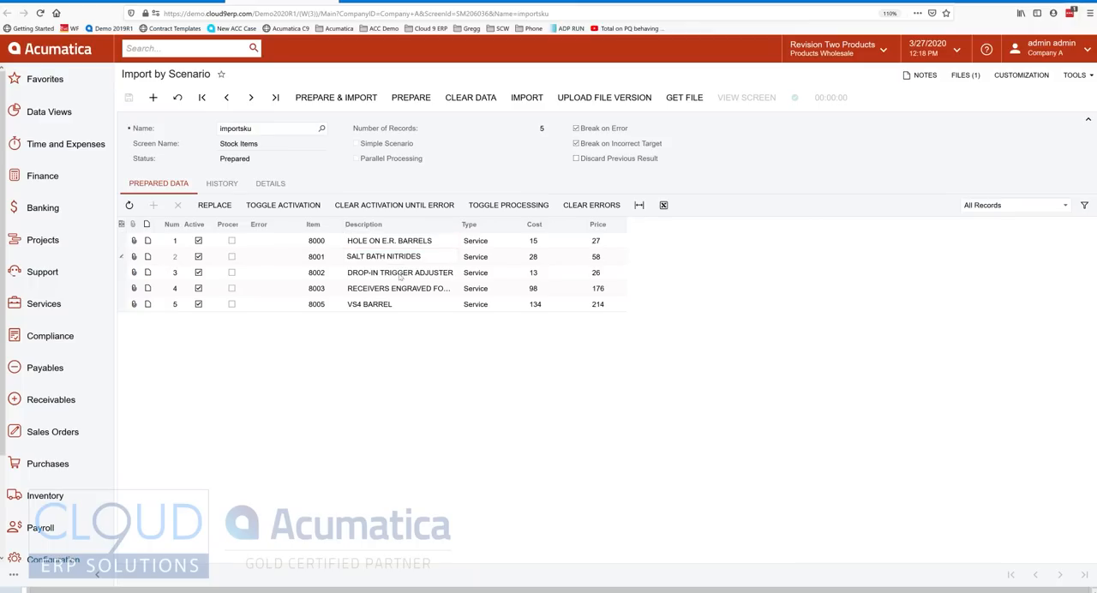
left_click(487, 245)
key("Tab")
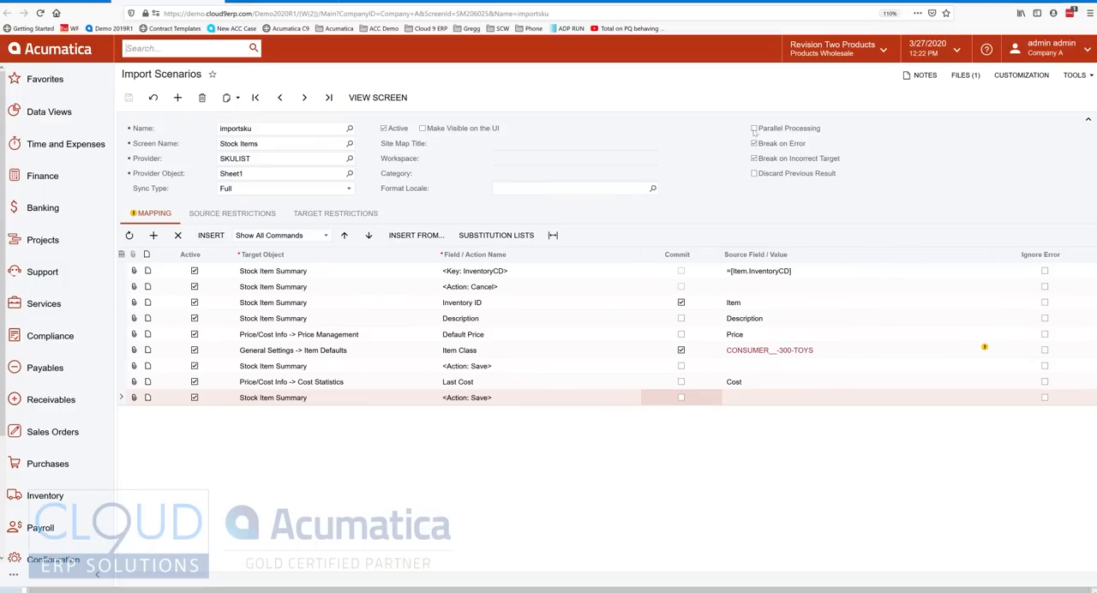
Enable Parallel Processing on the importsku import scenario, save it, and refresh the scenario in Import by Scenario.
left_click(758, 129)
left_click(131, 100)
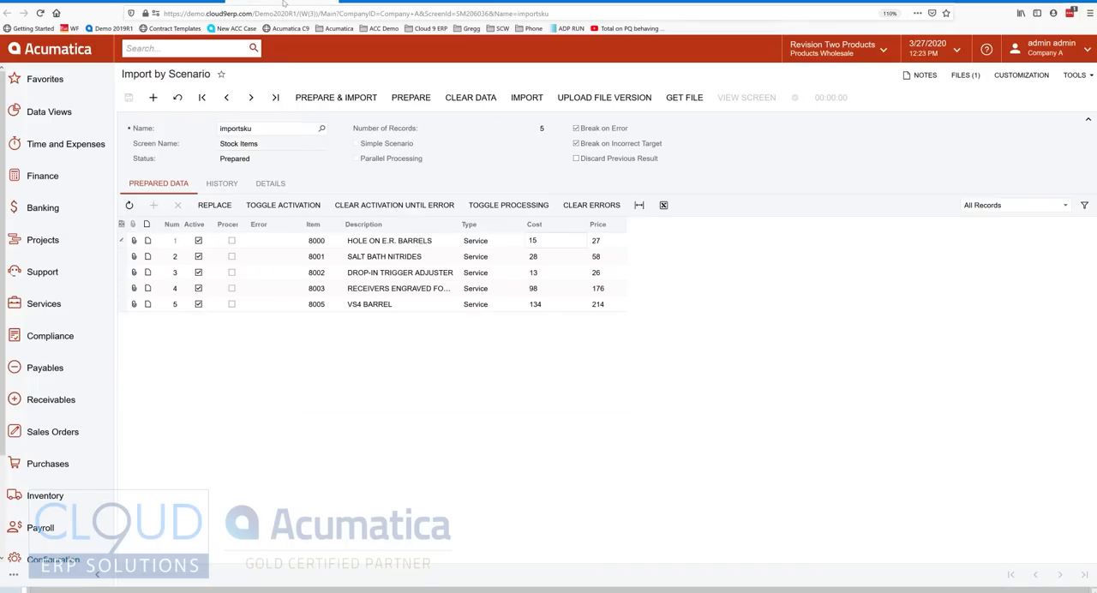
left_click(178, 98)
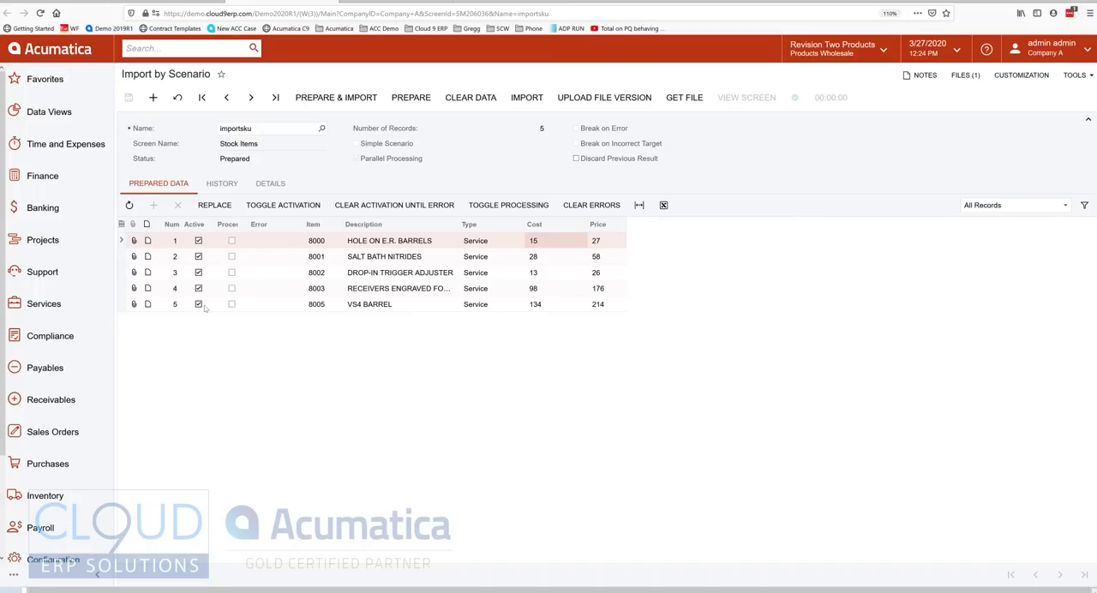
Deactivate all prepared rows, reactivate only items 8000 and 8001, and save the selection.
left_click(283, 204)
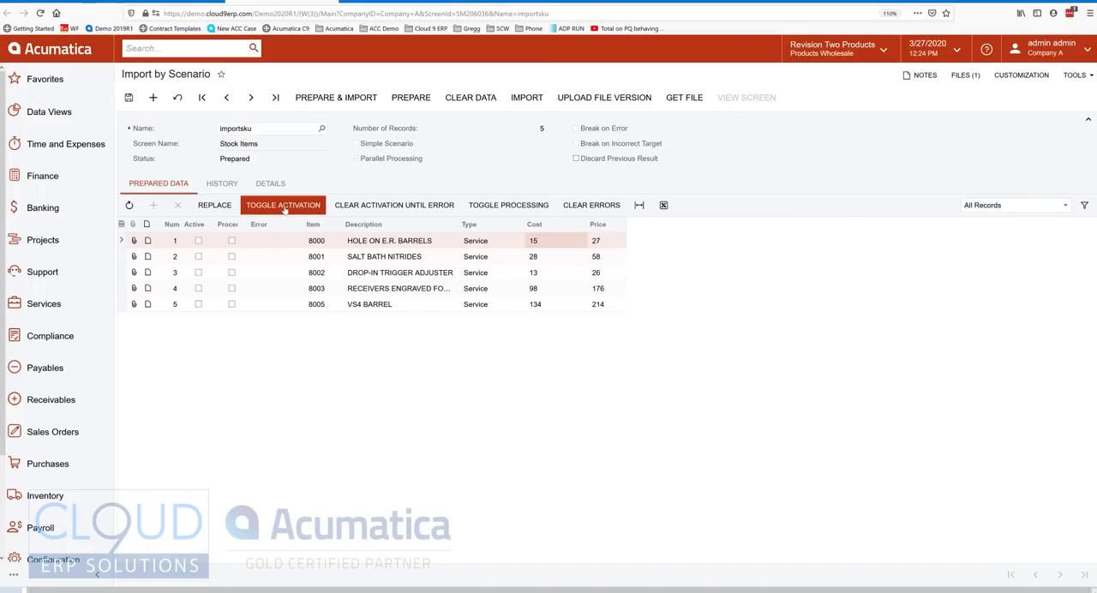
left_click(288, 209)
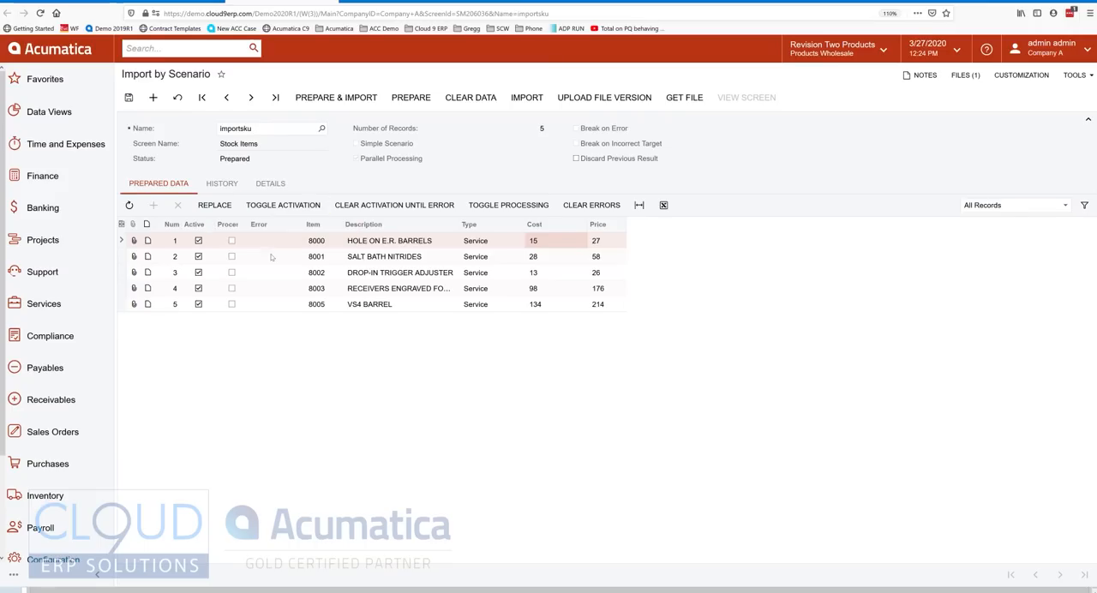
left_click(290, 209)
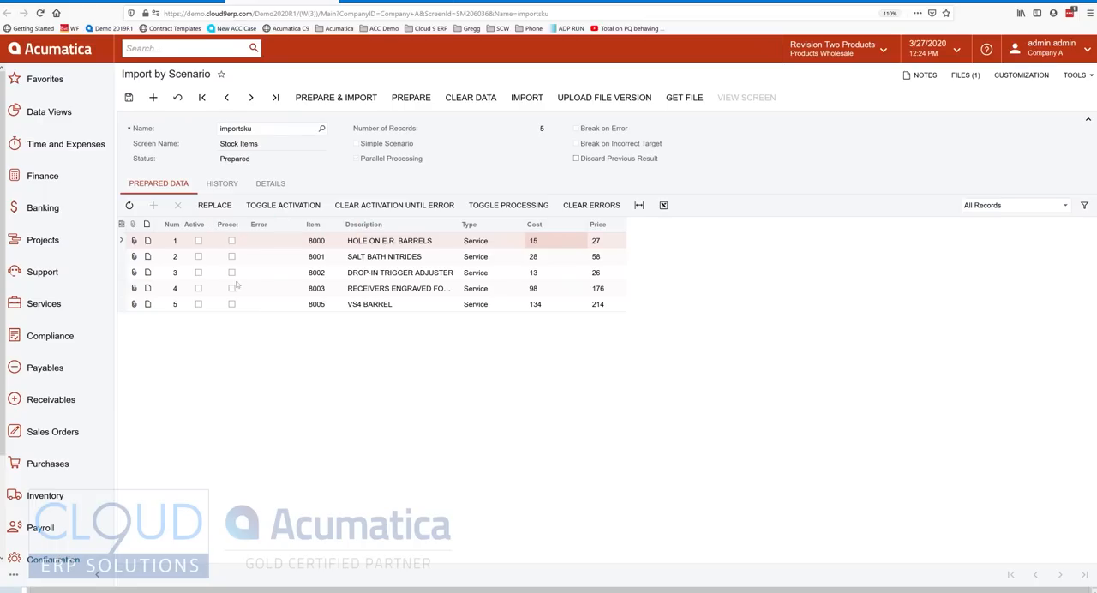
left_click(198, 241)
left_click(198, 256)
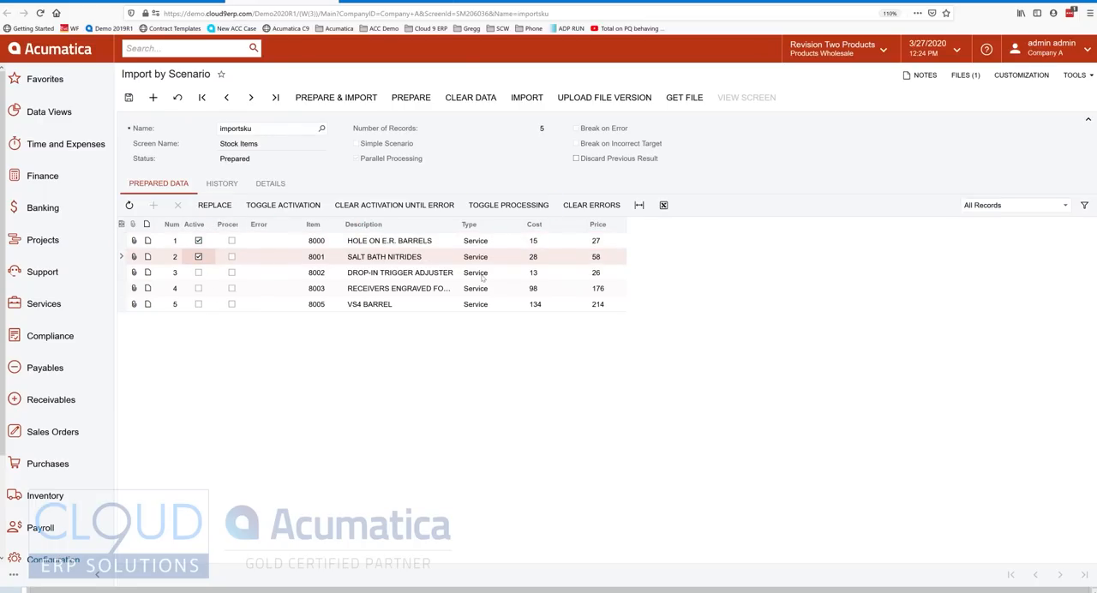
left_click(129, 97)
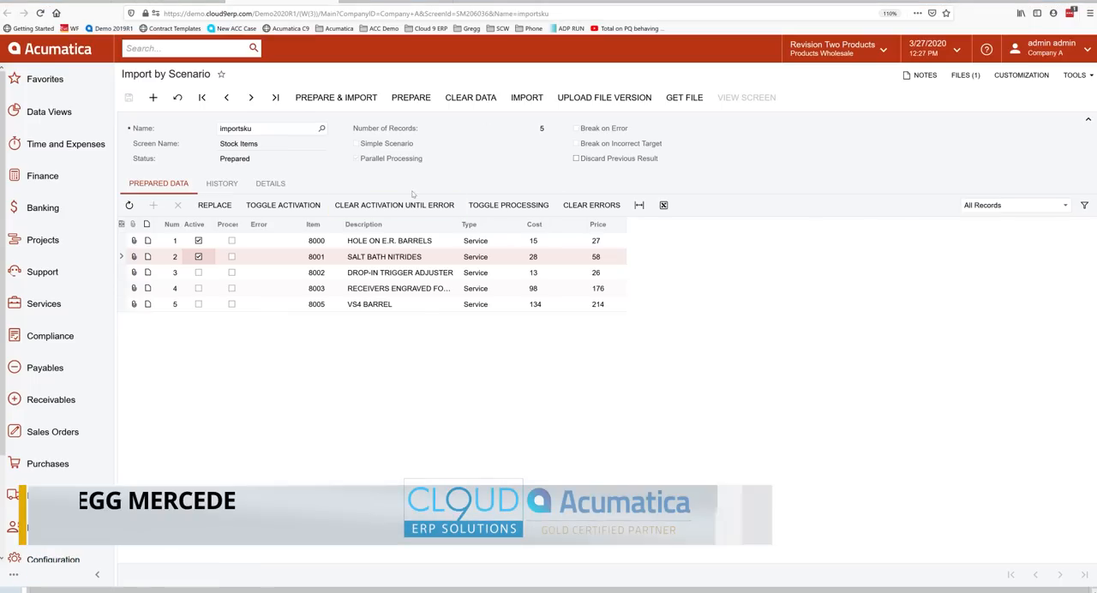
Import the two active rows and widen the Processed column to check their status.
left_click(527, 99)
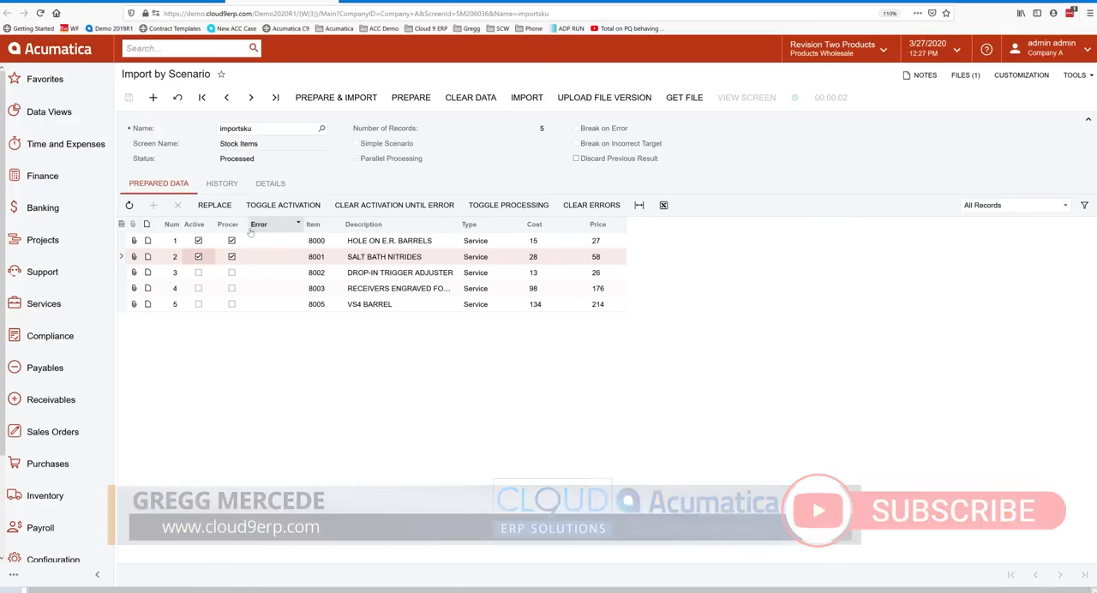
left_click_drag(250, 234, 276, 240)
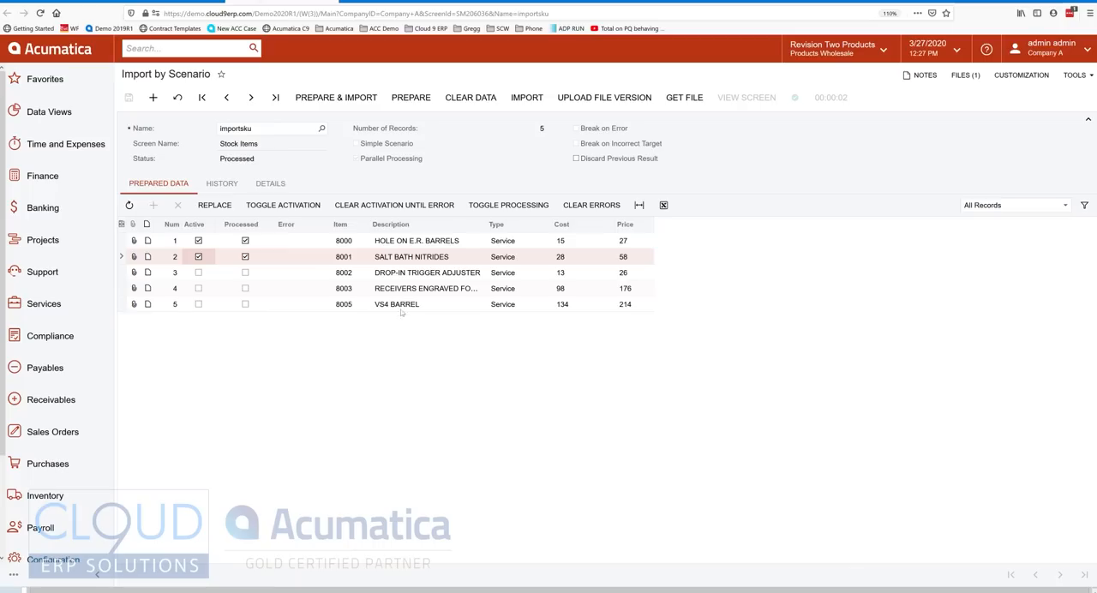
Check the Processed marks and the item number of the first imported row in the prepared data.
left_click(246, 240)
left_click(248, 241)
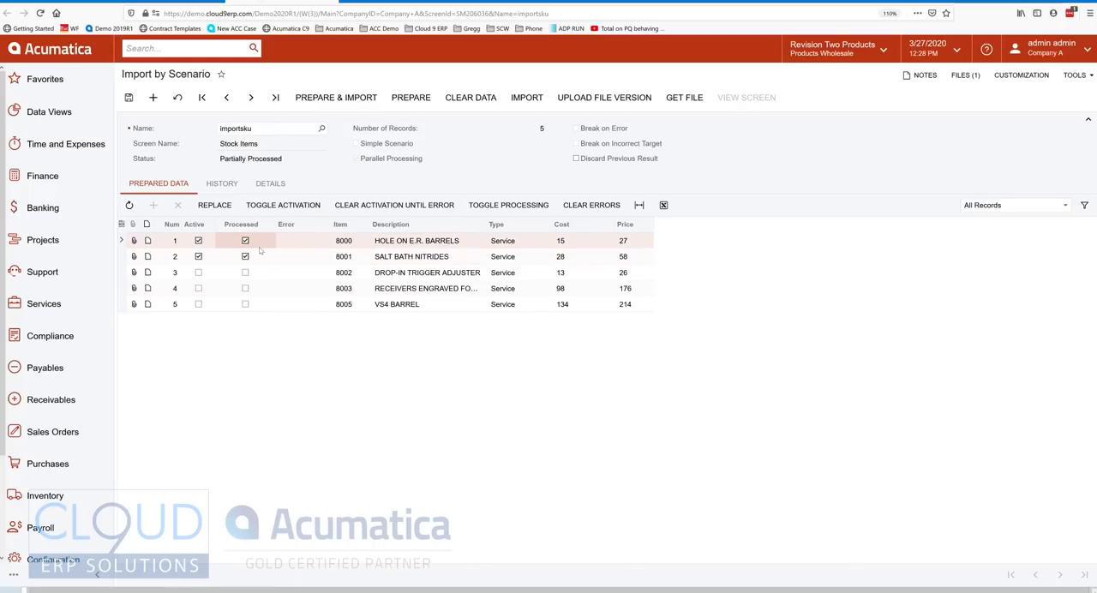
left_click(256, 247)
left_click(247, 240)
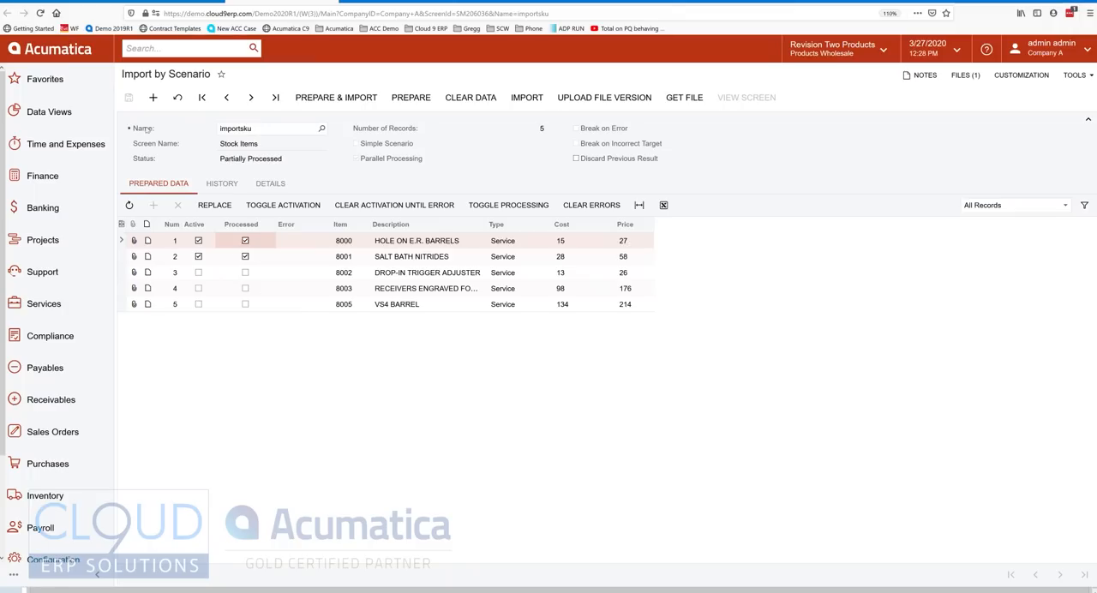
left_click(341, 243)
Look up inventory ID 8000 in Stock Items and open it, discarding any unsaved changes.
left_click(388, 2)
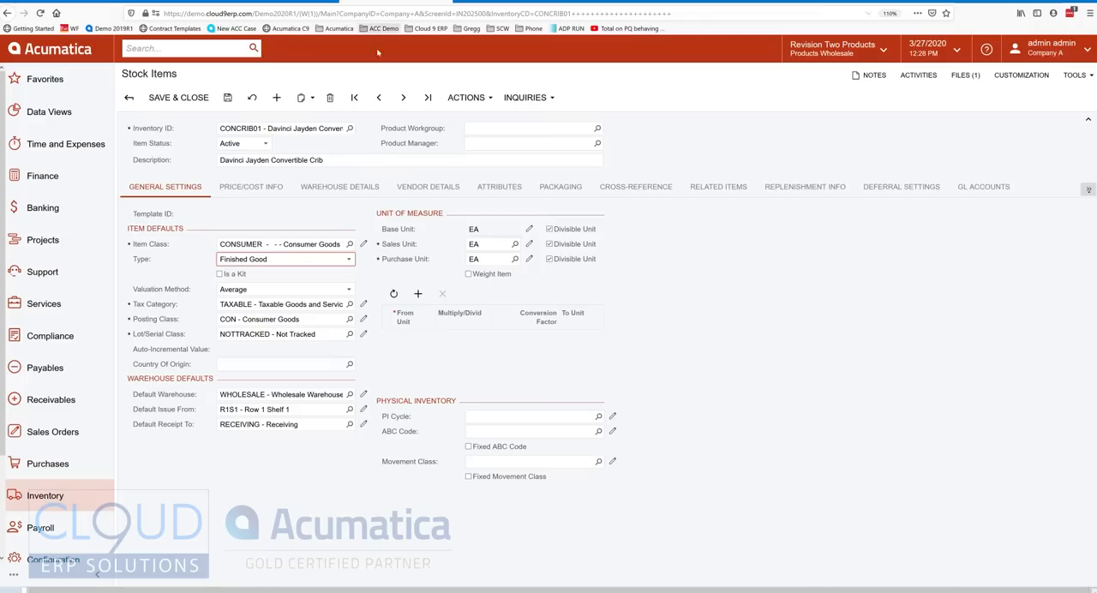
left_click(351, 130)
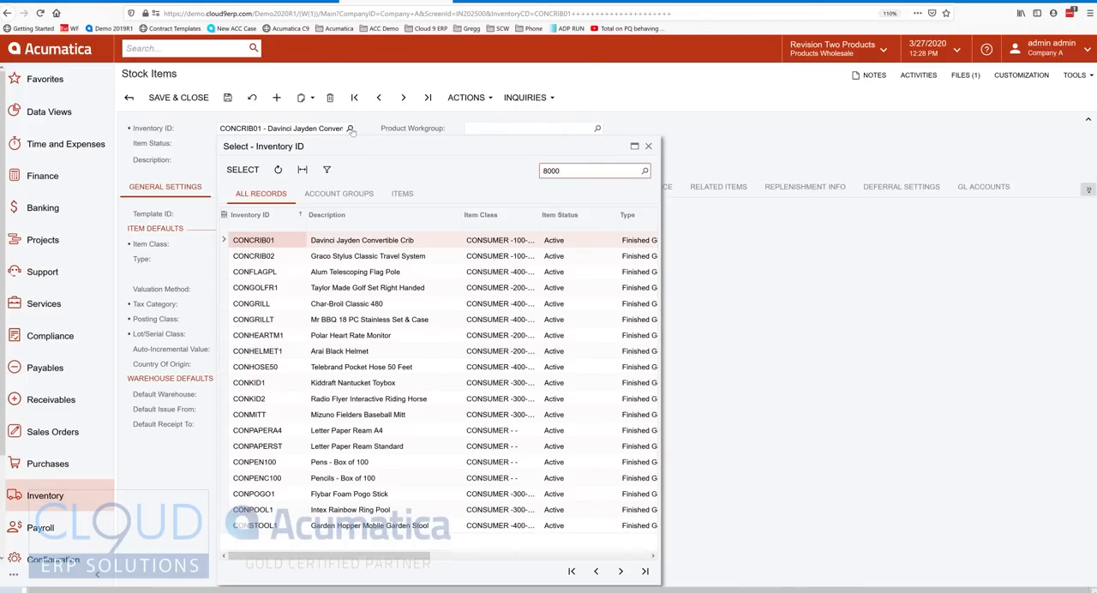
key("Return")
double_click(249, 242)
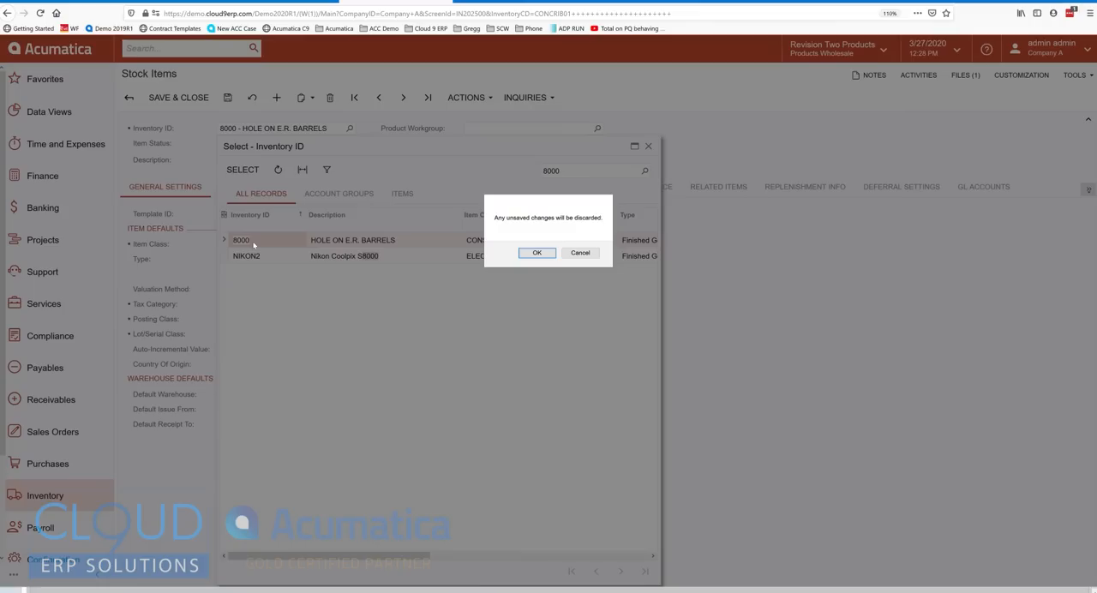
left_click(518, 253)
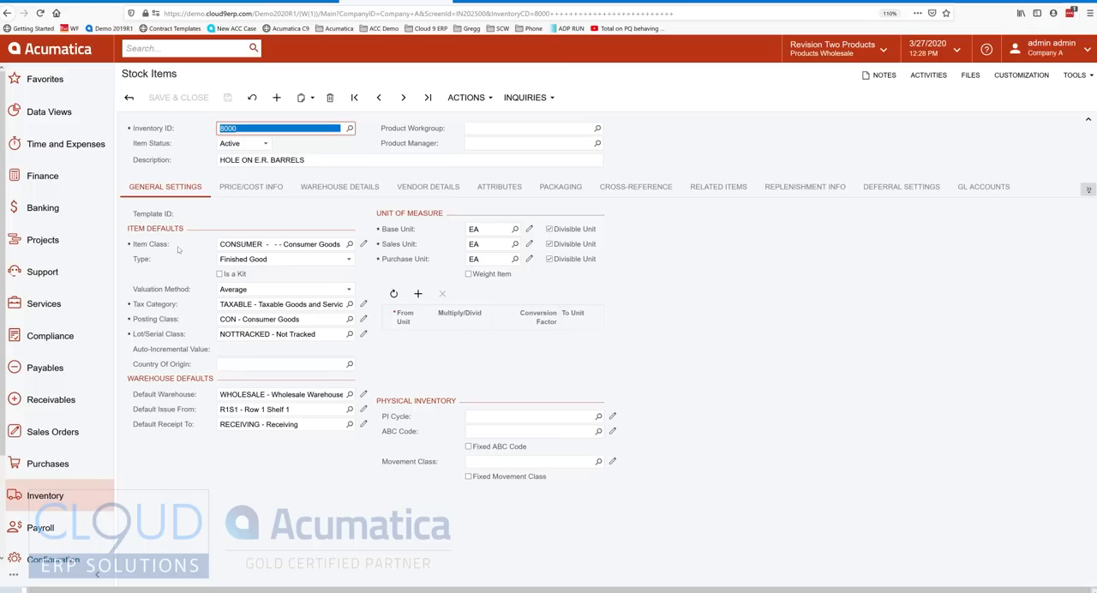
Compare stock item 8000's default price and last cost with the values in its prepared import row.
left_click(249, 187)
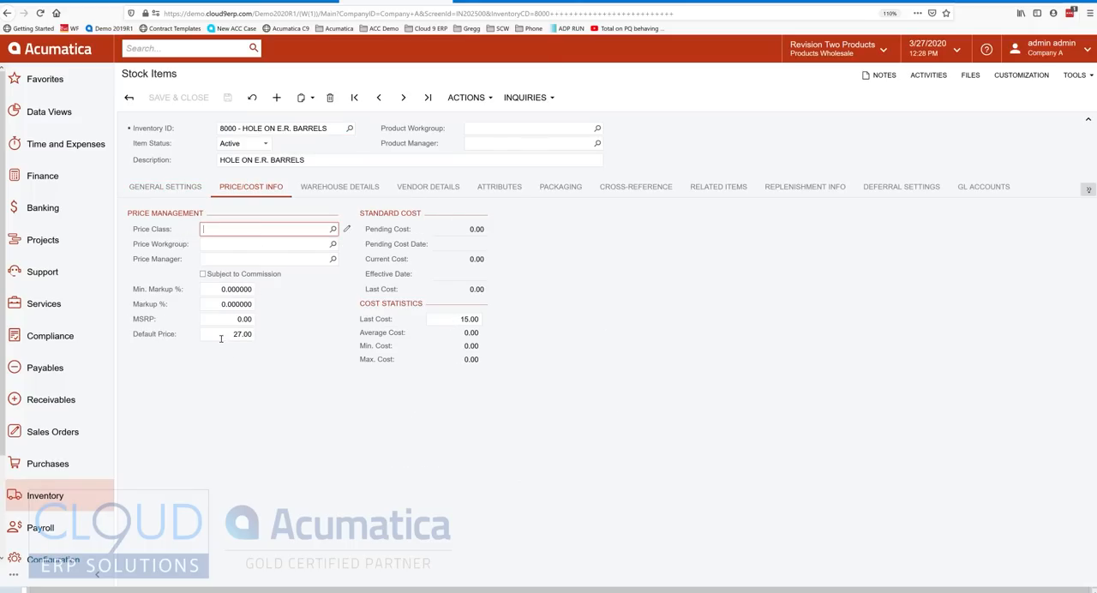
left_click(283, 1)
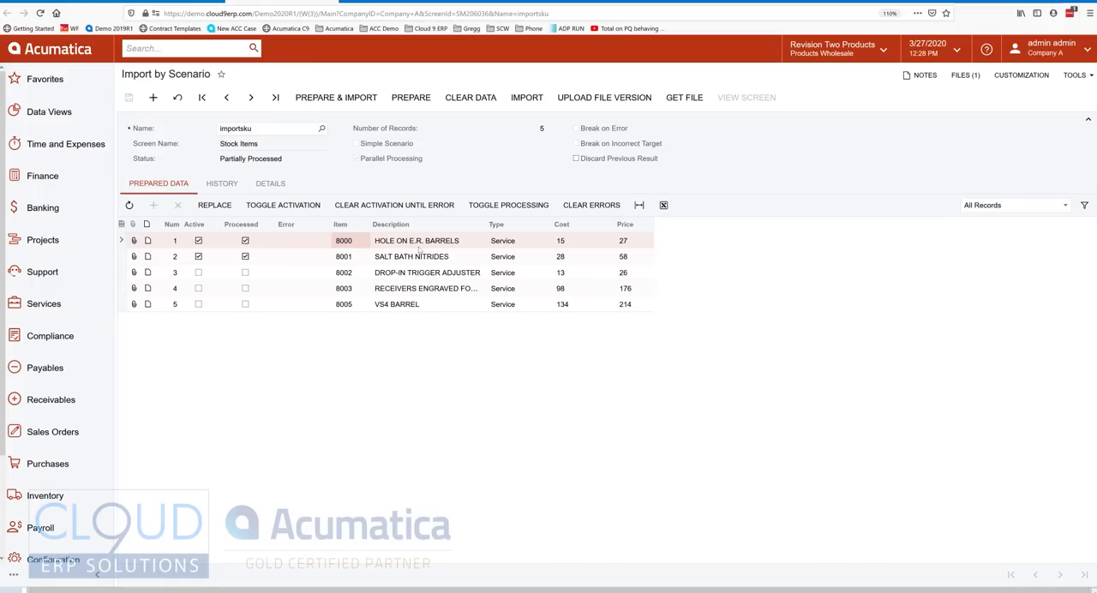
left_click(597, 247)
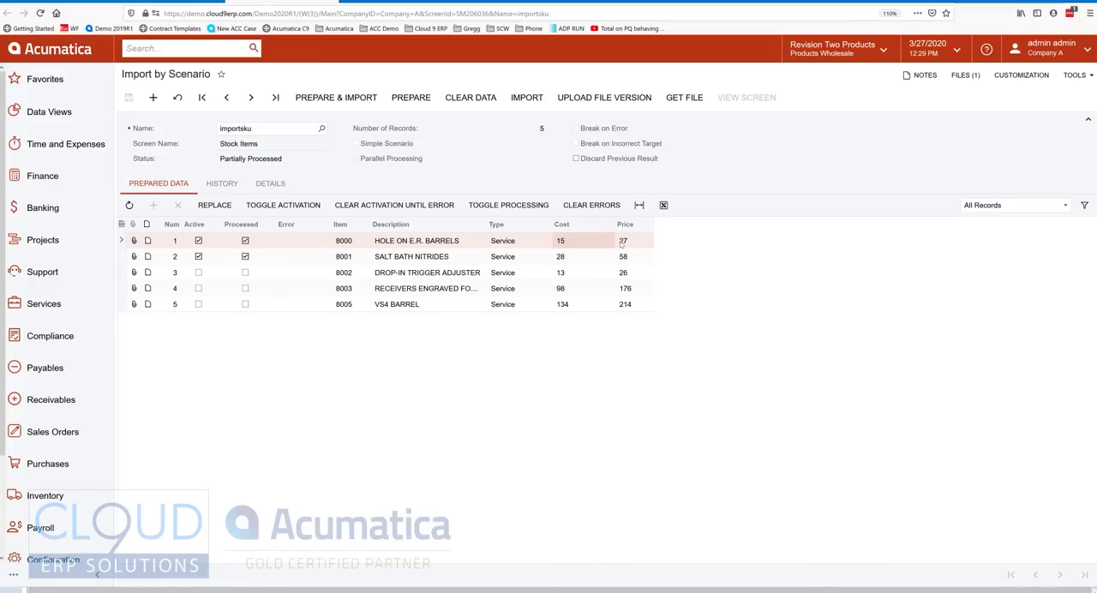
left_click(397, 4)
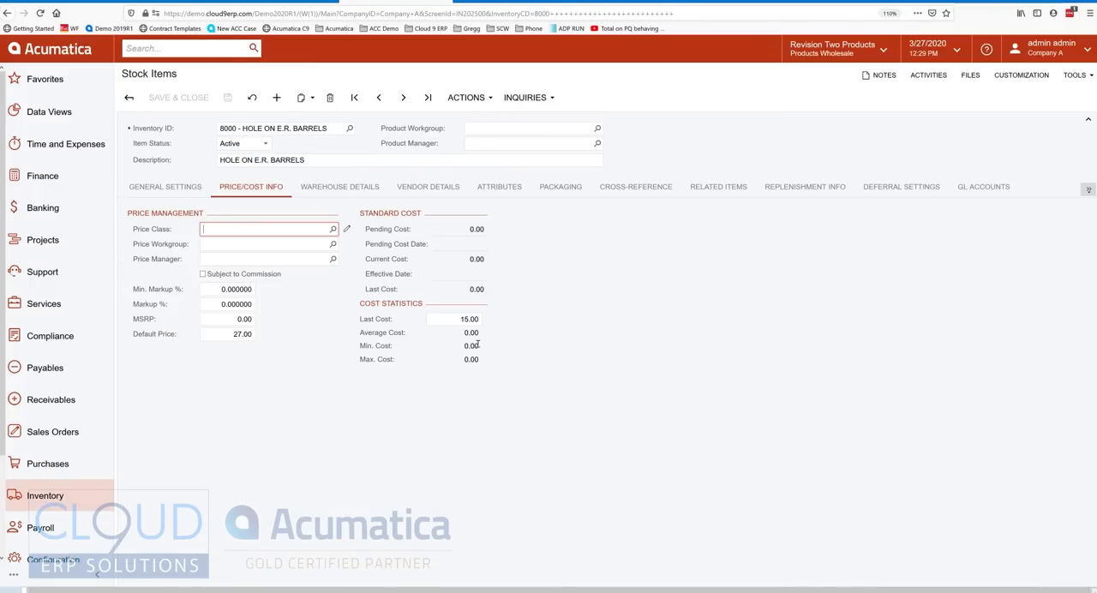
Activate all prepared rows in the importsku scenario, save the selection, and import the remaining items.
left_click(283, 4)
left_click(286, 208)
left_click(286, 208)
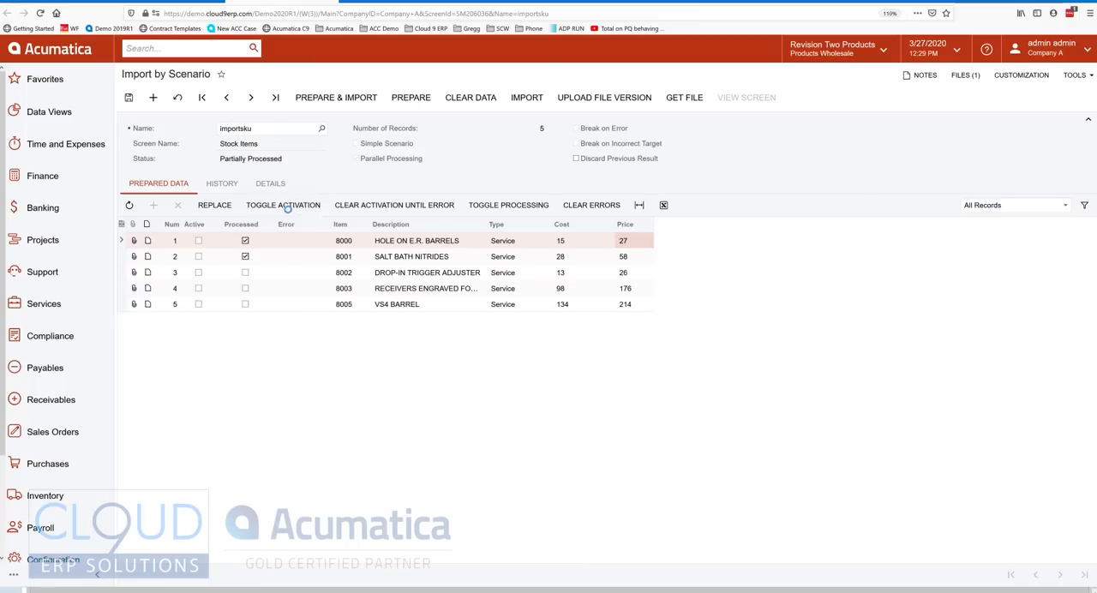
left_click(129, 97)
left_click(527, 97)
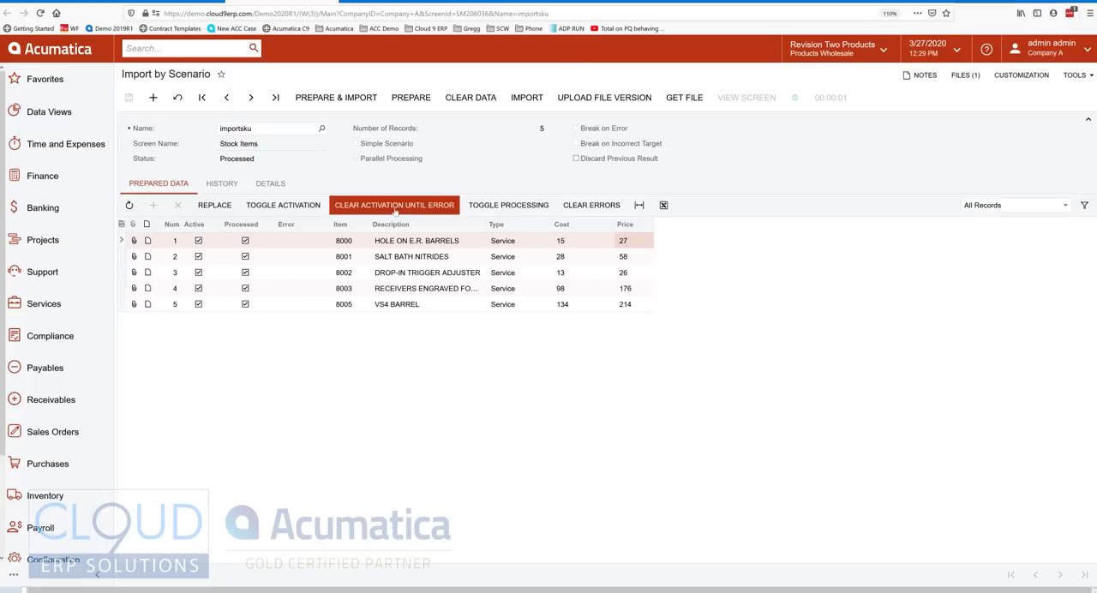
Review the importsku scenario's run history and its provider and option details.
left_click(222, 184)
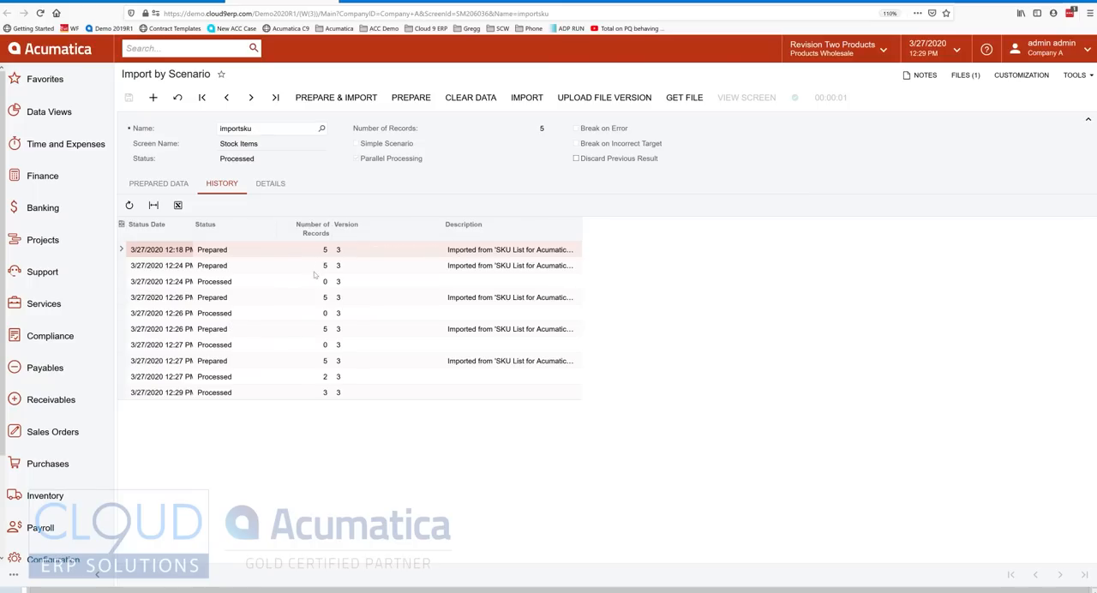
left_click(270, 184)
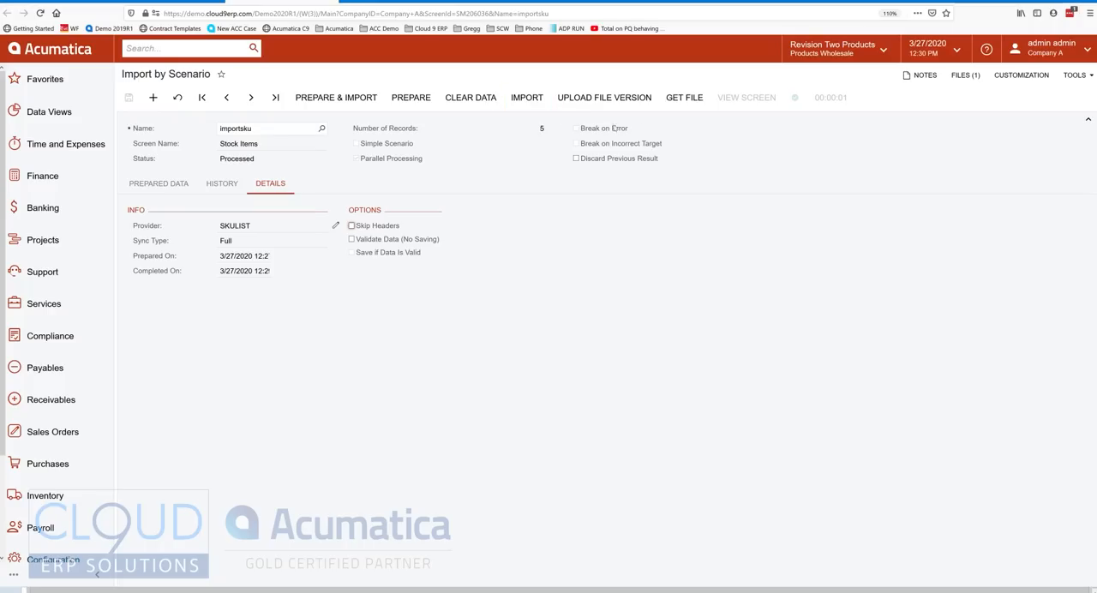
Download the SKU list workbook attached to the importsku scenario's provider and open it from the downloads folder.
left_click(688, 100)
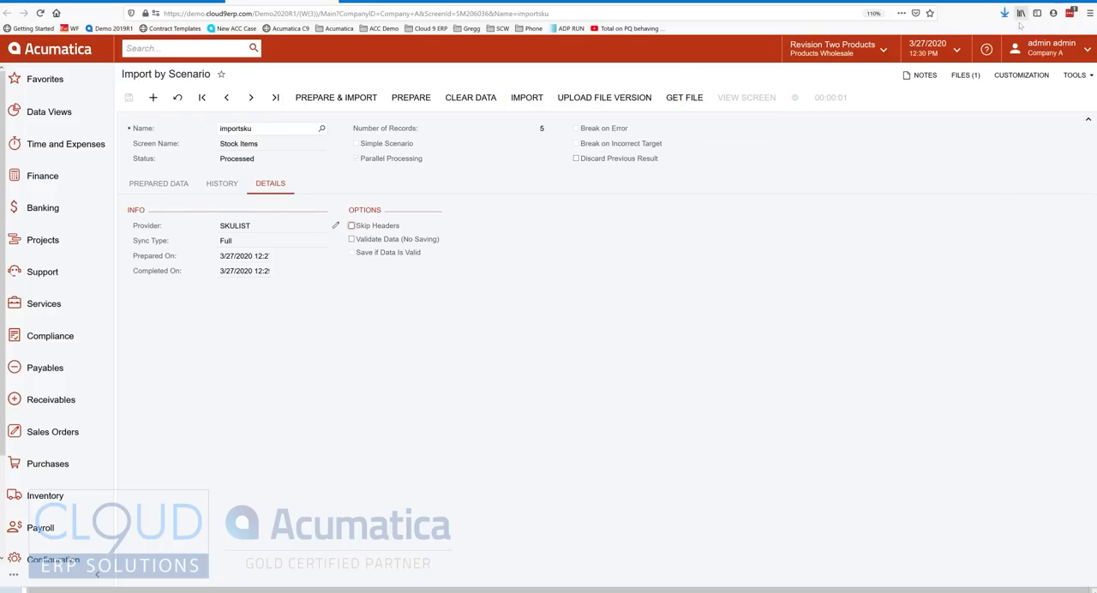
left_click(1004, 12)
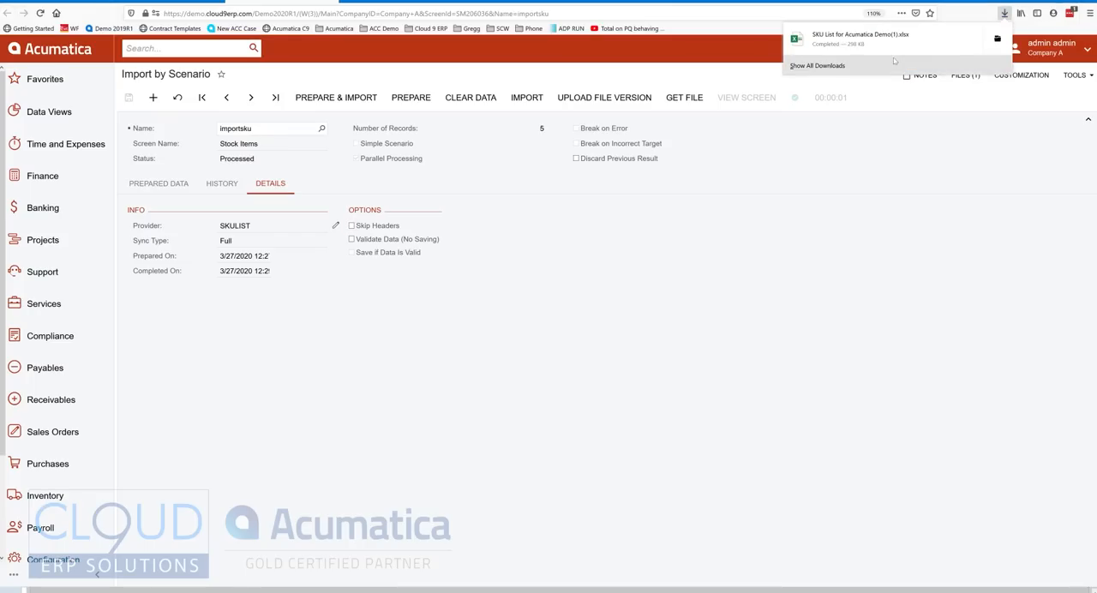
left_click(997, 39)
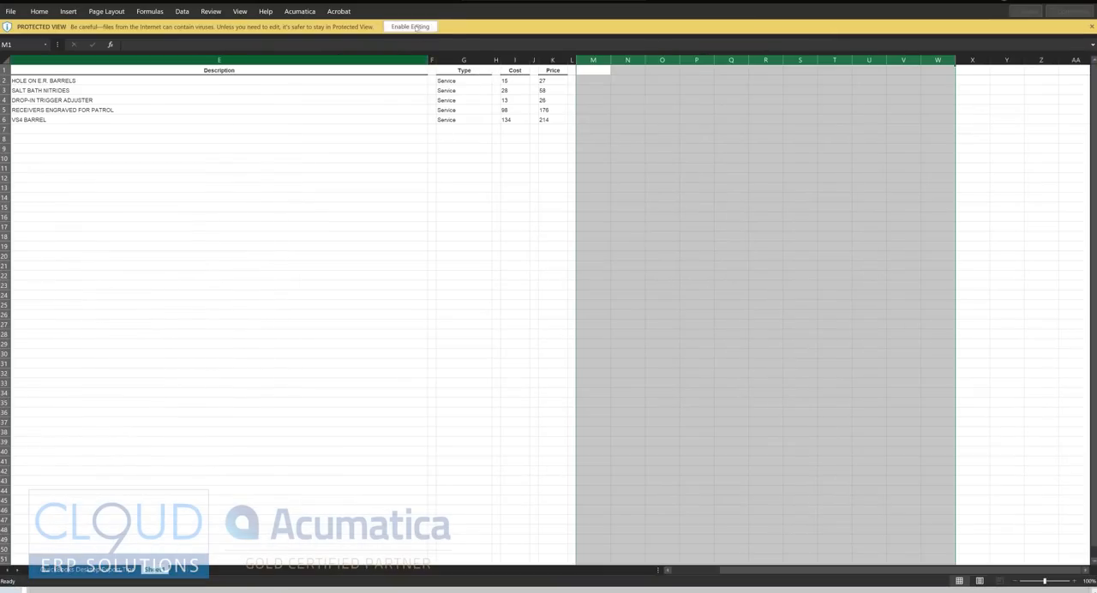
left_click(415, 27)
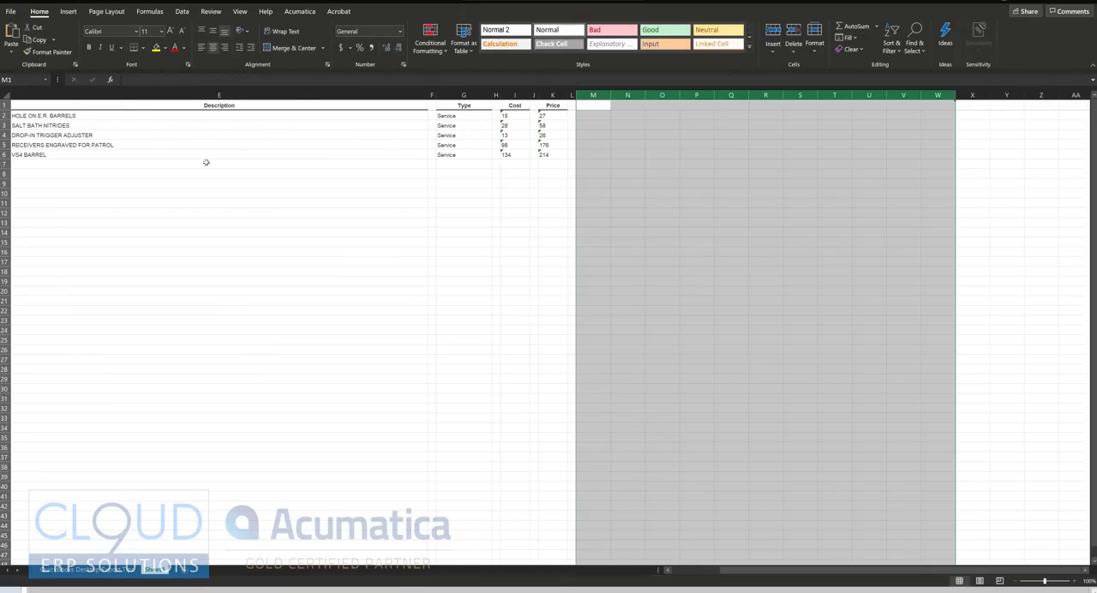
Add a new item in row 7 of Sheet1 with the description Widget and the type Service.
left_click(66, 165)
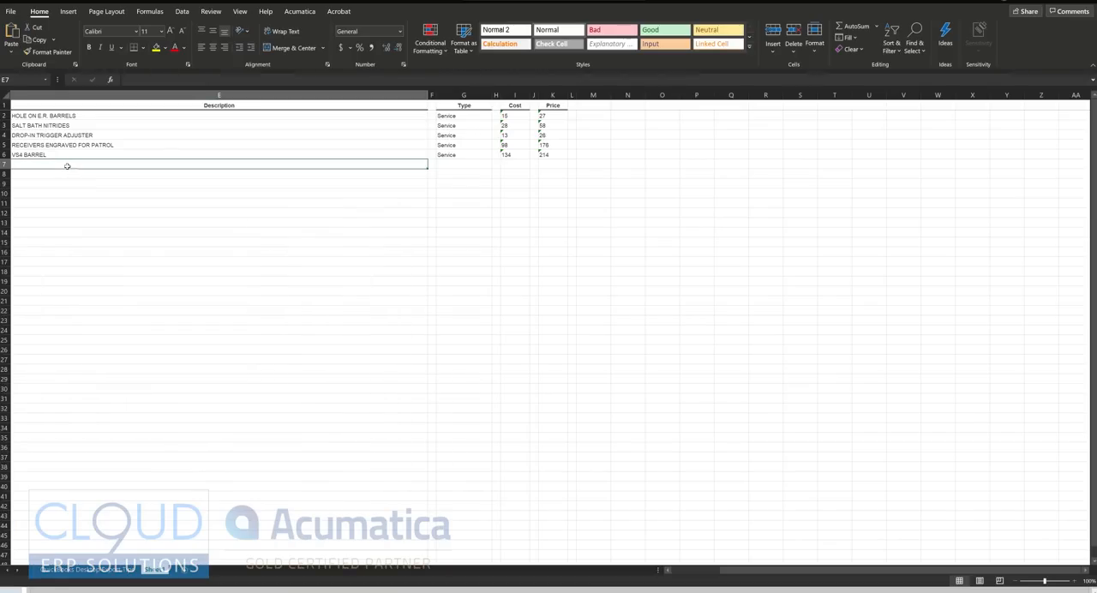
type("Widgh")
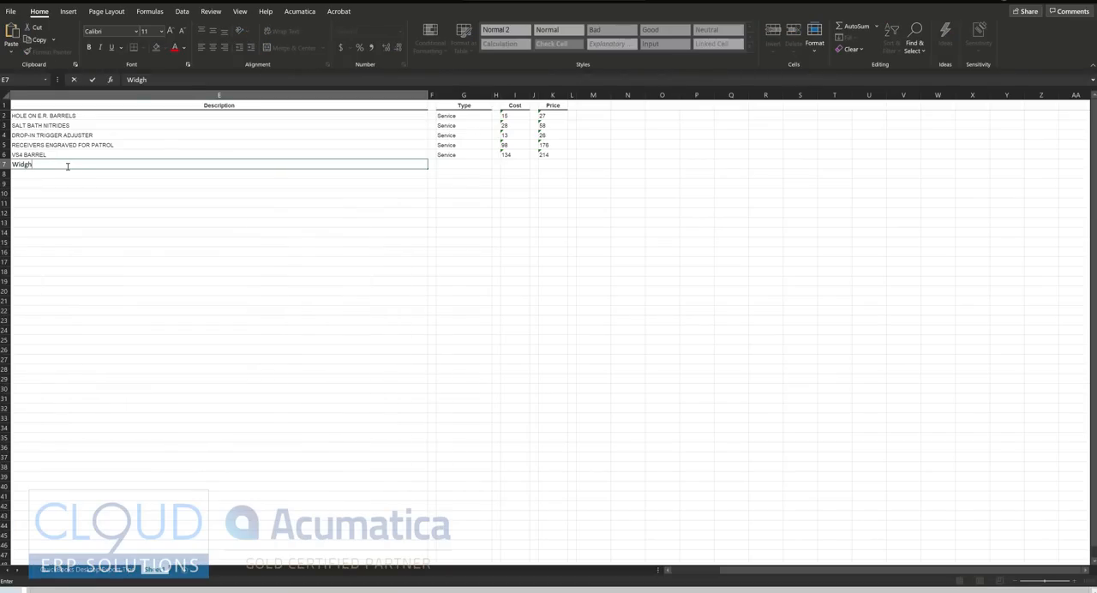
key("BackSpace")
type("et")
key("Tab")
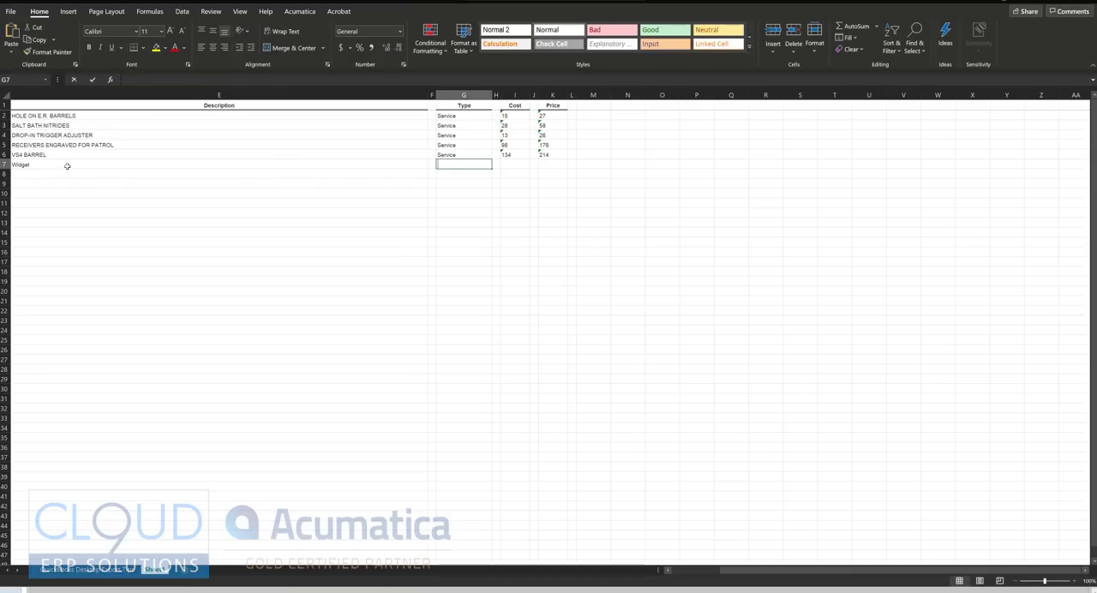
type("Service")
key("Tab")
Set the Widget row's cost to 500 and price to 750, and return to the Import by Scenario page.
key("Tab")
type("500")
key("Tab")
key("Tab")
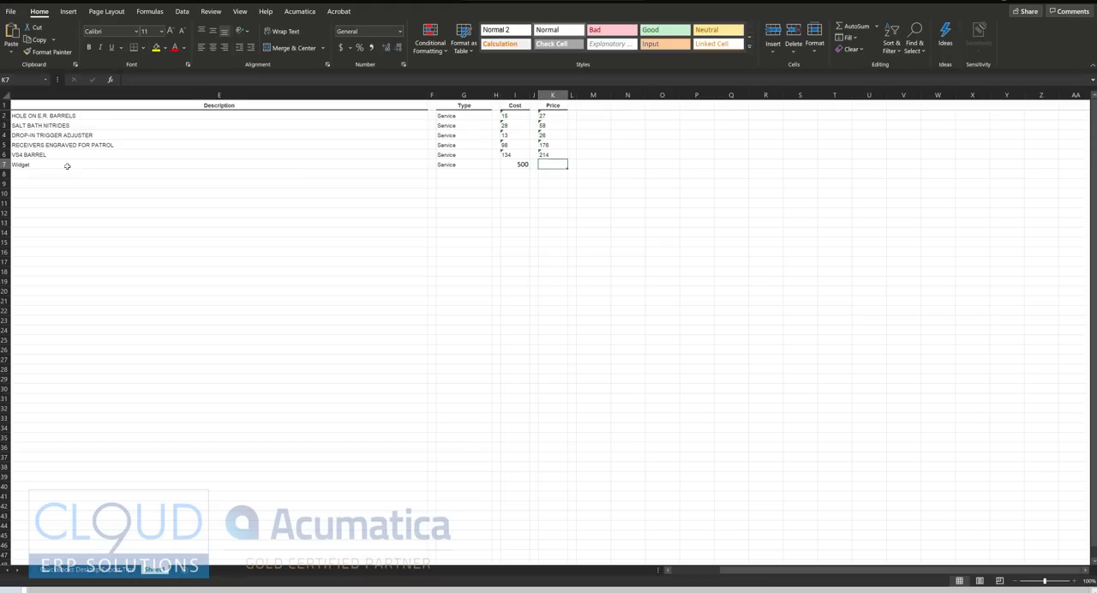
type("60")
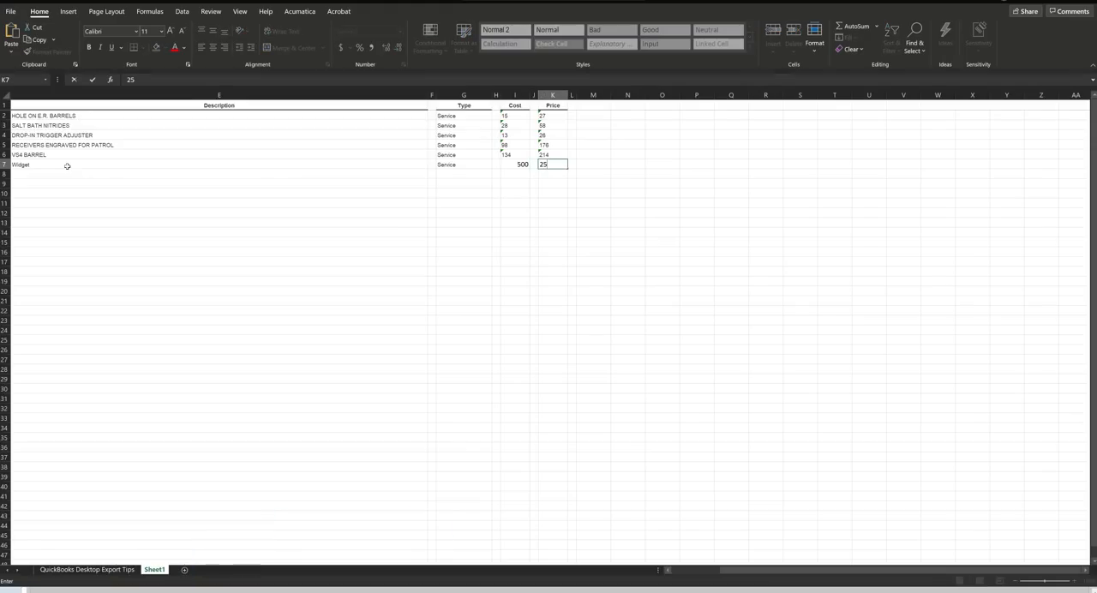
key("BackSpace")
key("BackSpace")
type("750")
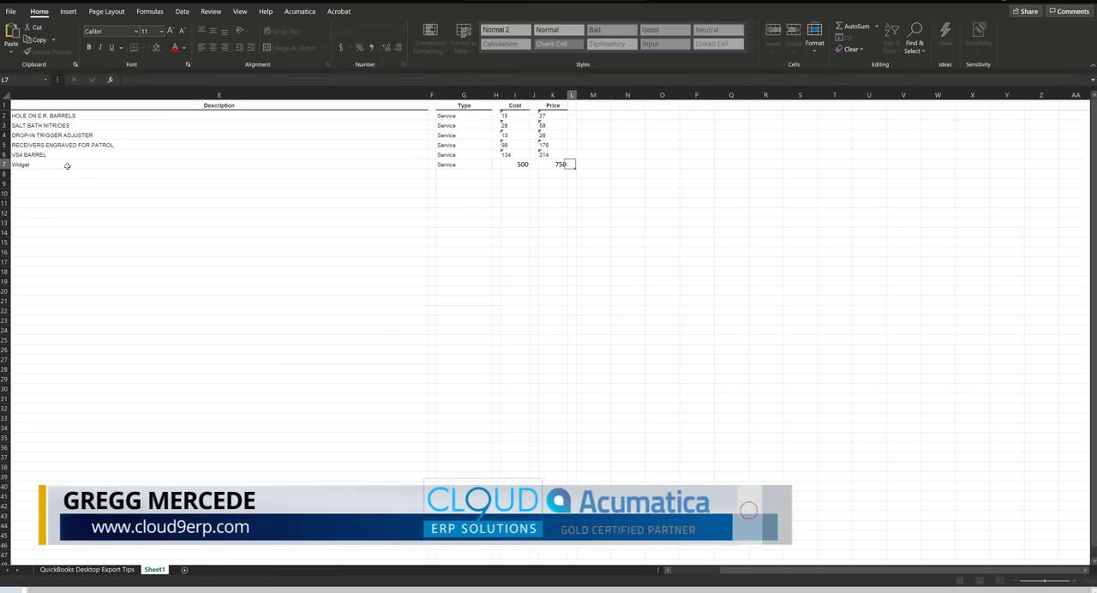
key("Tab")
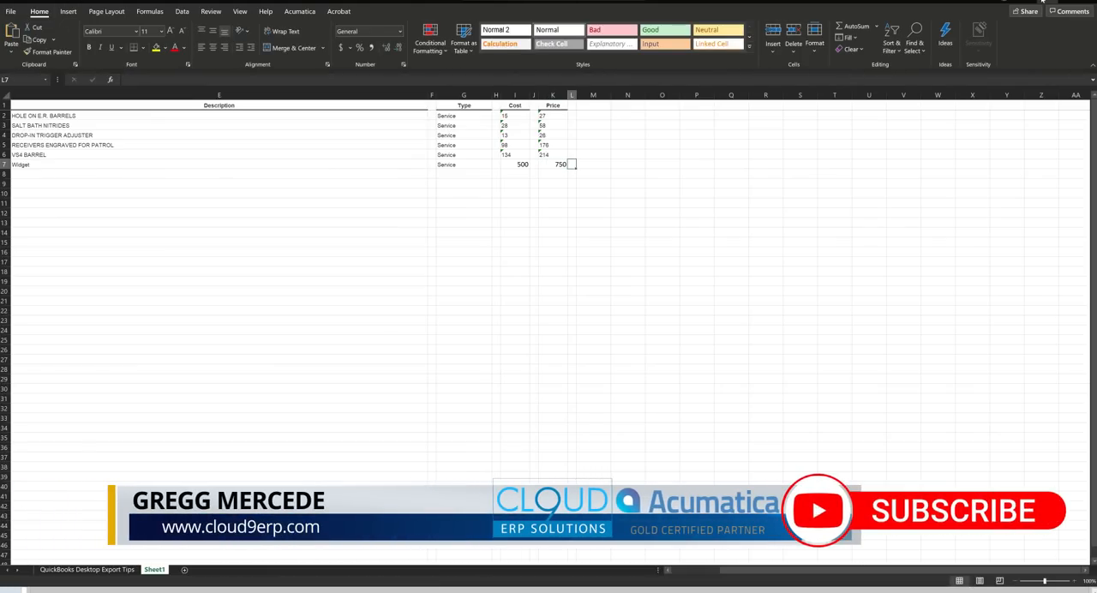
left_click(1046, 2)
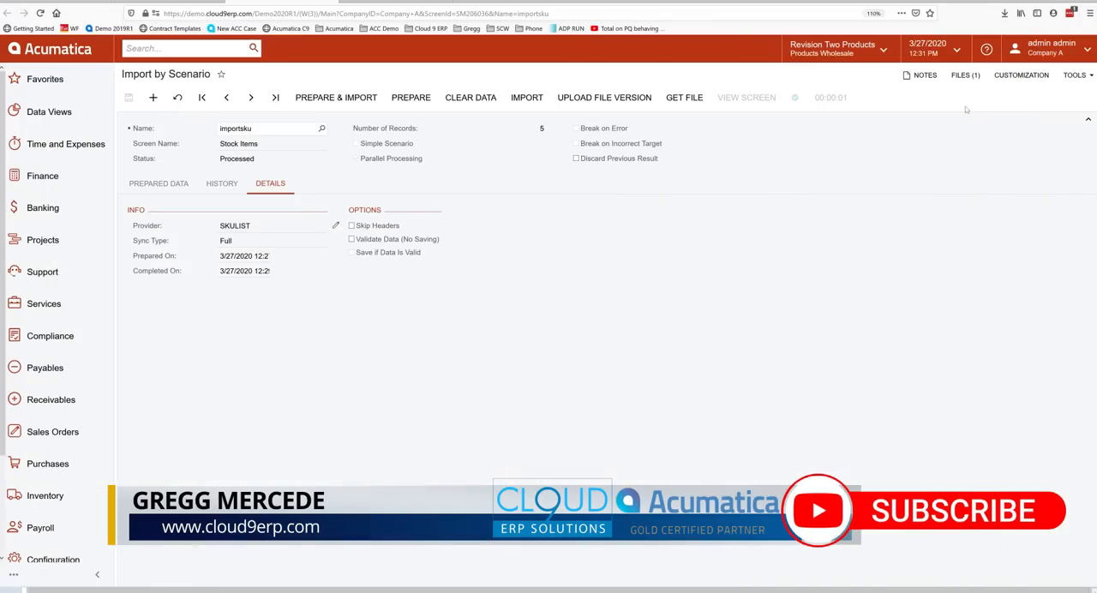
Upload the edited SKU workbook as a new file version and prepare the importsku data again.
left_click(602, 97)
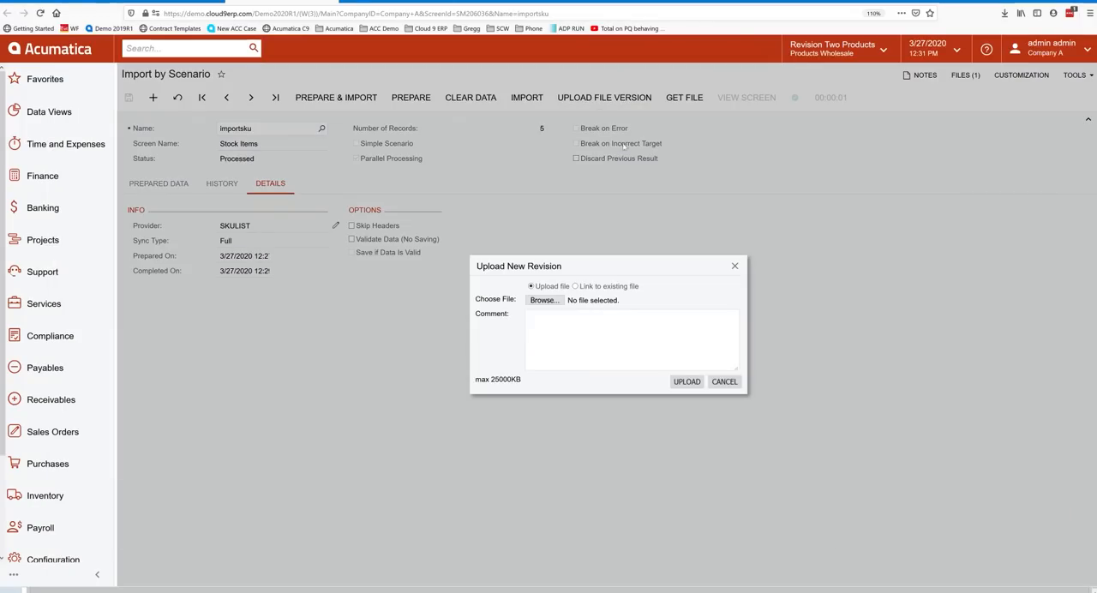
left_click(550, 300)
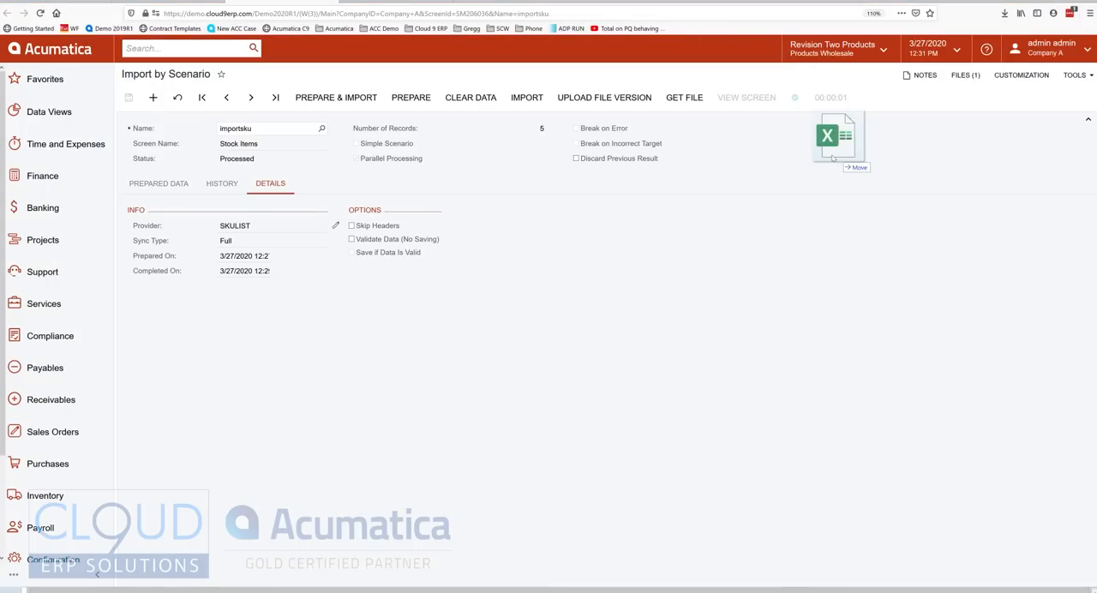
left_click_drag(831, 158, 793, 153)
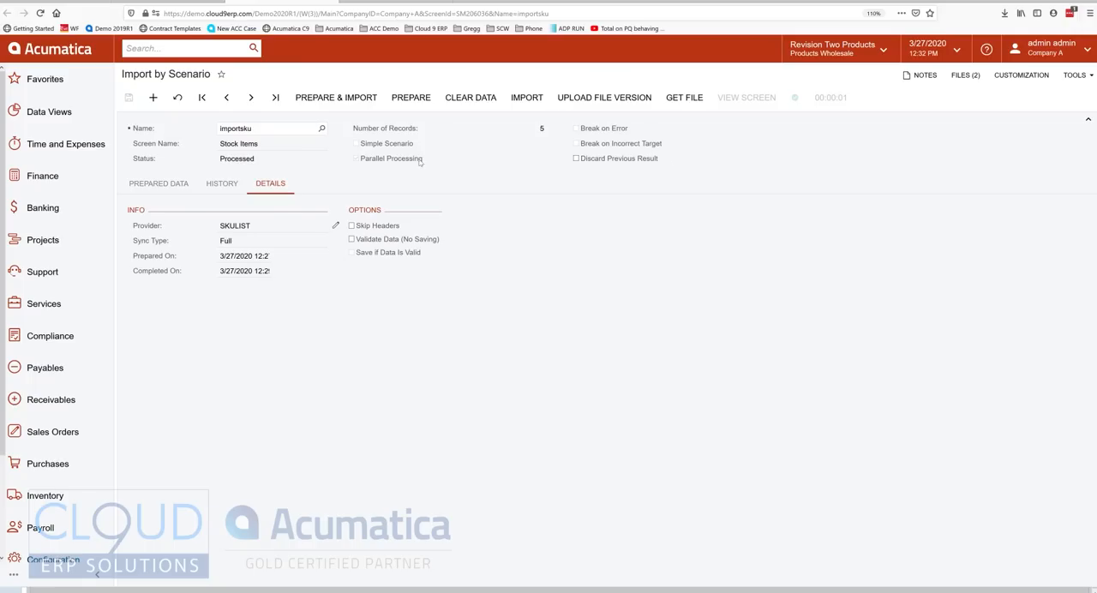
left_click(153, 186)
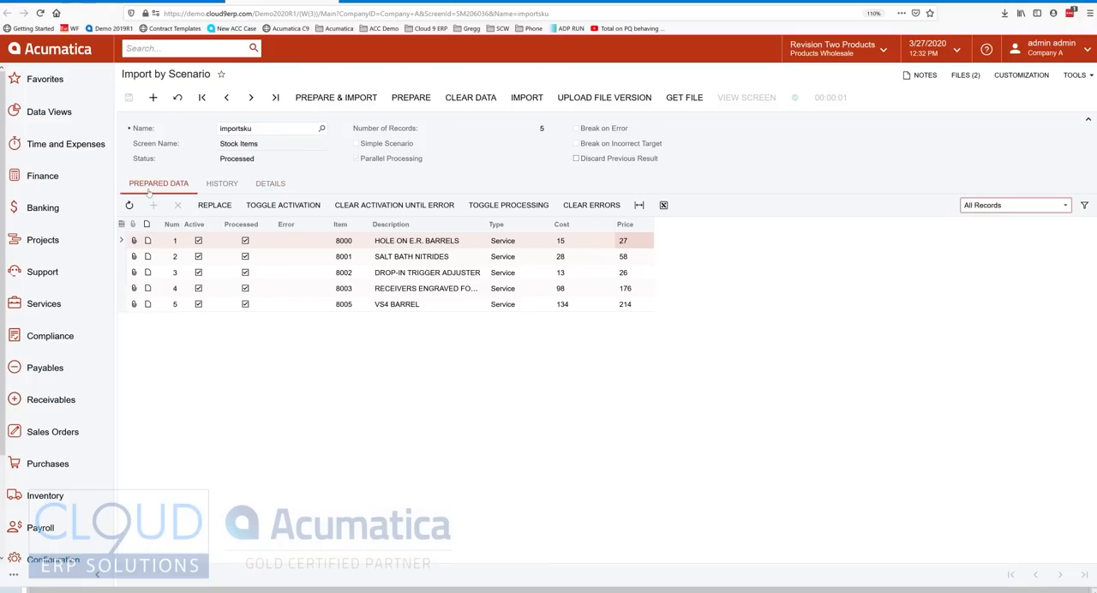
left_click(411, 96)
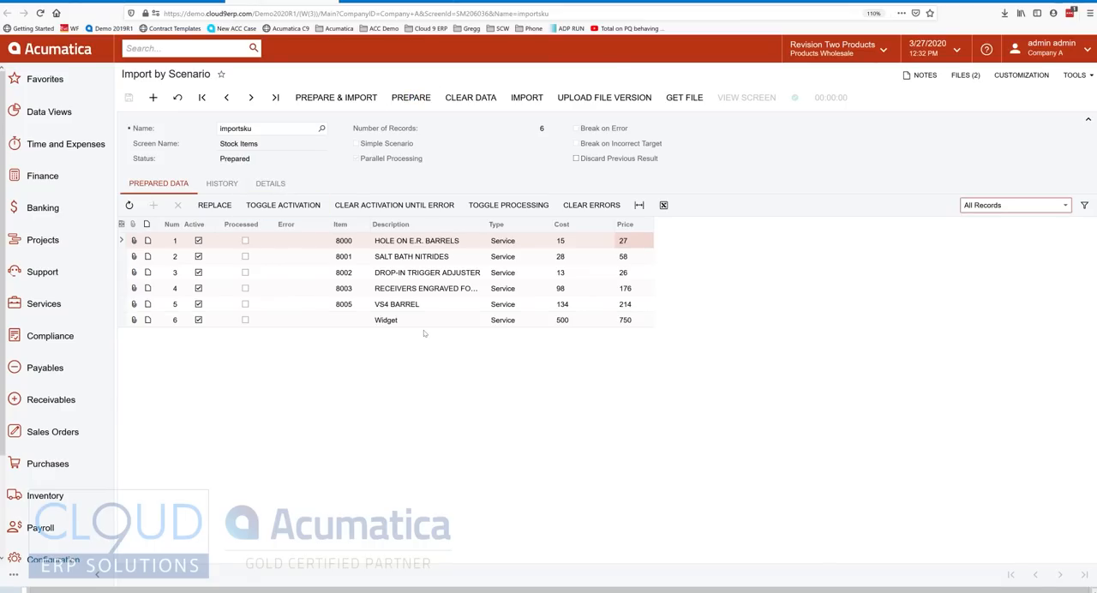
Check the Widget row's cost and price in the prepared data, enter 80006 as its item, and save.
left_click(558, 322)
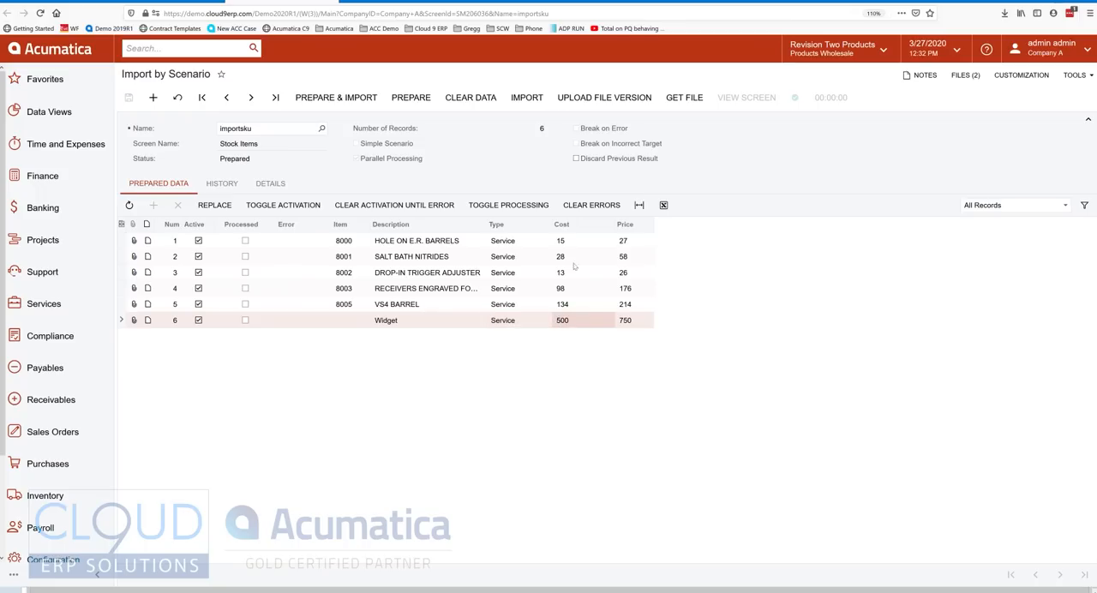
left_click(623, 321)
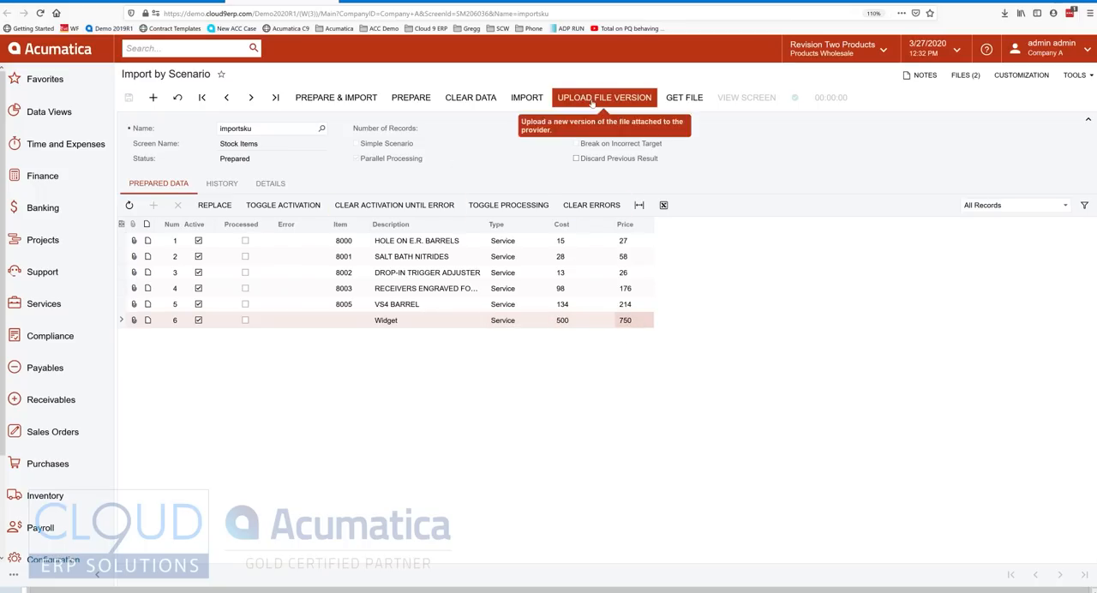
left_click(345, 320)
type("80006")
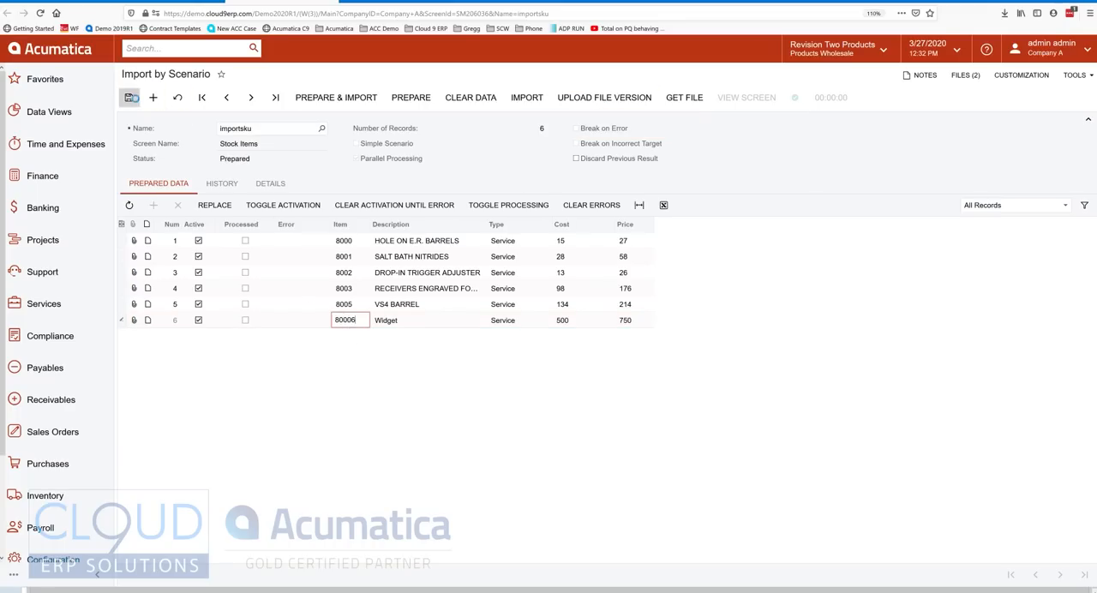
left_click(128, 97)
Activate only the Widget row in the prepared data, save the selection, and import it.
left_click(282, 205)
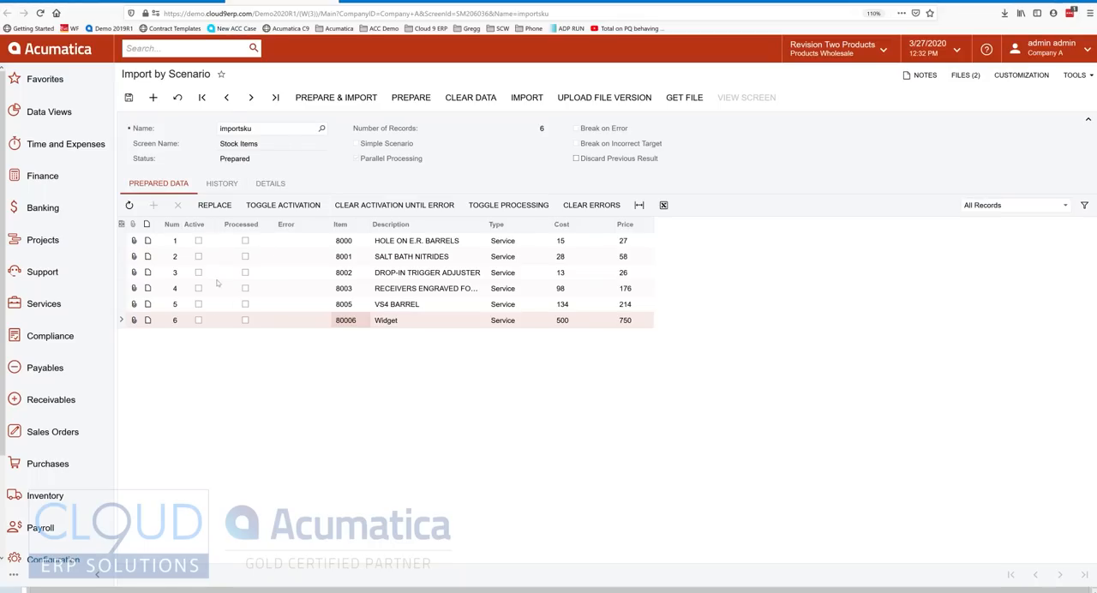
left_click(199, 321)
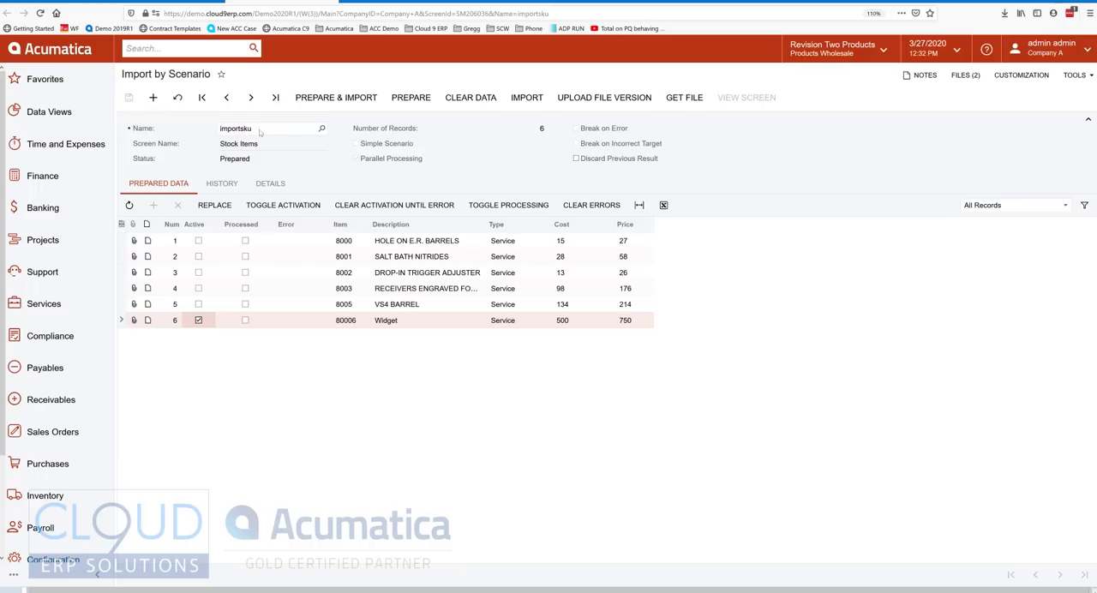
left_click(524, 98)
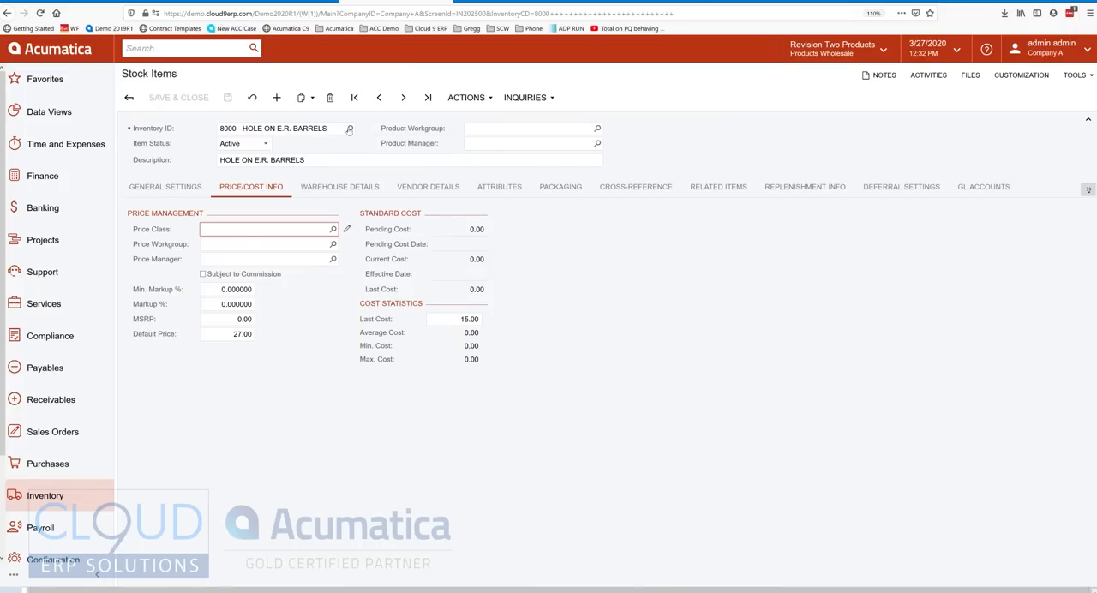
Look up inventory ID 80006 in Stock Items, open it, and review its general settings.
left_click(349, 129)
type("80006")
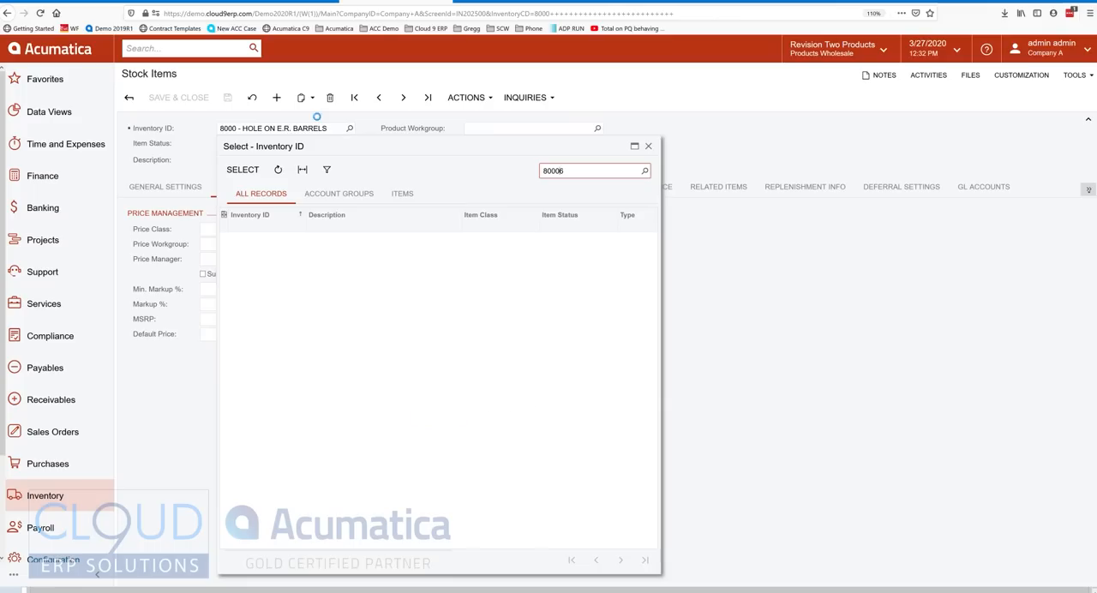
double_click(266, 245)
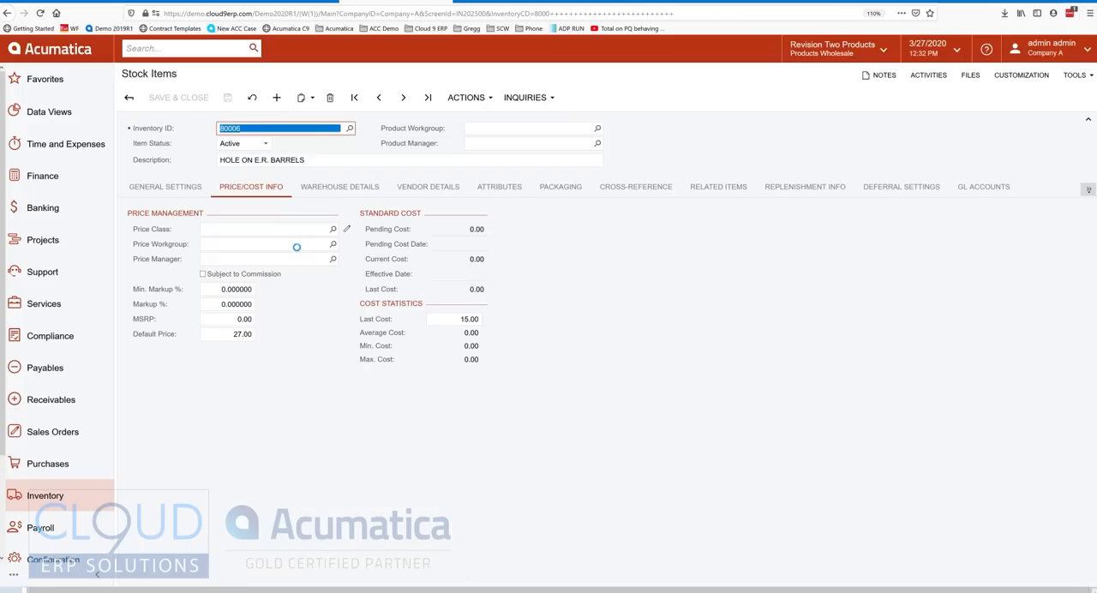
left_click(180, 190)
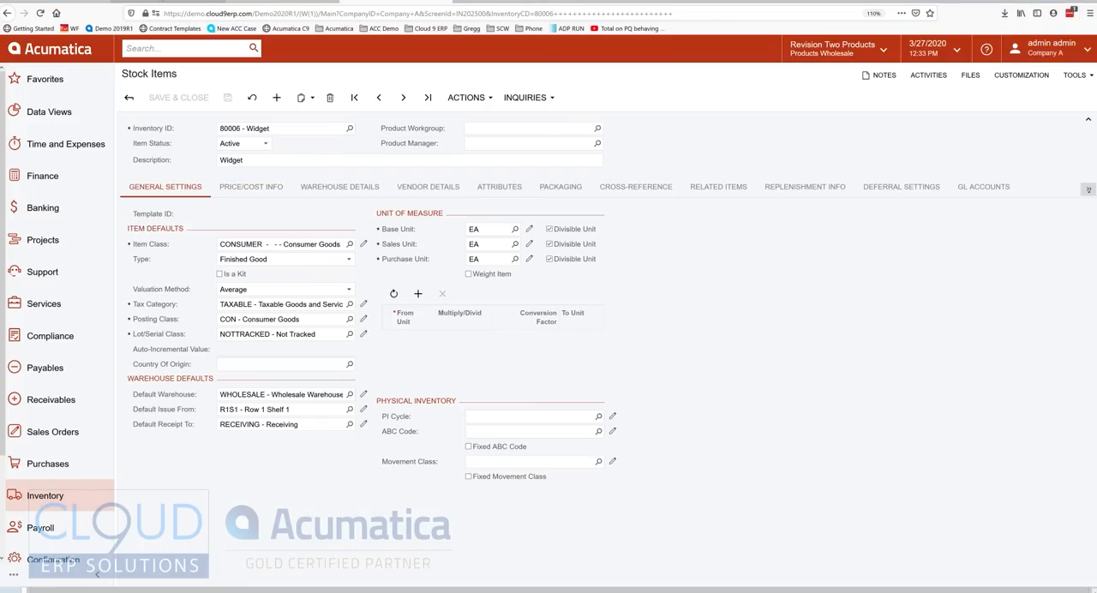
Switch to the importsku mapping in Import Scenarios and view the convertvendorid substitution list.
left_click(159, 3)
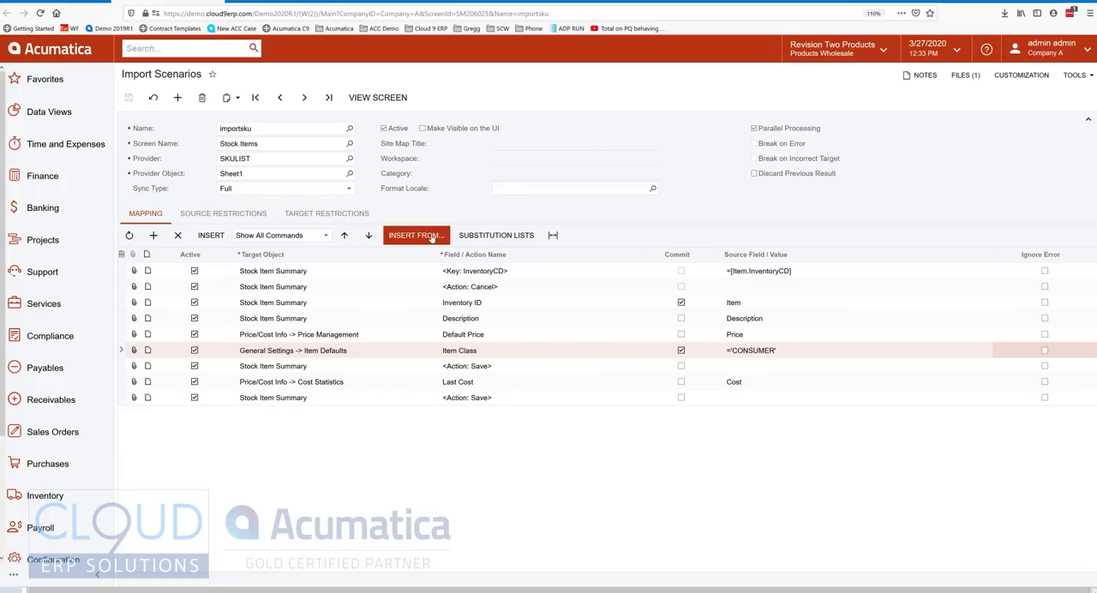
left_click(499, 240)
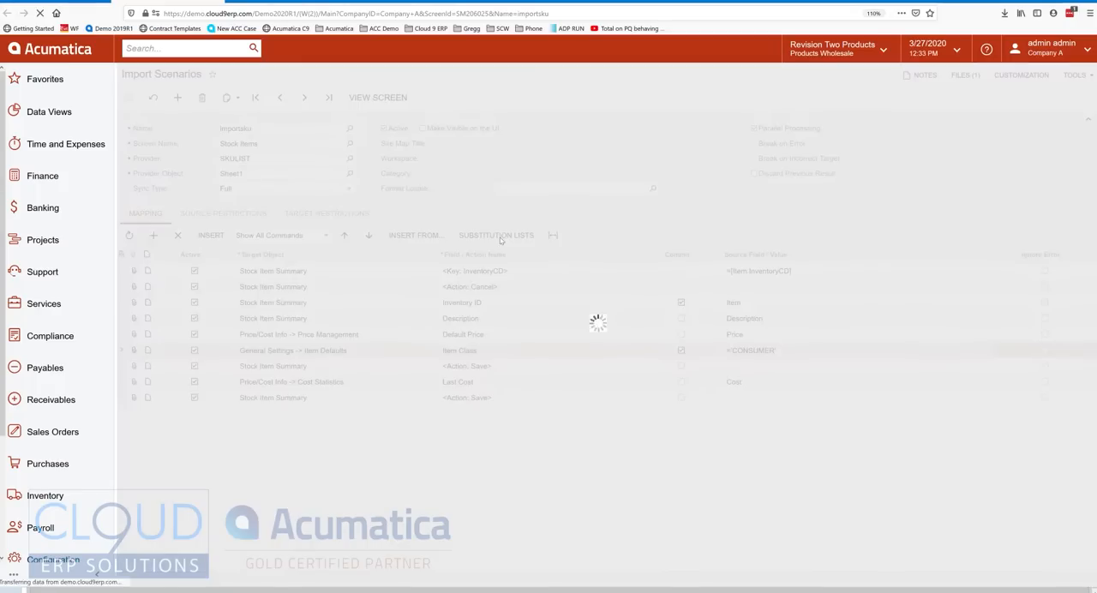
left_click(610, 262)
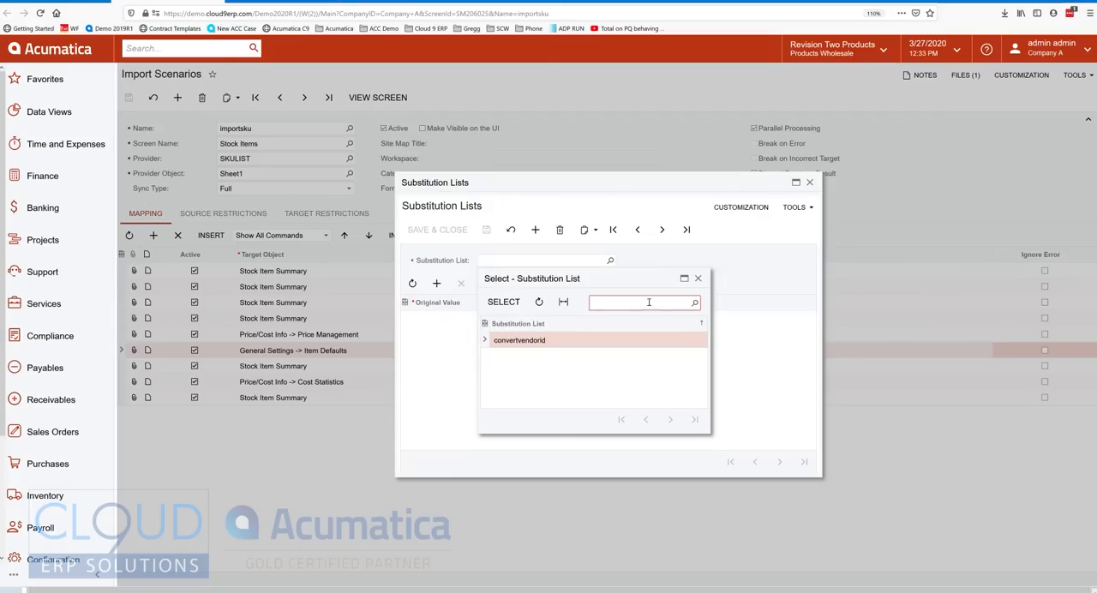
left_click(697, 277)
left_click(611, 261)
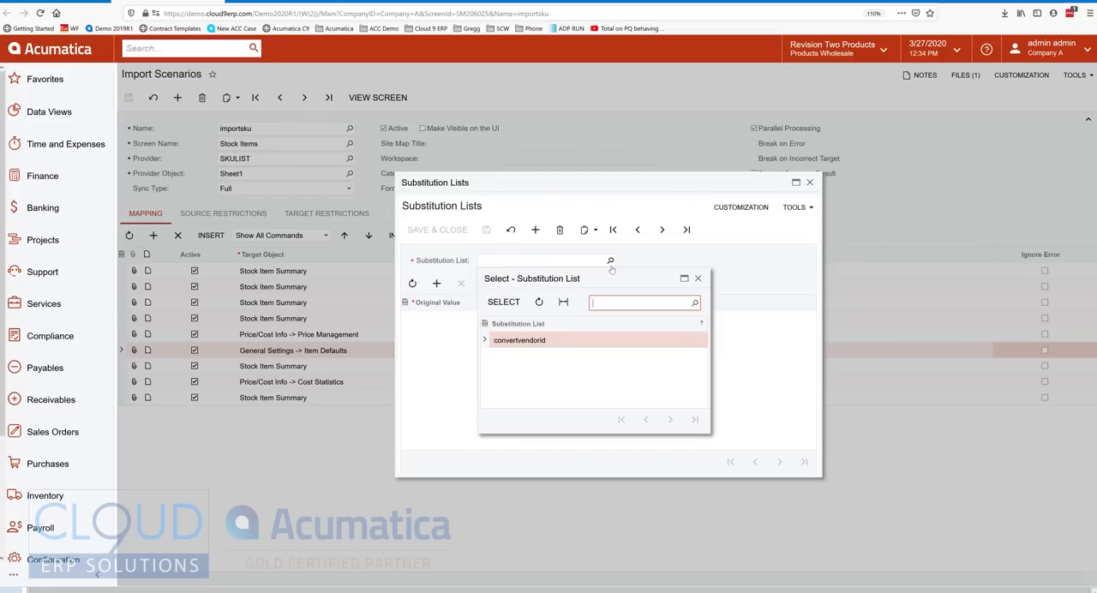
double_click(521, 341)
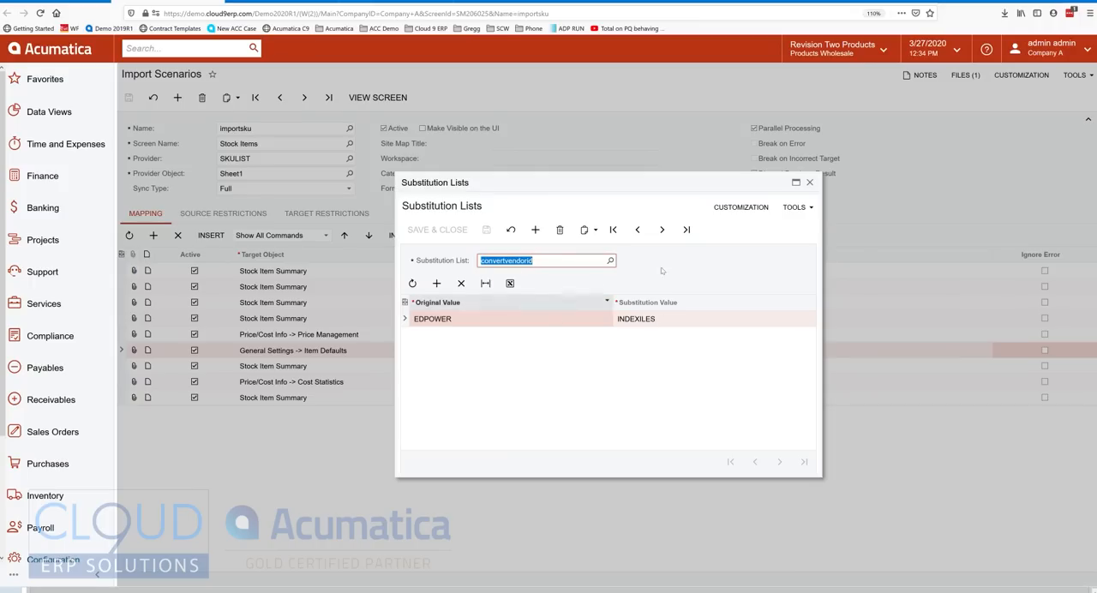
left_click(809, 183)
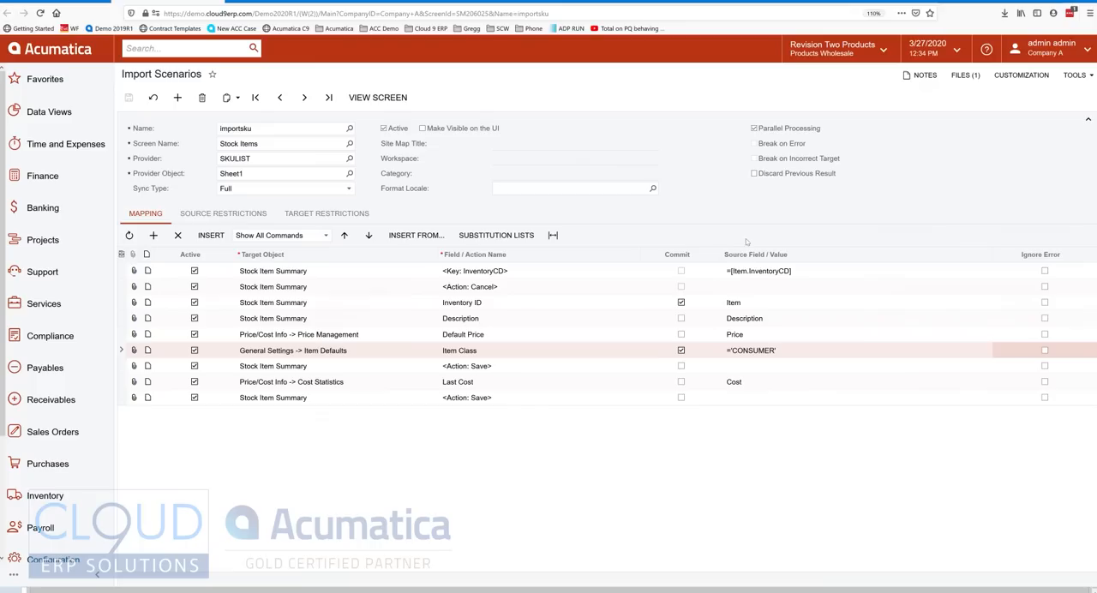
Reopen the convertvendorid substitution list, examine its original and substitution values, and close it.
left_click(498, 235)
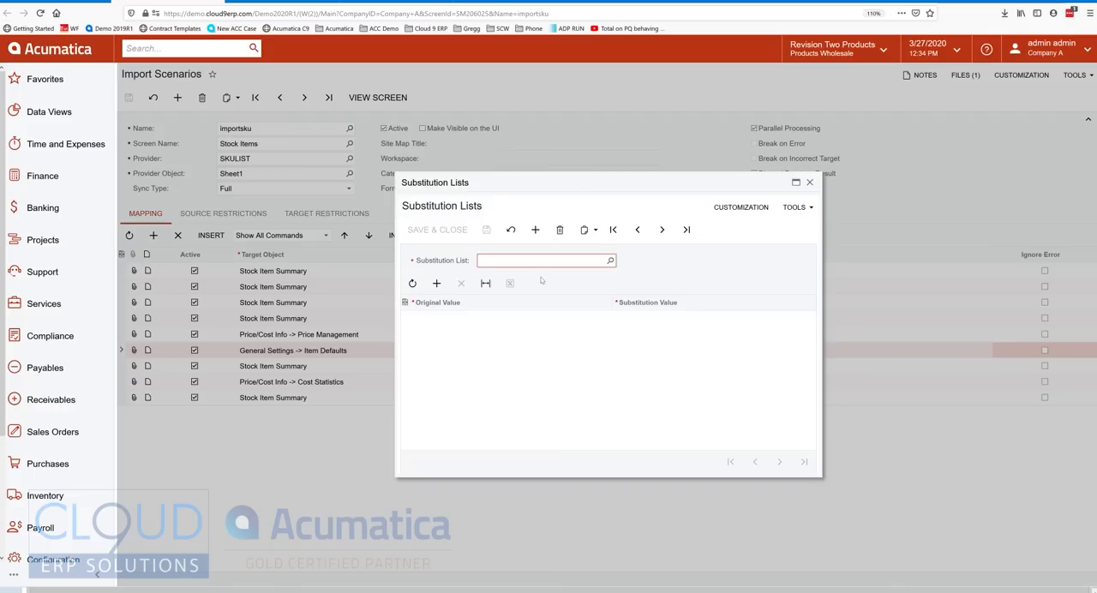
left_click(611, 261)
double_click(515, 334)
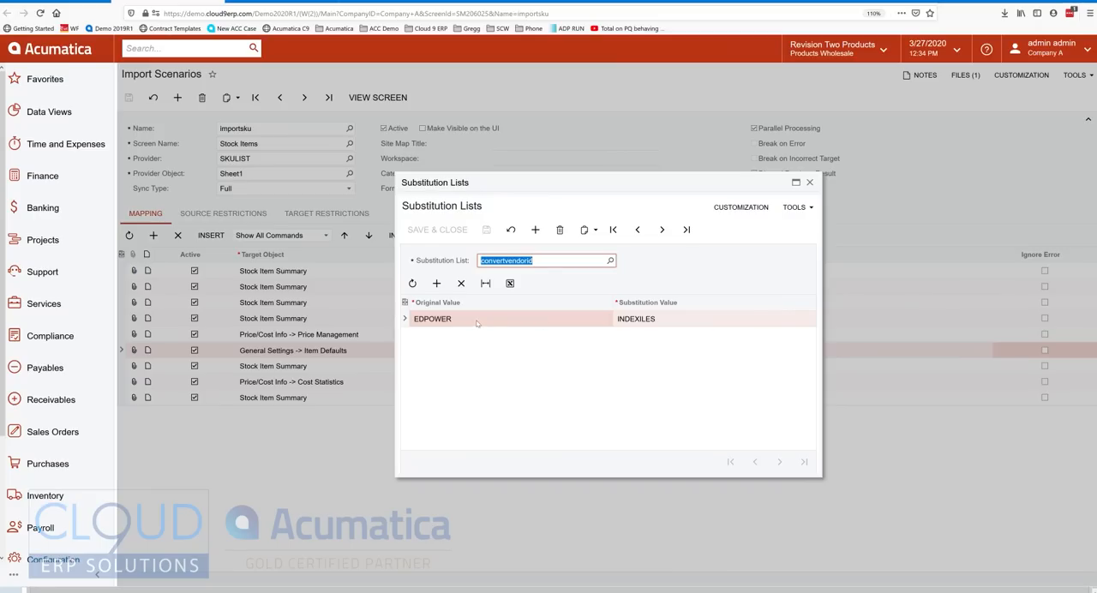
left_click(809, 182)
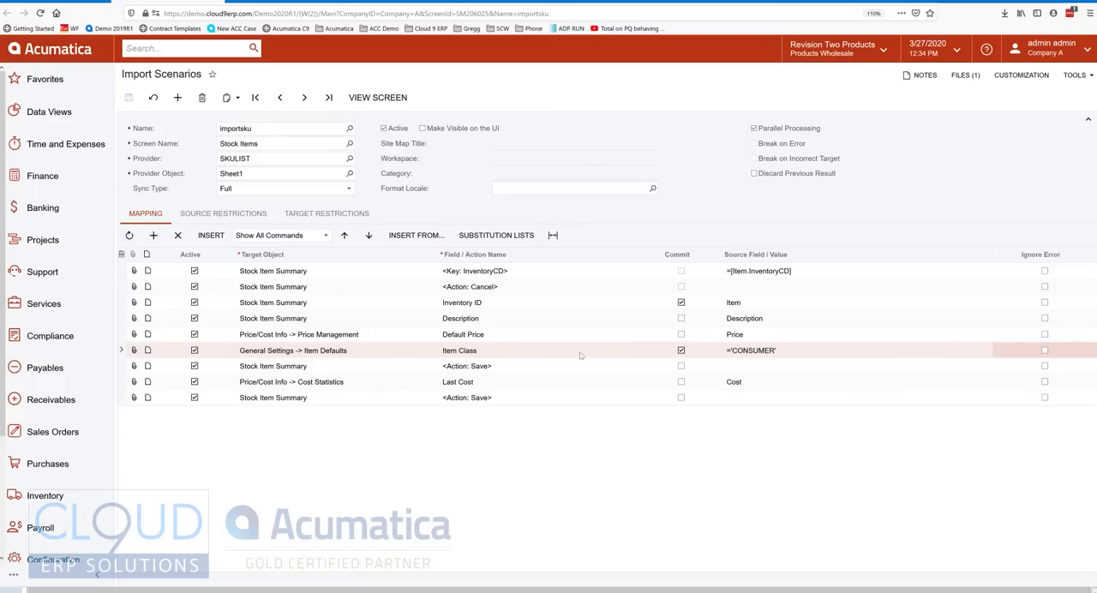
Open the formula editor for the Item Class source value and select convertvendorid among the available substitution lists.
left_click(814, 350)
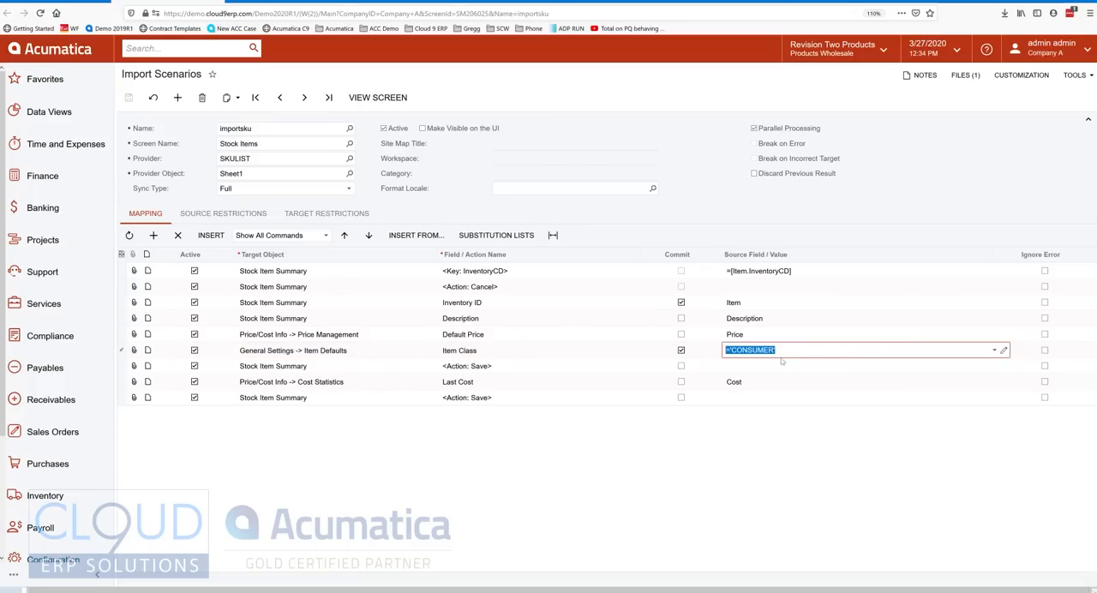
left_click(1004, 350)
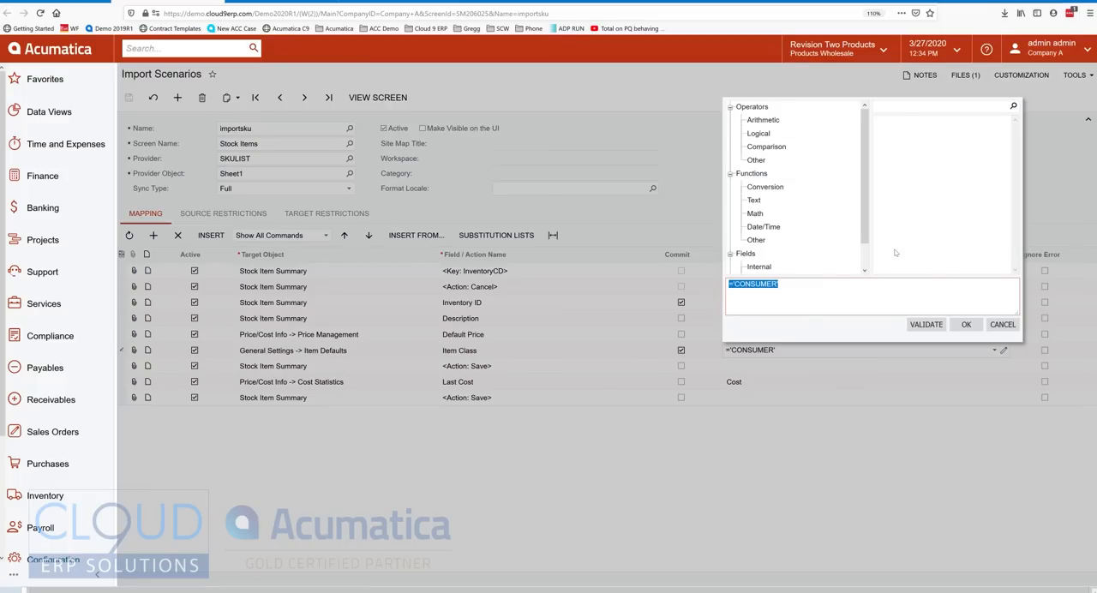
left_click_drag(866, 175, 871, 246)
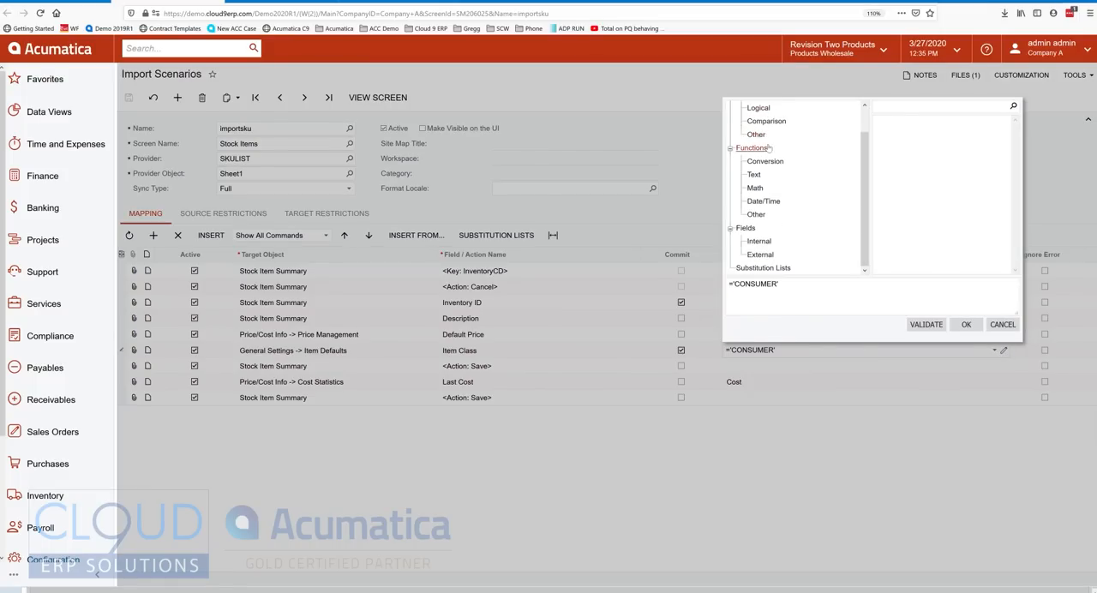
left_click(766, 268)
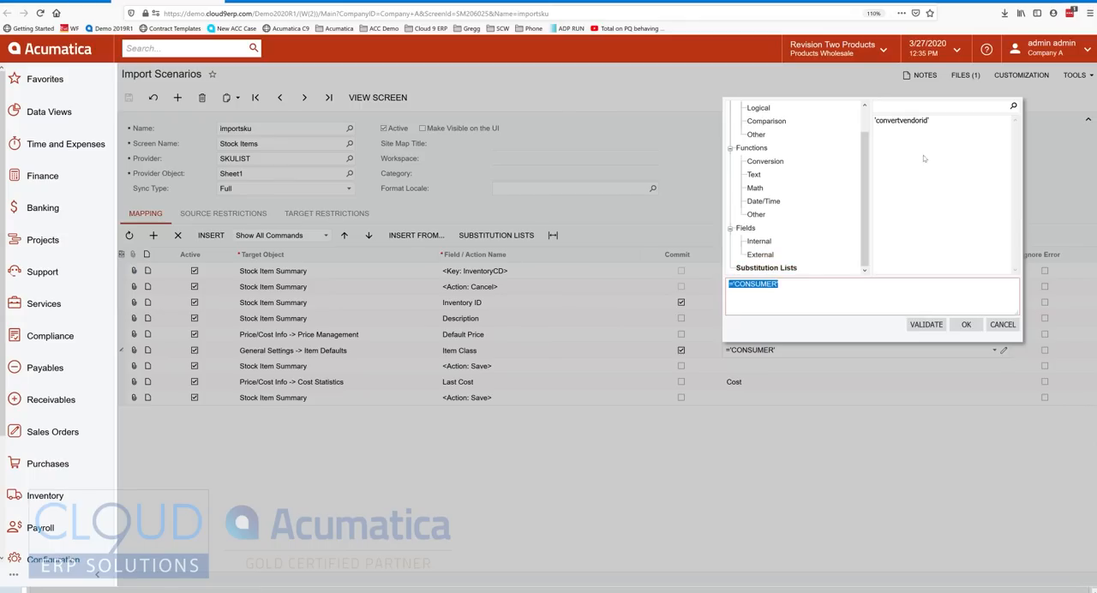
left_click(917, 120)
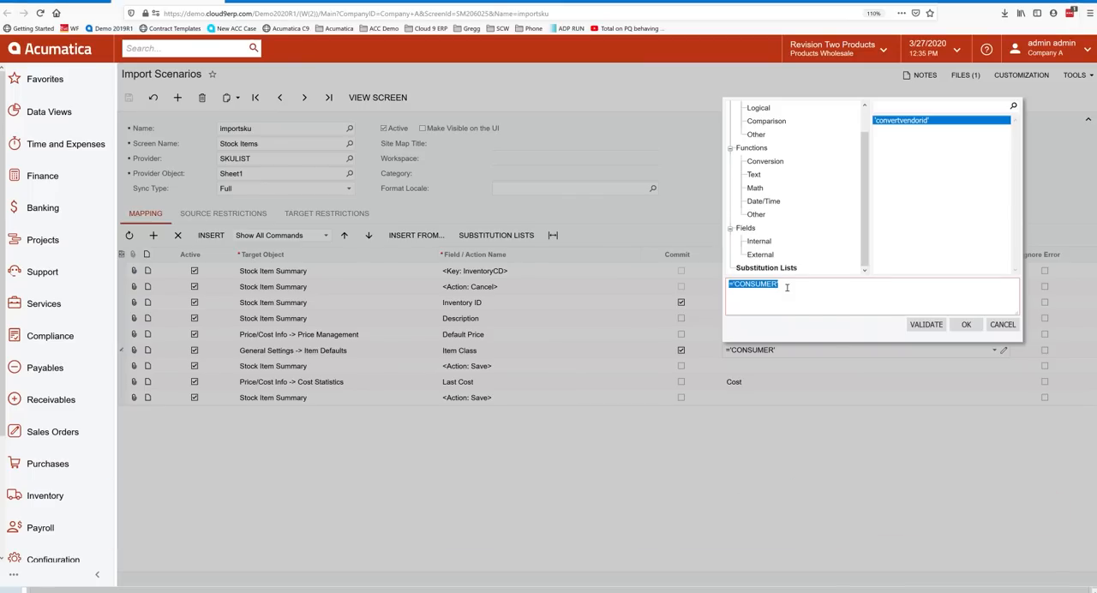
left_click(787, 287)
scroll(855, 129, "up", 1)
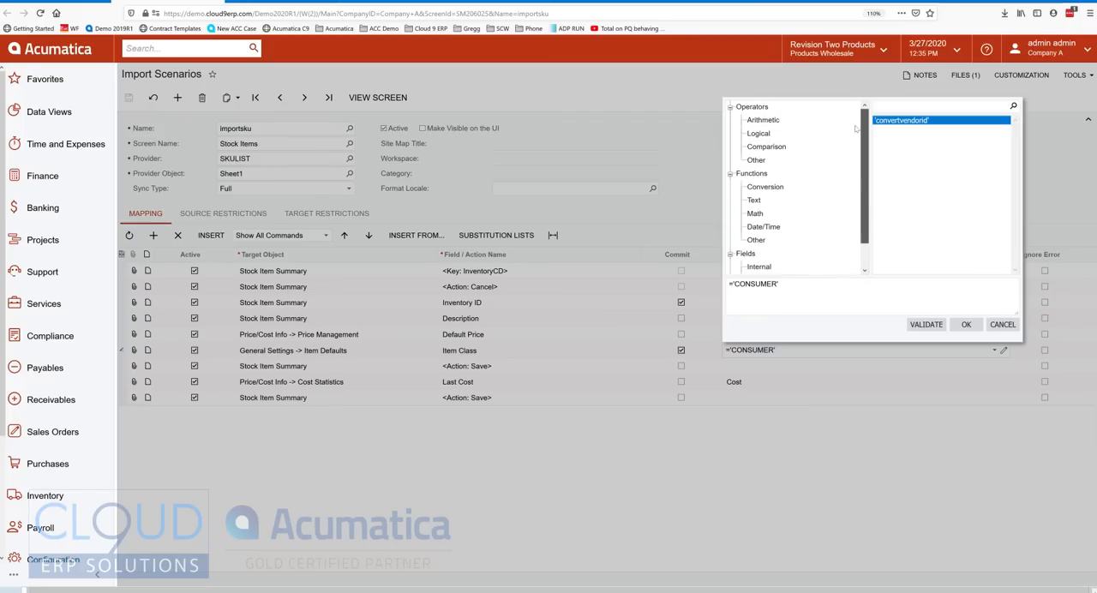
Review the arithmetic and logical operators and the IIf and SubstituteAll functions, and close the formula editor without changes.
left_click(765, 120)
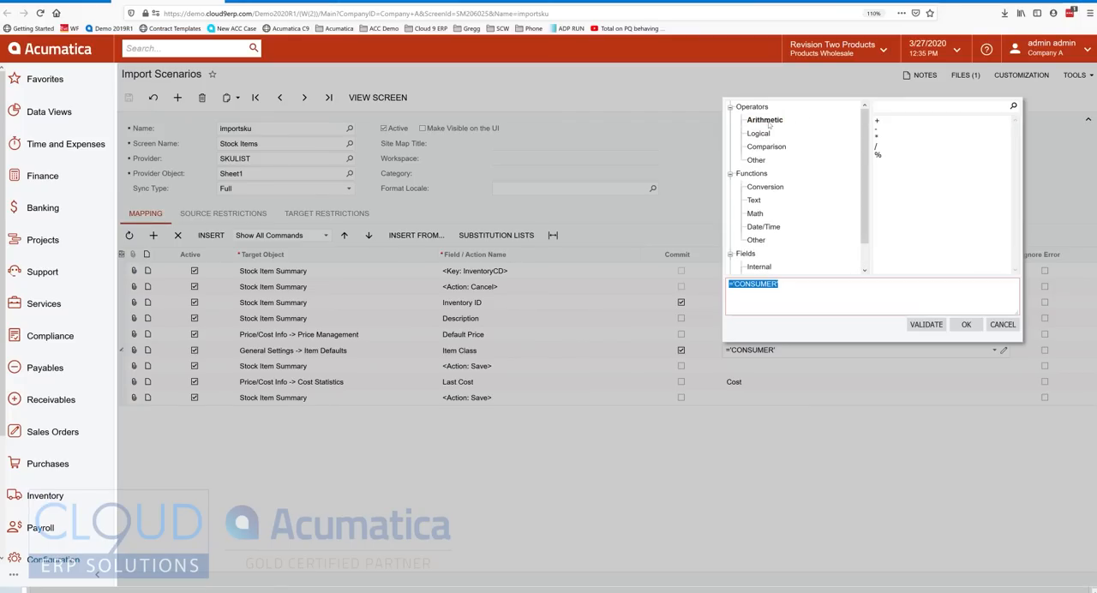
left_click(761, 135)
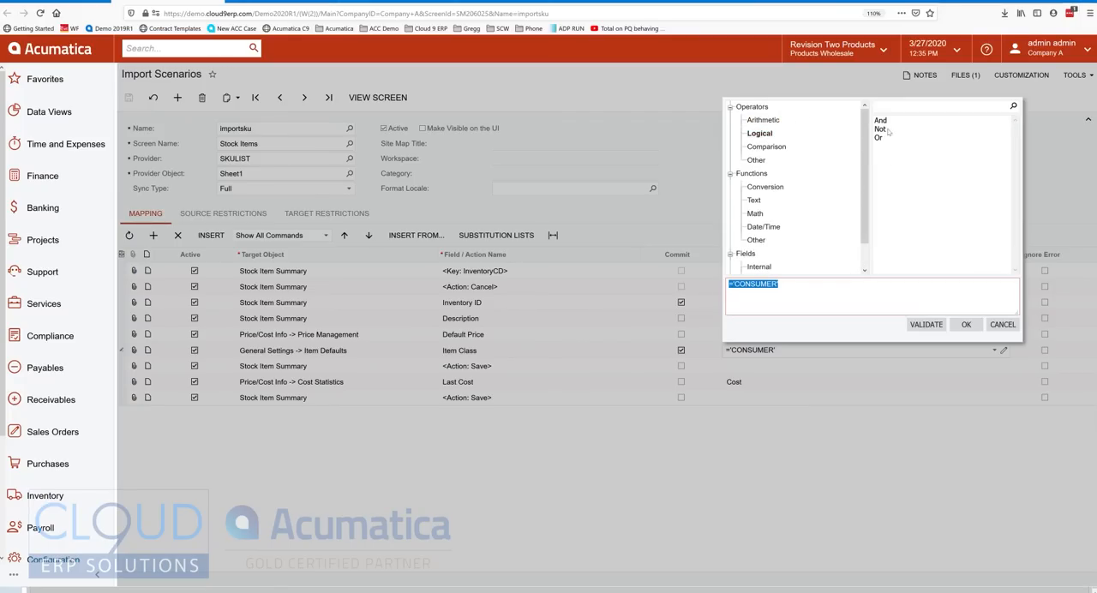
left_click(762, 137)
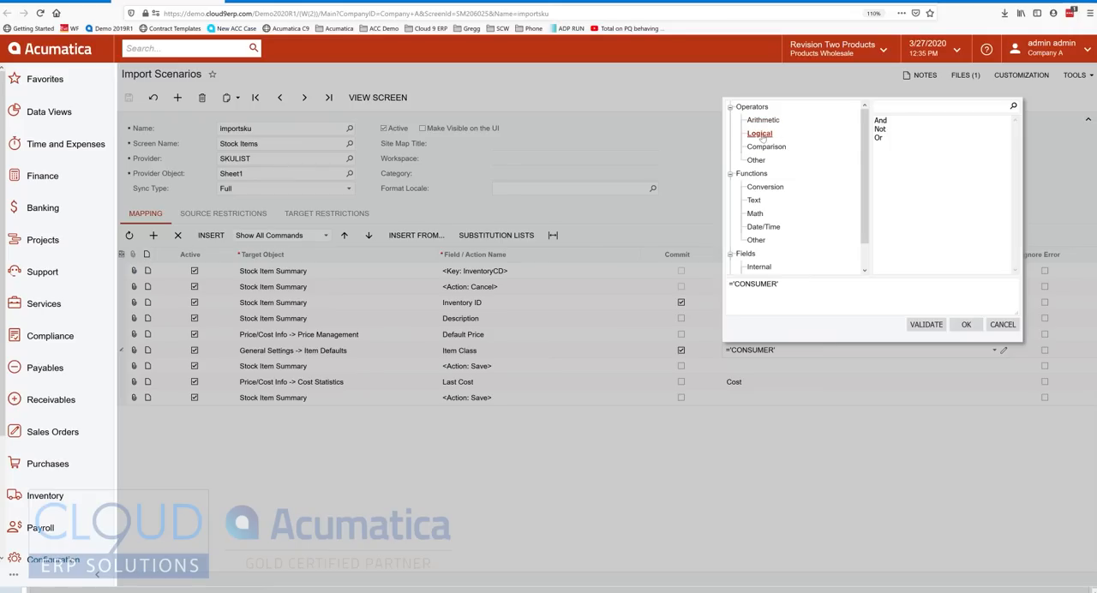
left_click(756, 240)
left_click(904, 121)
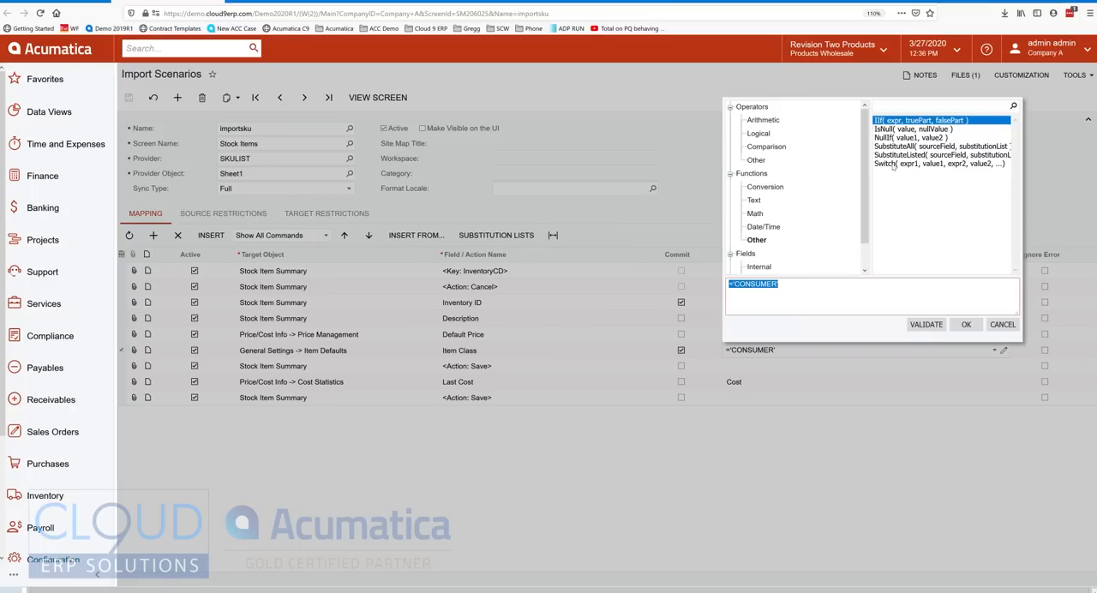
left_click(909, 147)
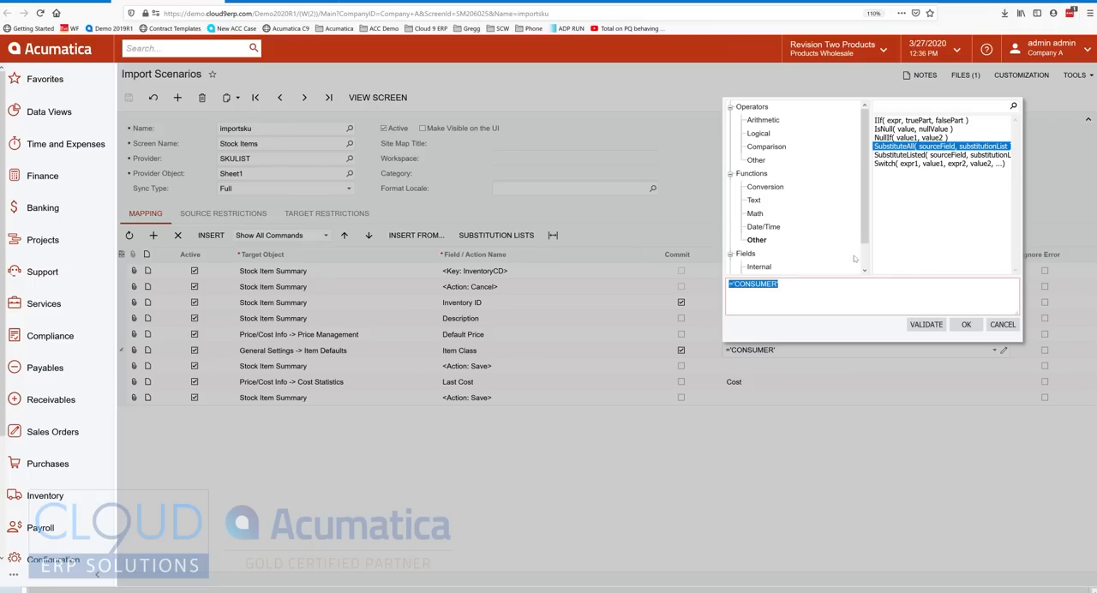
left_click_drag(865, 207, 847, 252)
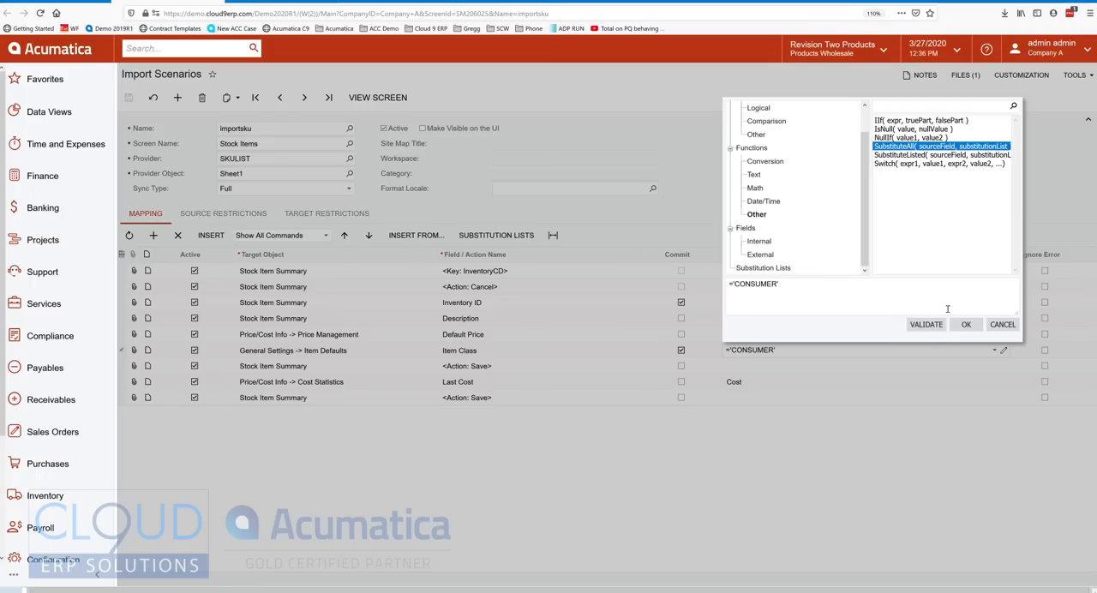
left_click(1002, 324)
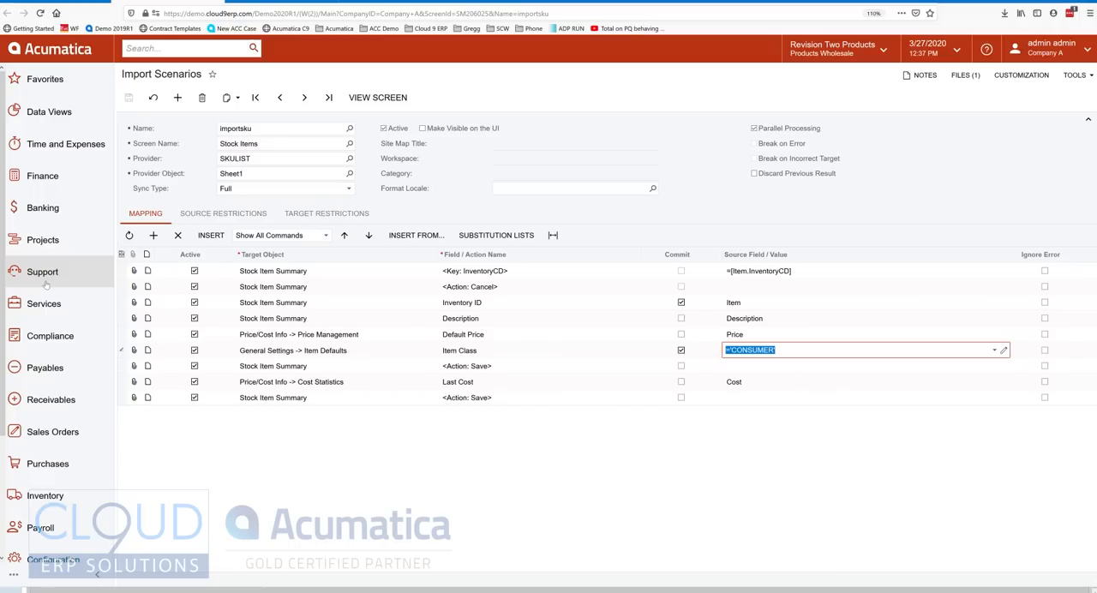
Go to Process Import Scenarios and select the Import AR Cash Sale and Import AR Contracts scenarios.
left_click(171, 47)
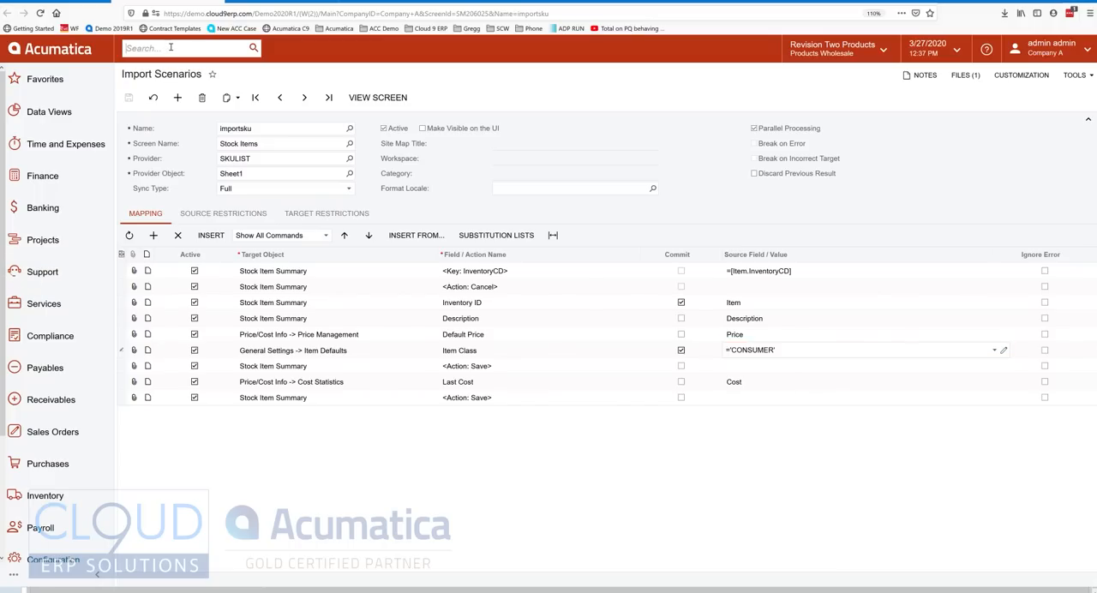
type("import sc")
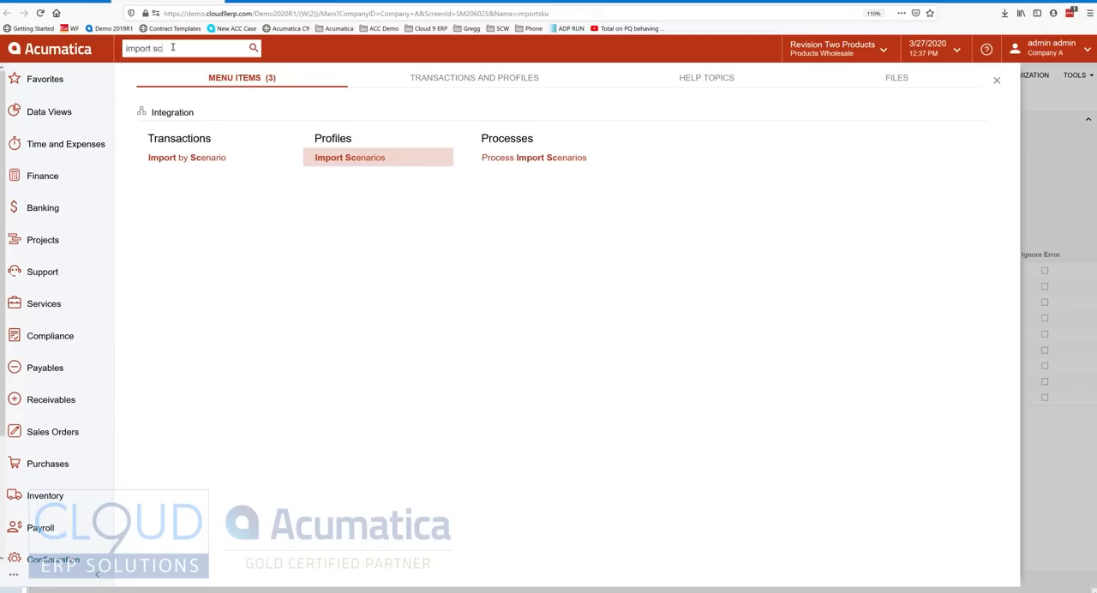
left_click(531, 160)
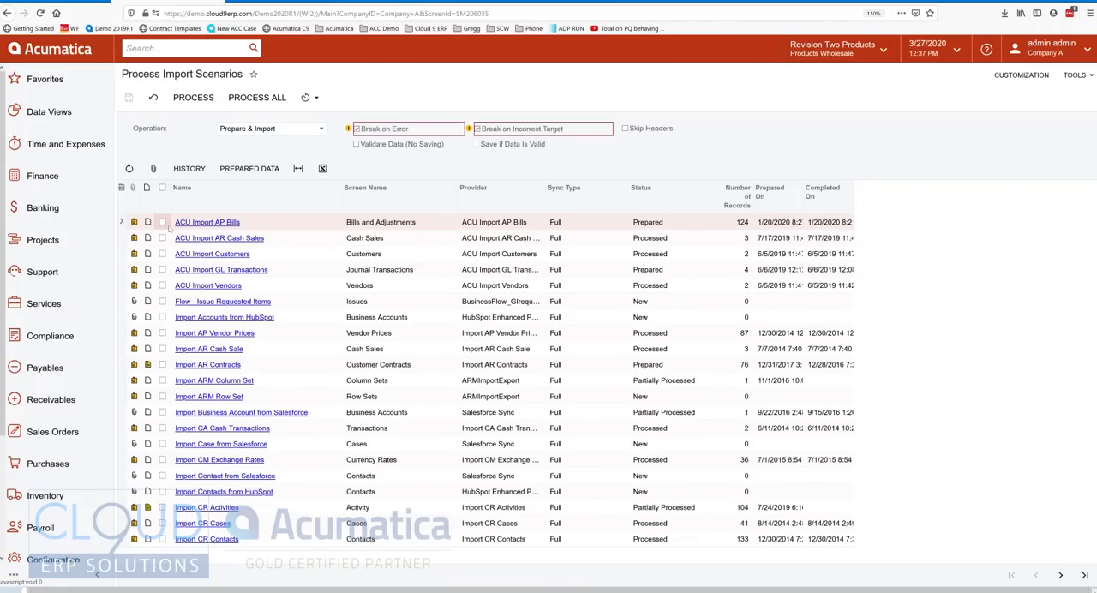
left_click(162, 349)
left_click(162, 364)
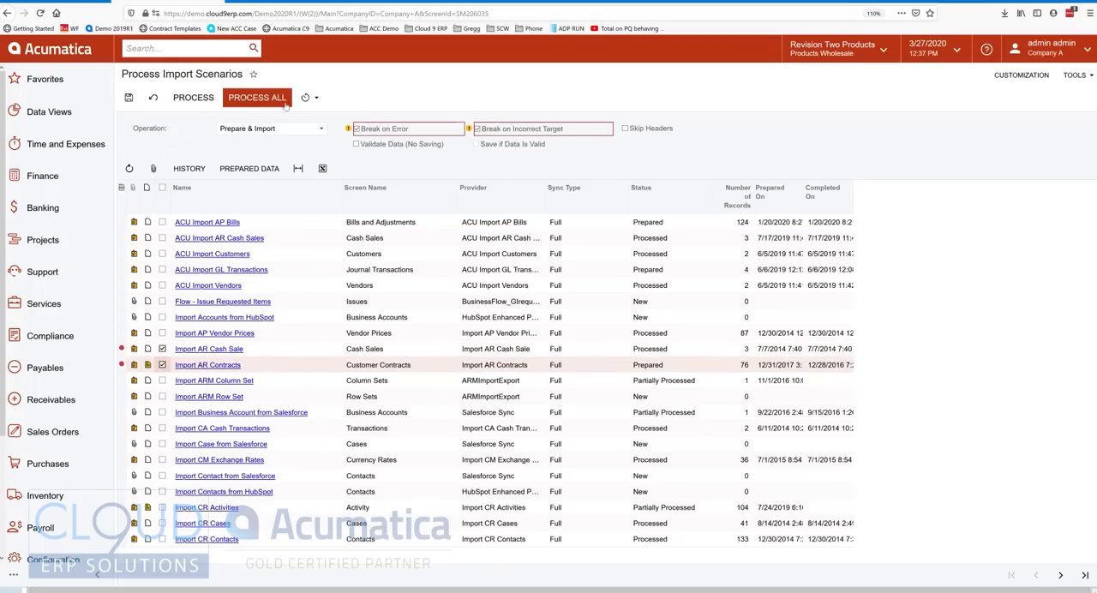
Review the available processing operations and schedule options for the import scenarios without changing them.
left_click(248, 128)
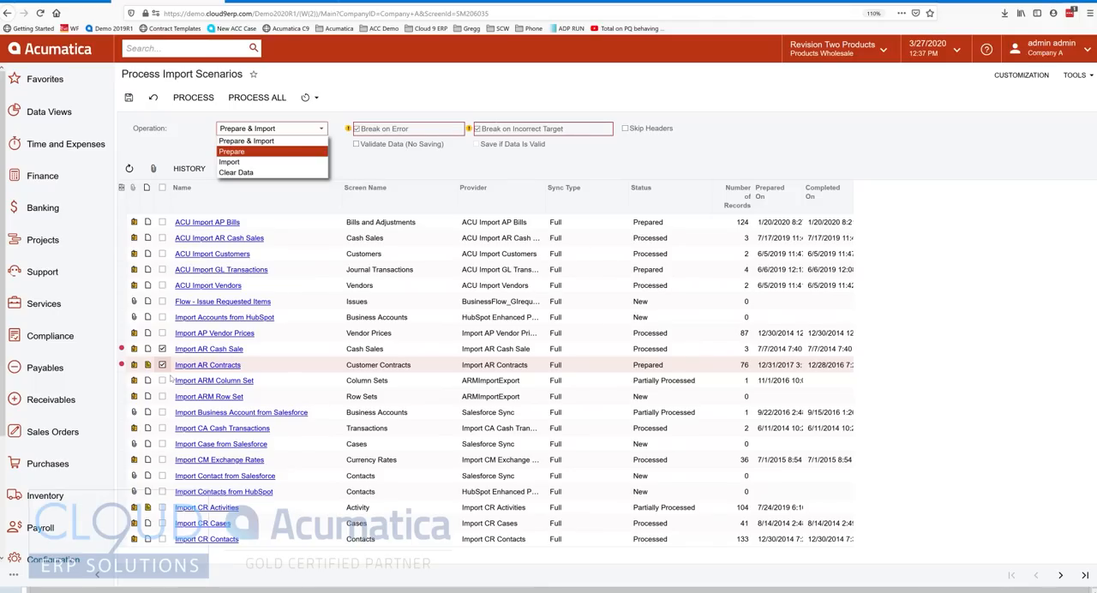
left_click(190, 152)
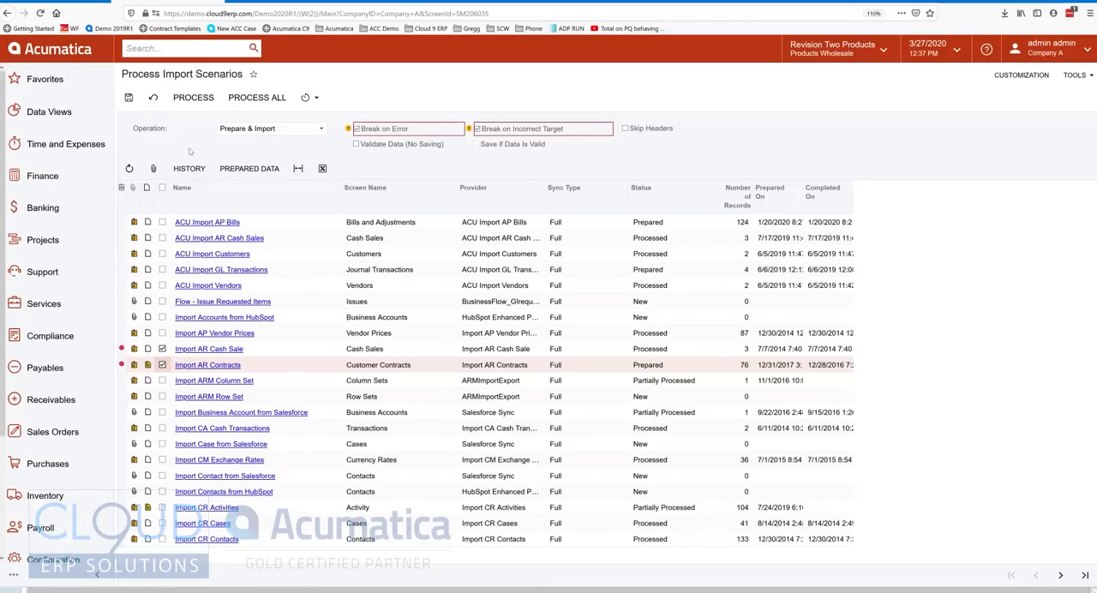
left_click(308, 97)
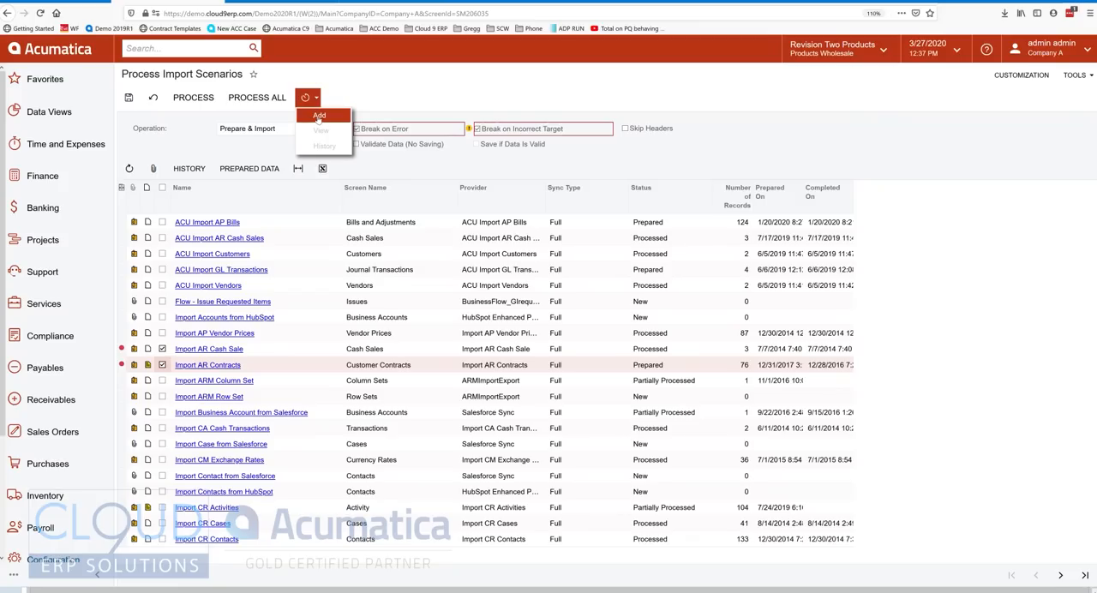
left_click(196, 142)
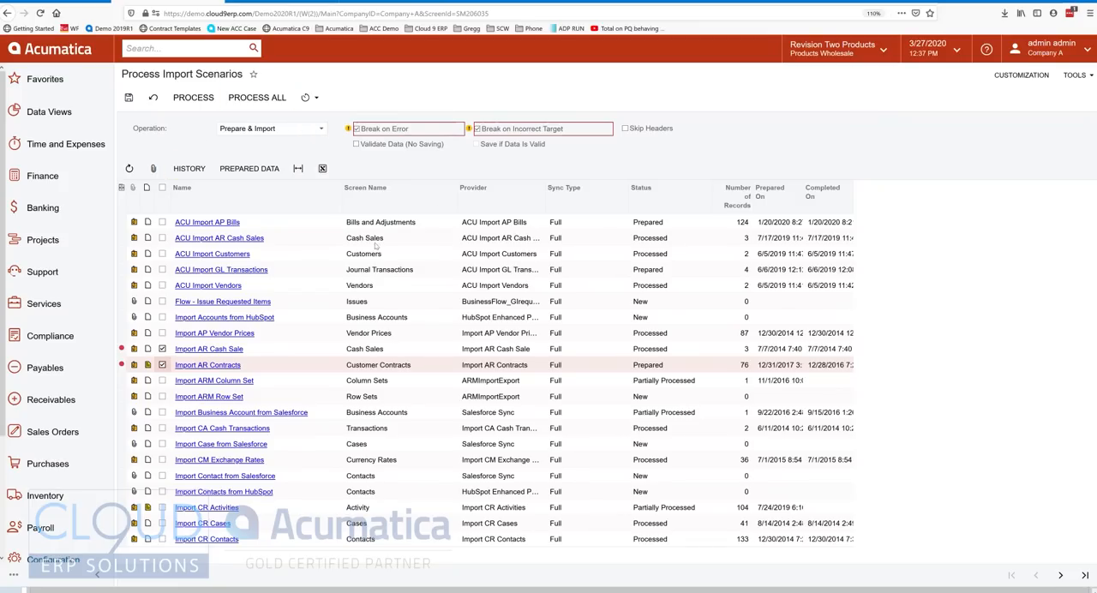
Examine the status, number of records, and completion date of the listed ACU import scenarios.
left_click(674, 224)
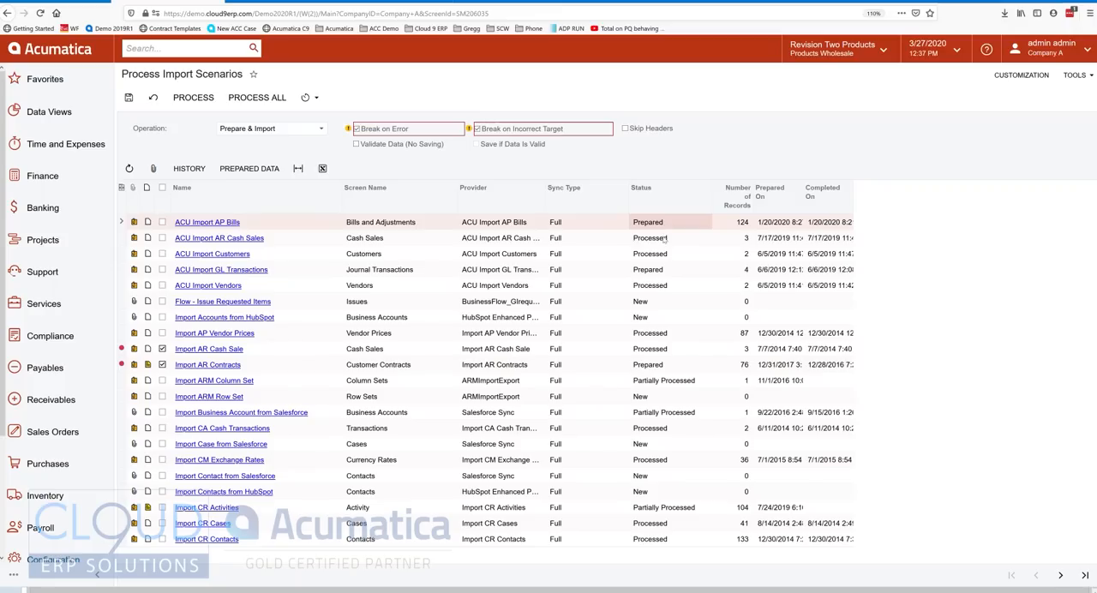
left_click(665, 253)
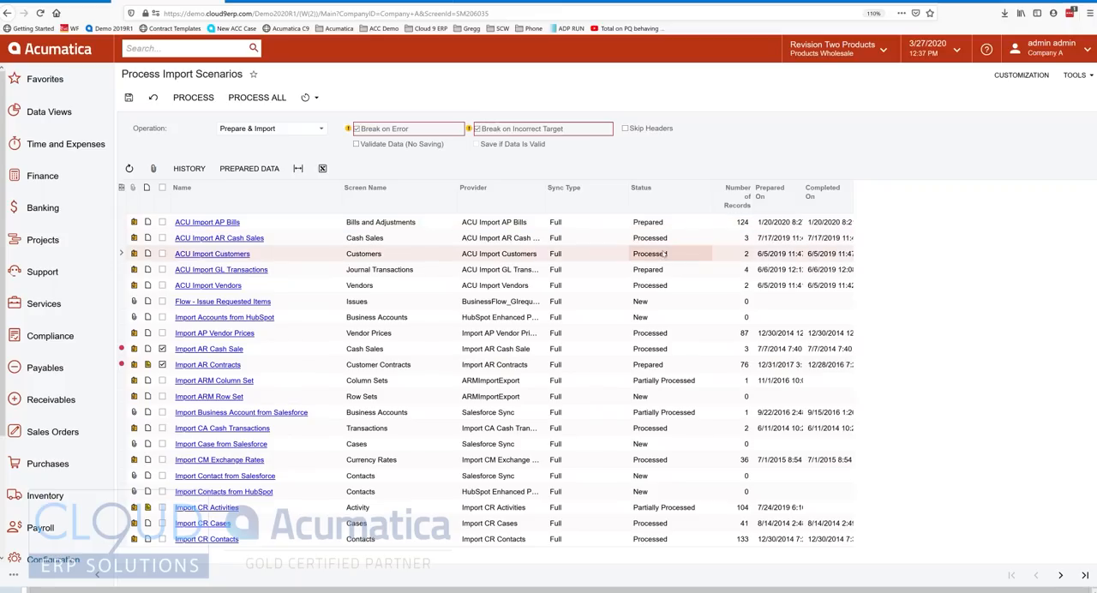
left_click(743, 223)
left_click(744, 271)
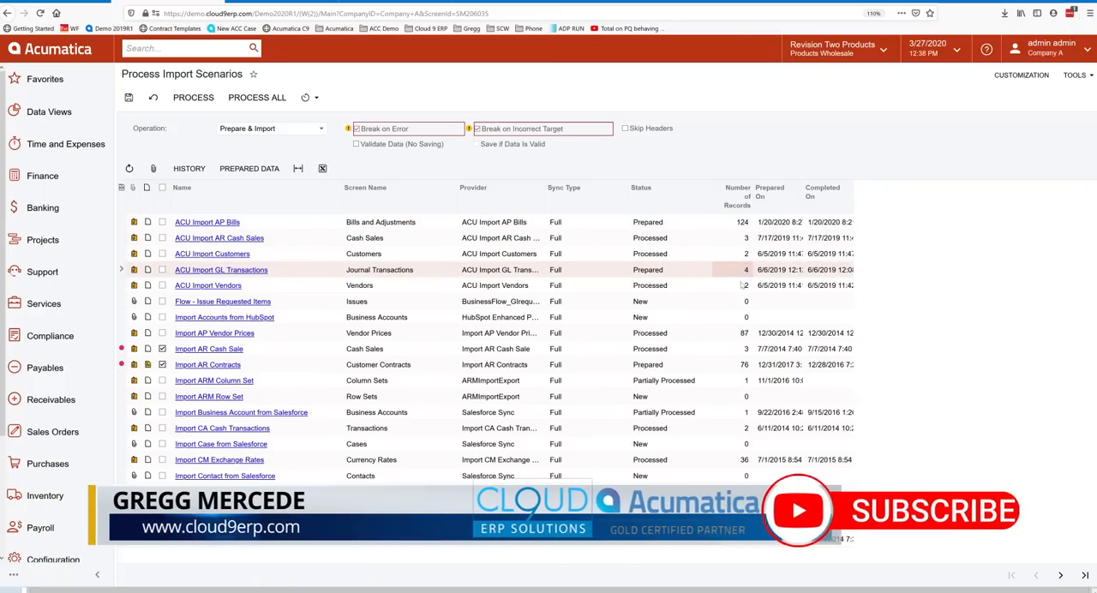
left_click(828, 225)
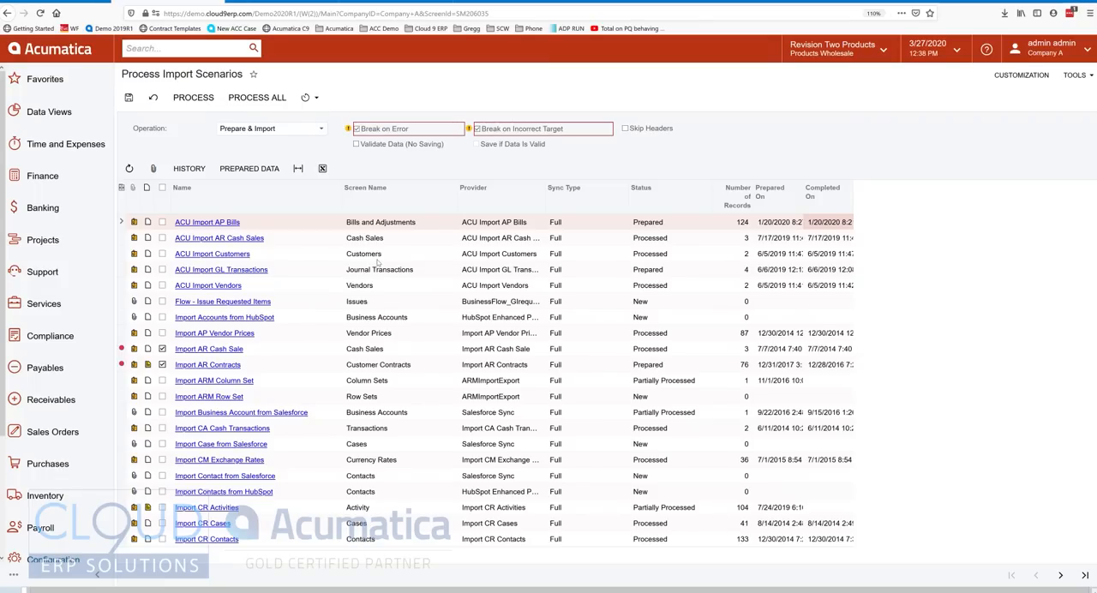
Switch to the SKULIST data provider and open the attached SKU list file dated 3/27/2020 in File Maintenance.
left_click(35, 1)
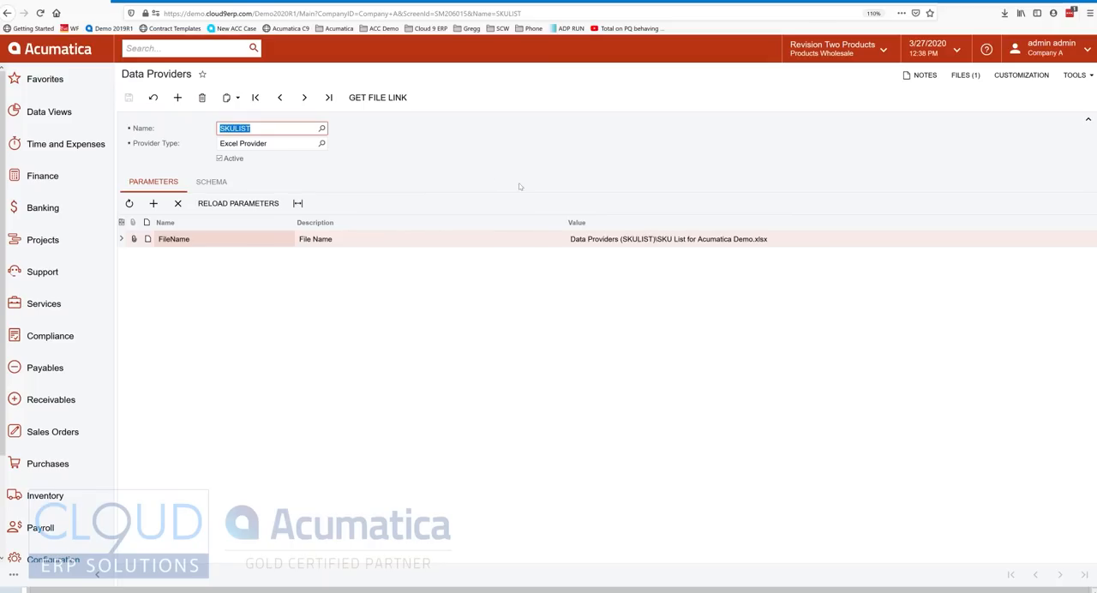
left_click(546, 238)
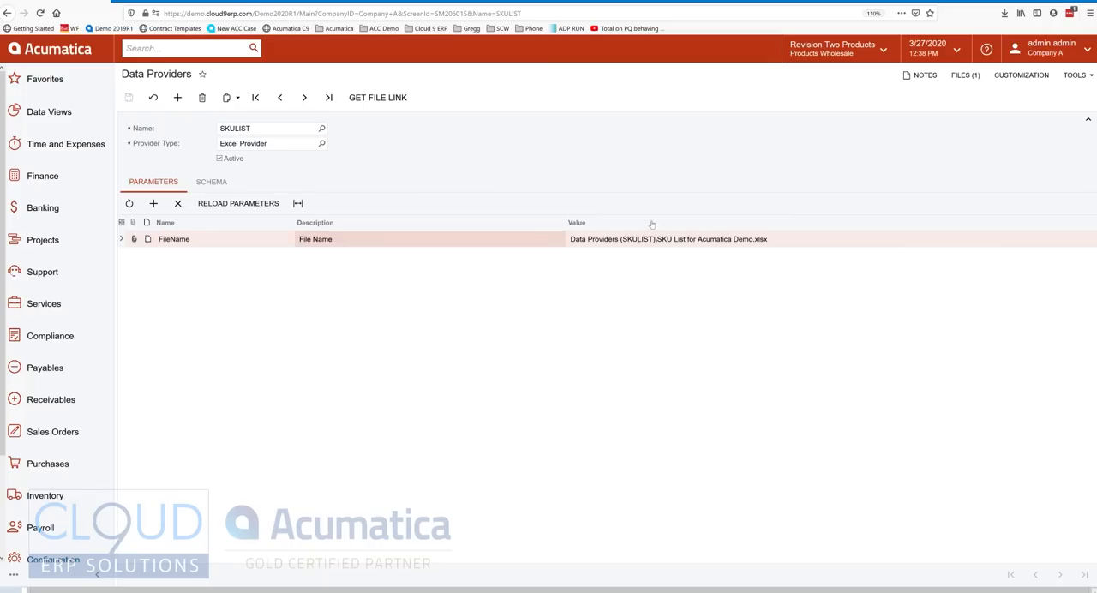
left_click(965, 74)
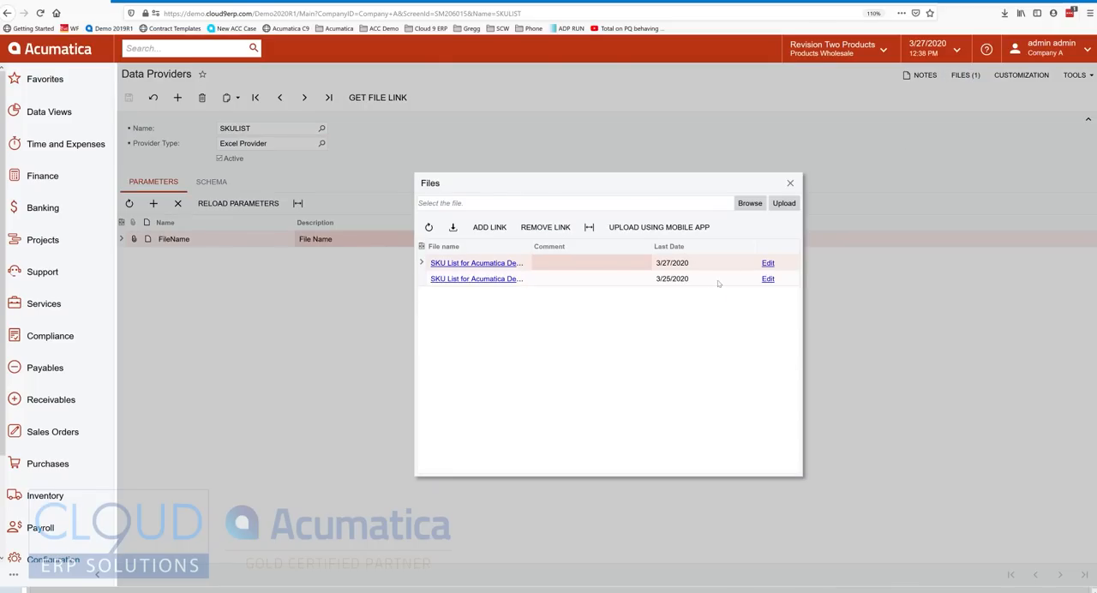
left_click(673, 266)
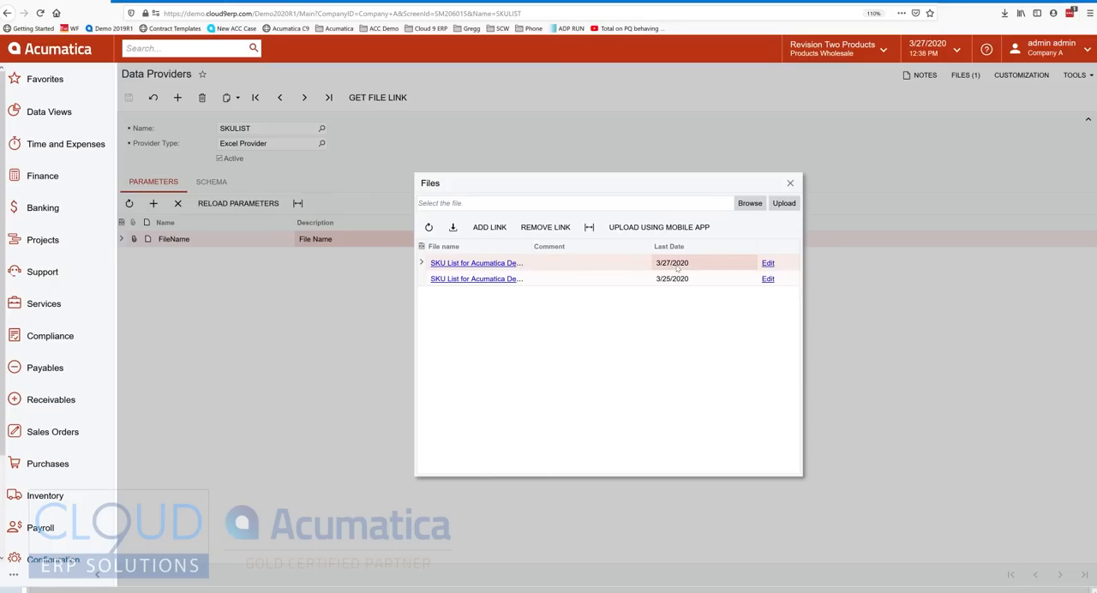
left_click(768, 263)
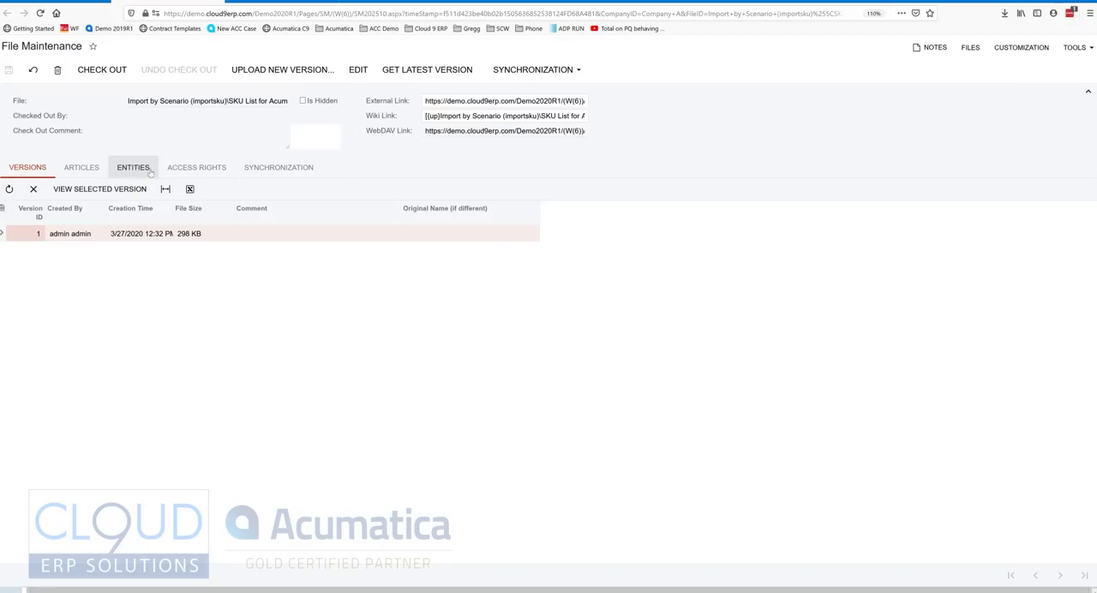
Enable synchronization for the SKU list file, set the synchronization type to FTP, and turn on Synchronize Folder Content.
left_click(285, 171)
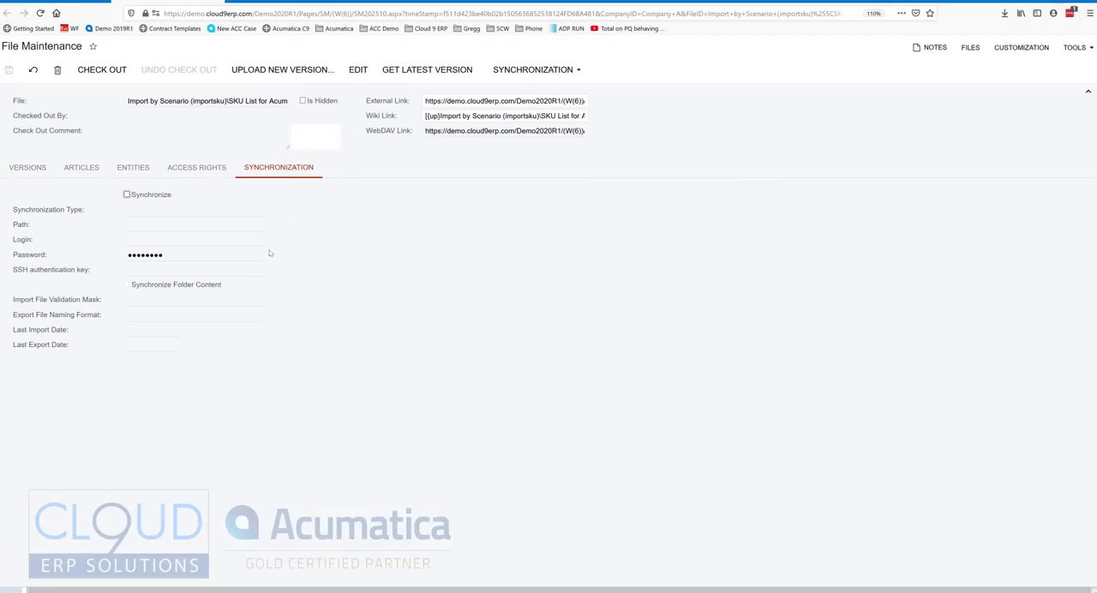
left_click(126, 196)
left_click(172, 210)
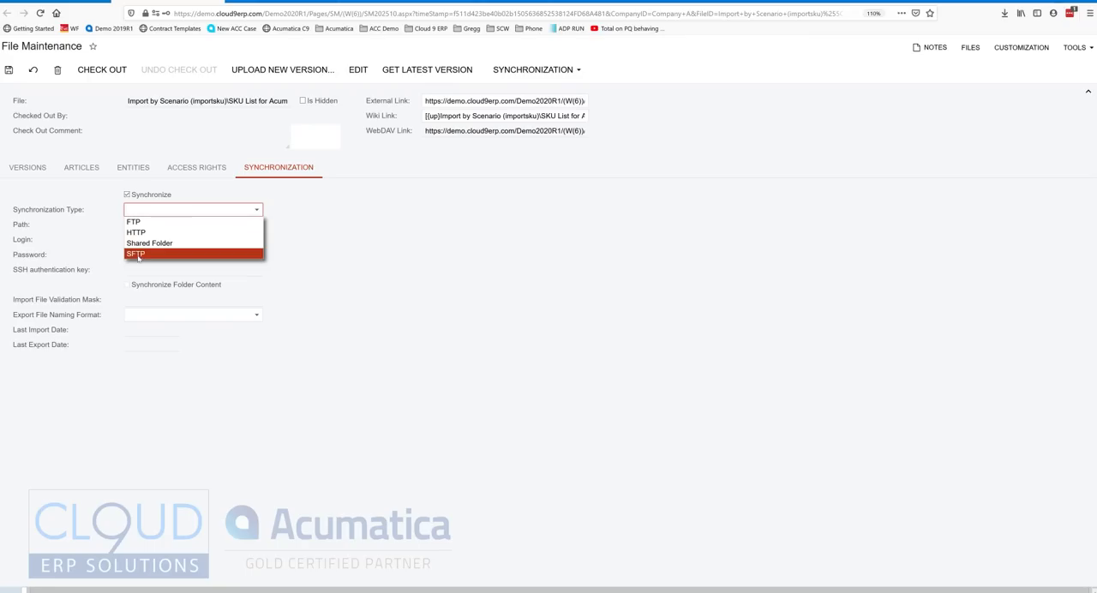
key("Up")
key("Up")
key("Up")
key("Return")
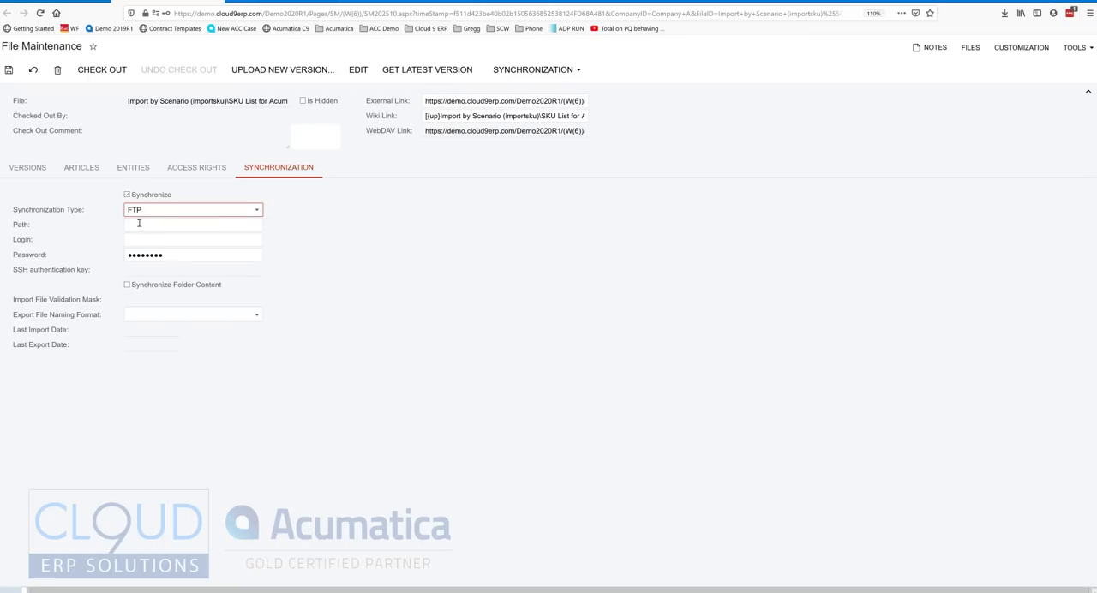
left_click(128, 285)
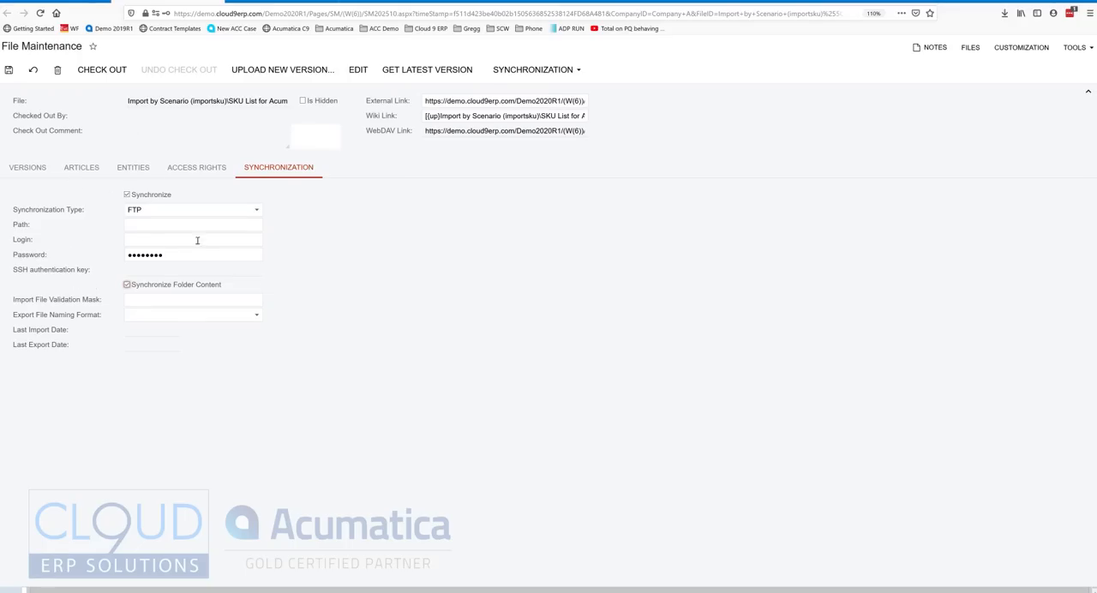
Return to the Process Import Scenarios page, search for "sync", and open File Synchronization.
left_click(257, 3)
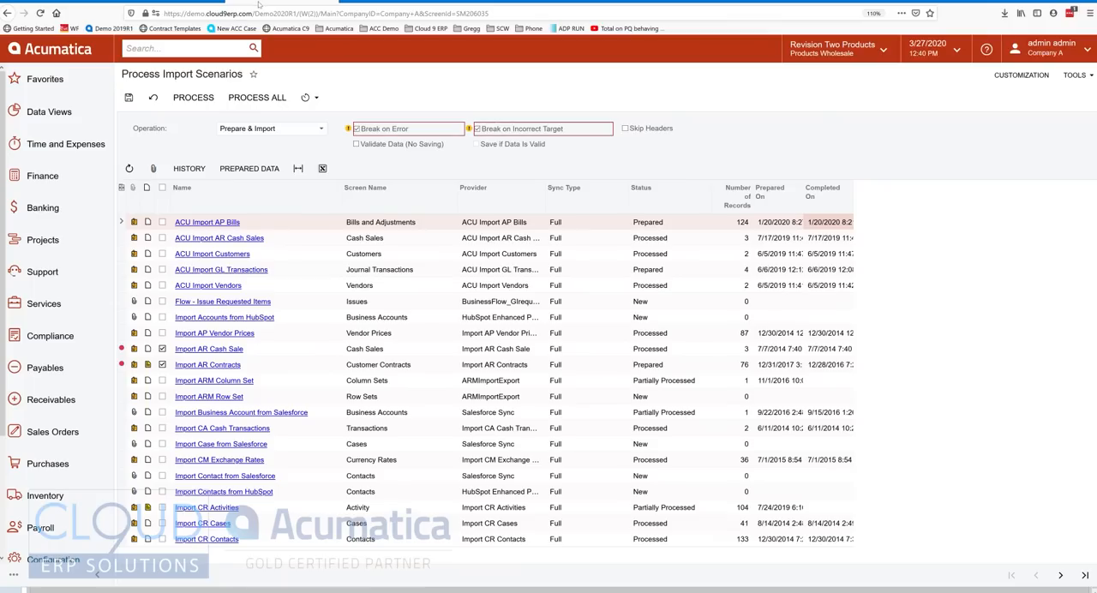
left_click(194, 49)
type("sync")
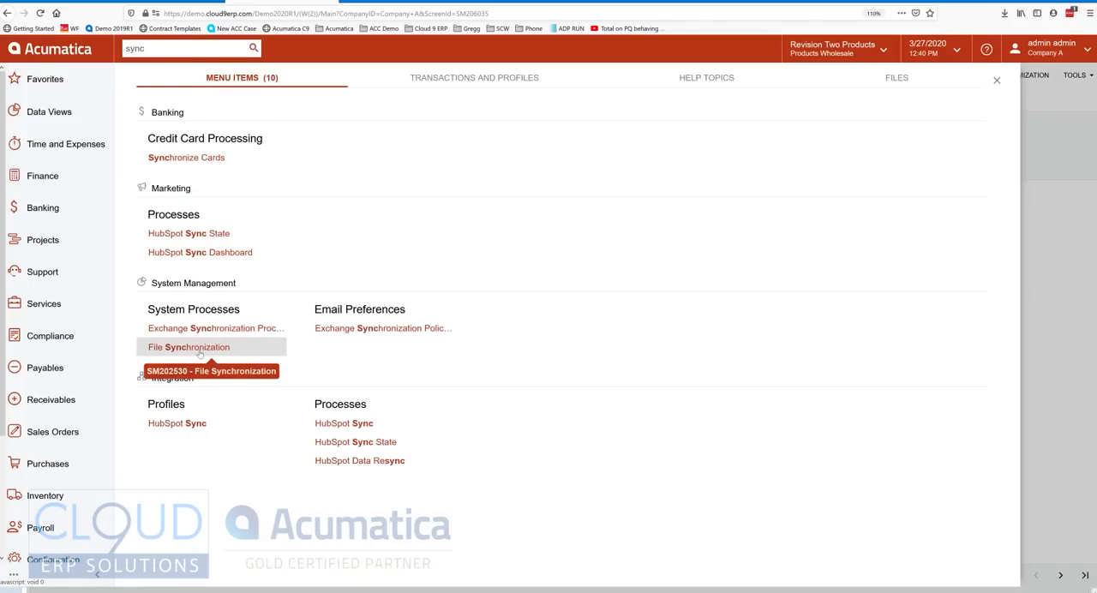
left_click(199, 352)
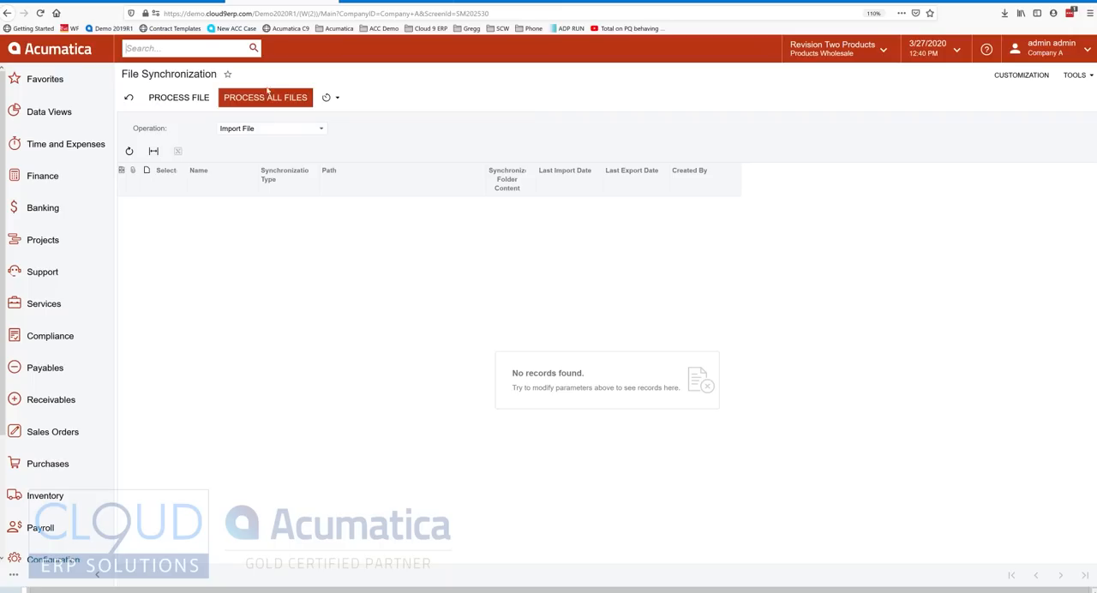
Review the schedule options and the Import File and Export File operations for file synchronization without changing them.
left_click(336, 100)
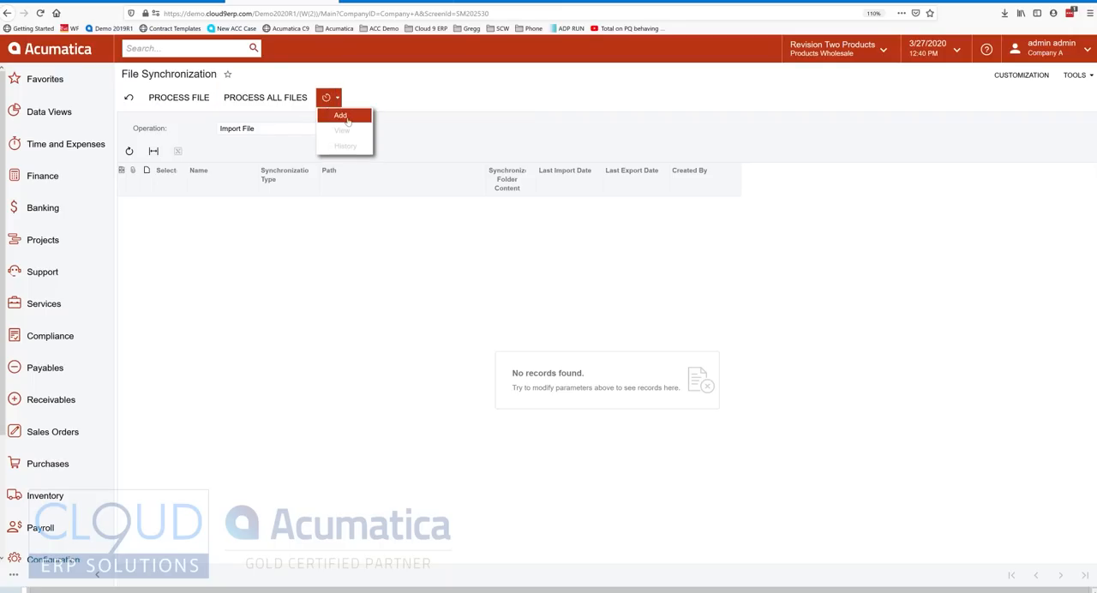
left_click(222, 129)
left_click(253, 131)
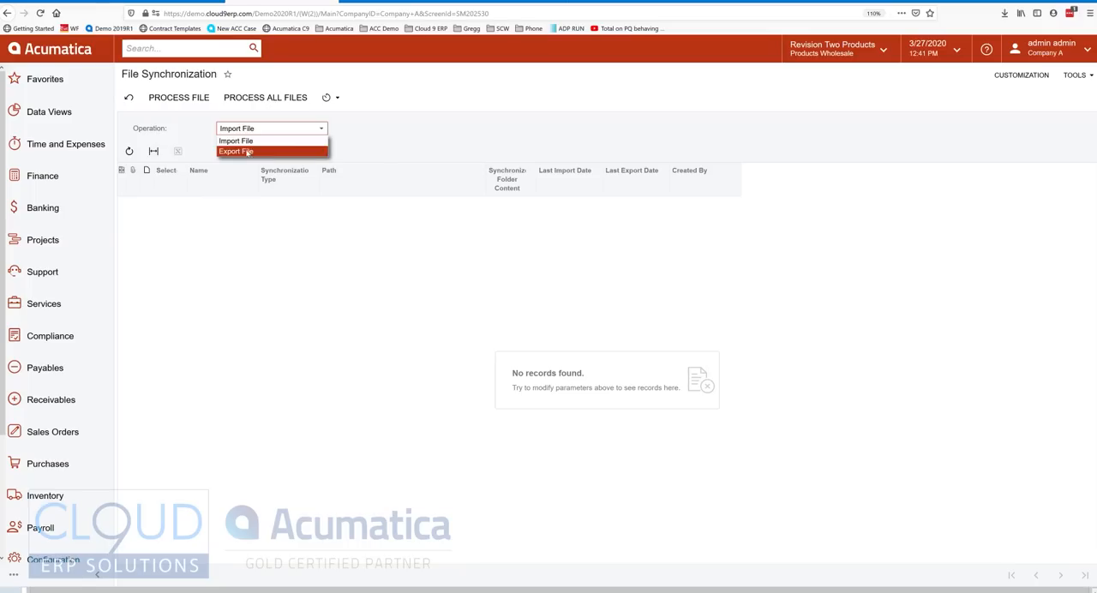
left_click(203, 134)
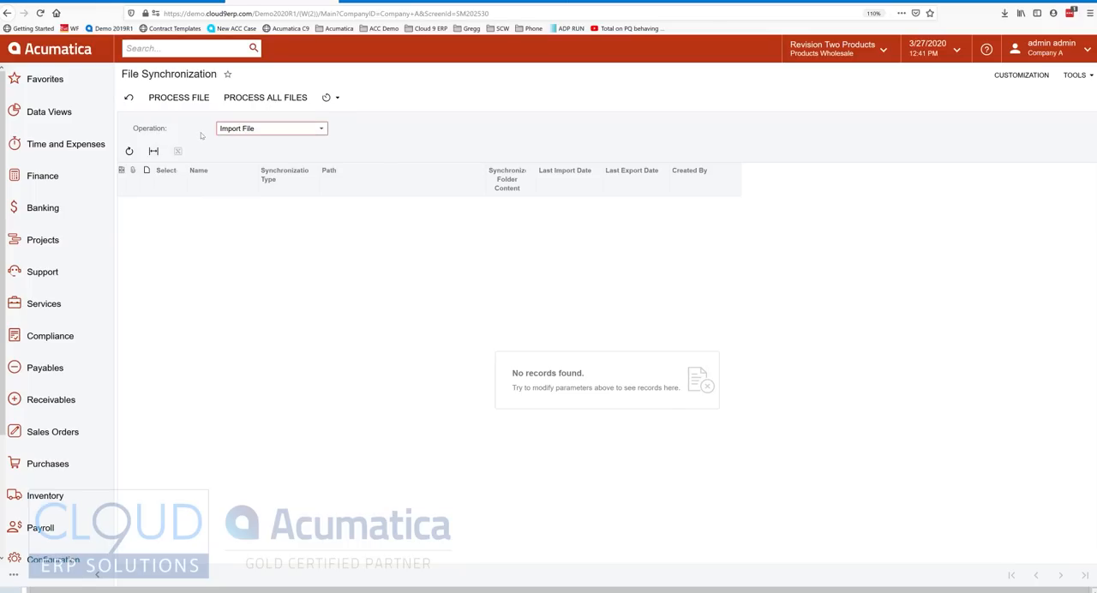